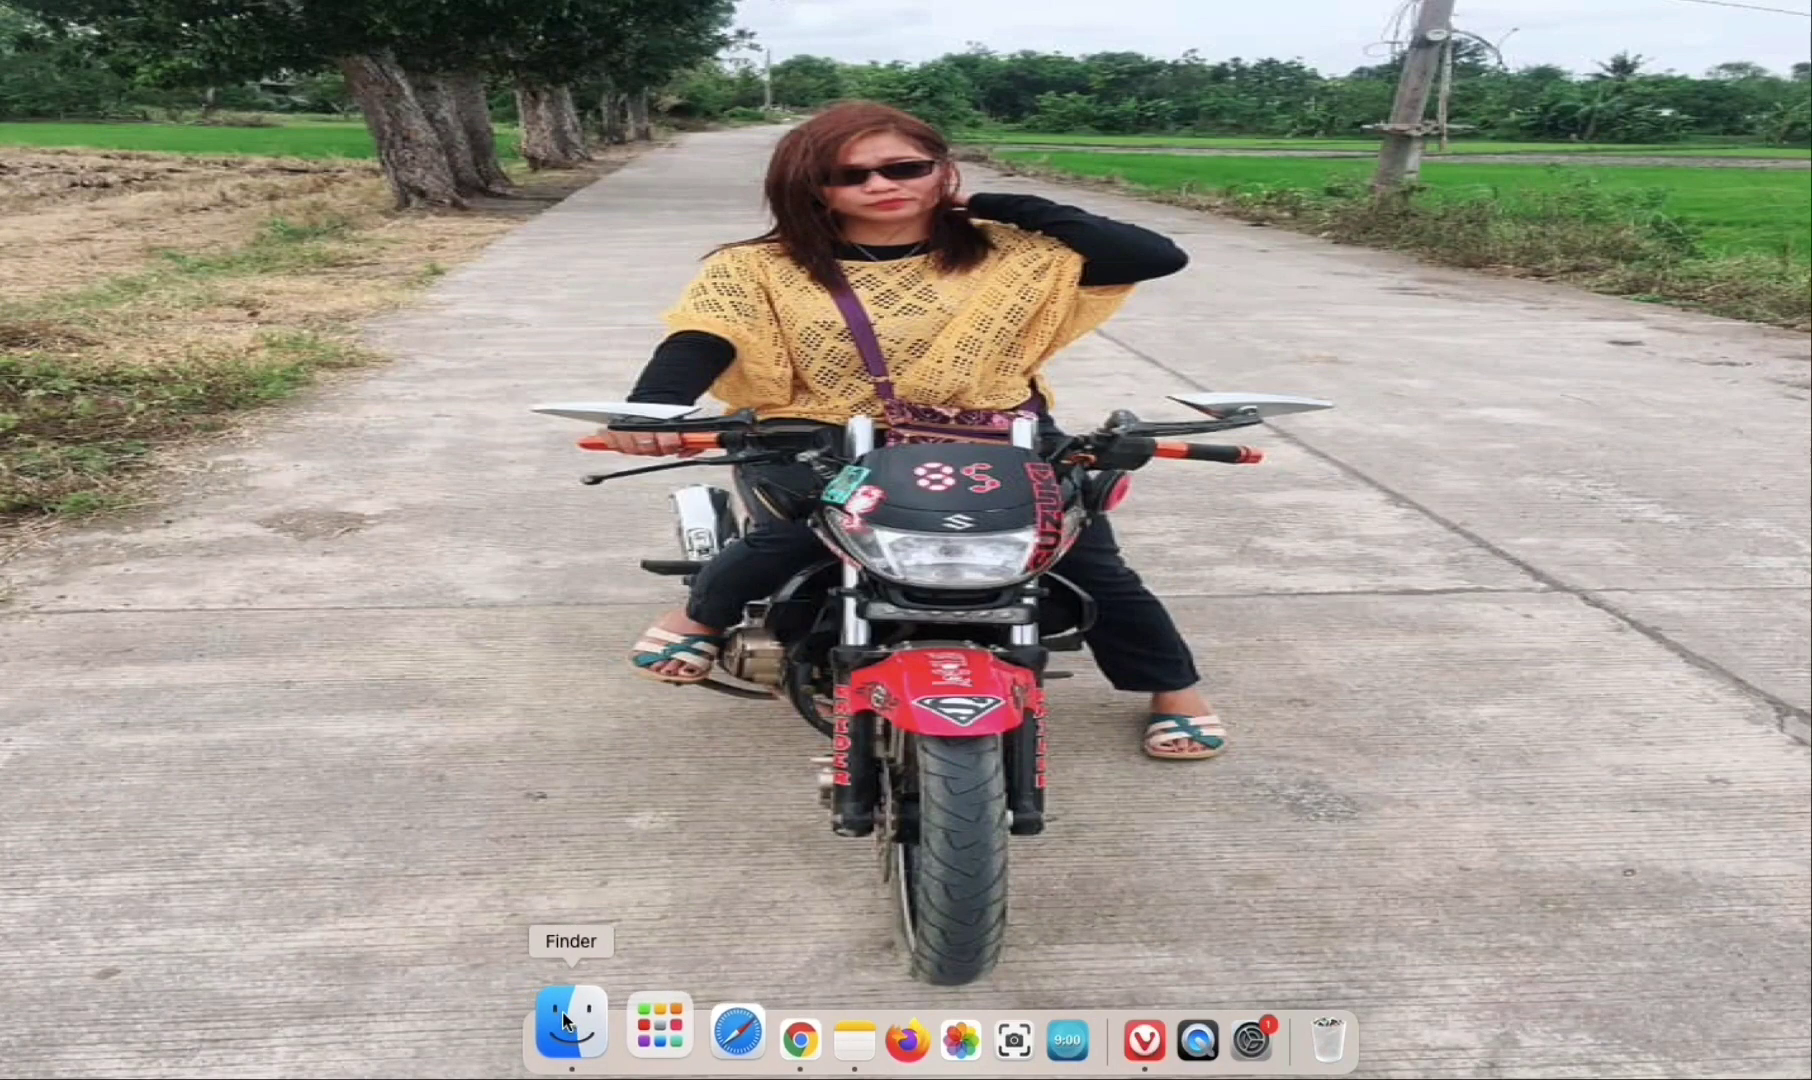
Open Finder and create a desktop alias of Google Chrome.app from the Applications folder.
click(565, 1020)
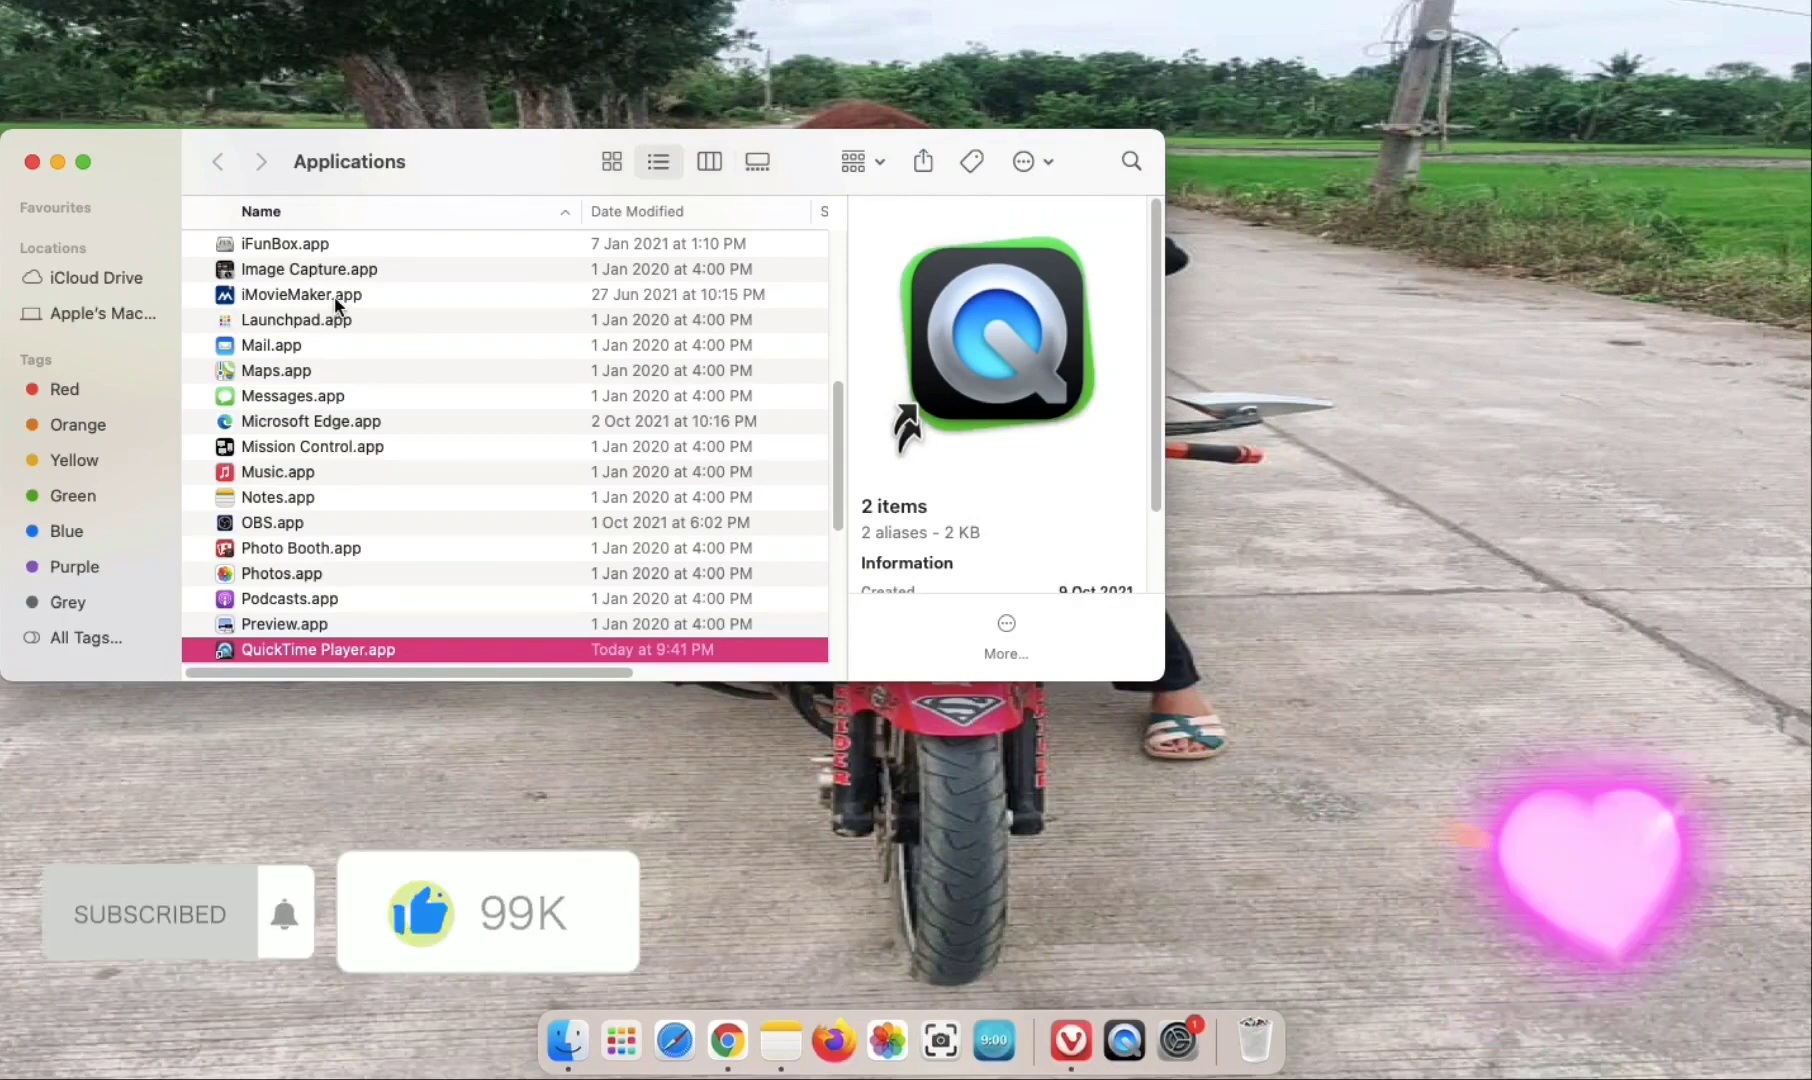
scroll(334, 302, up, 5)
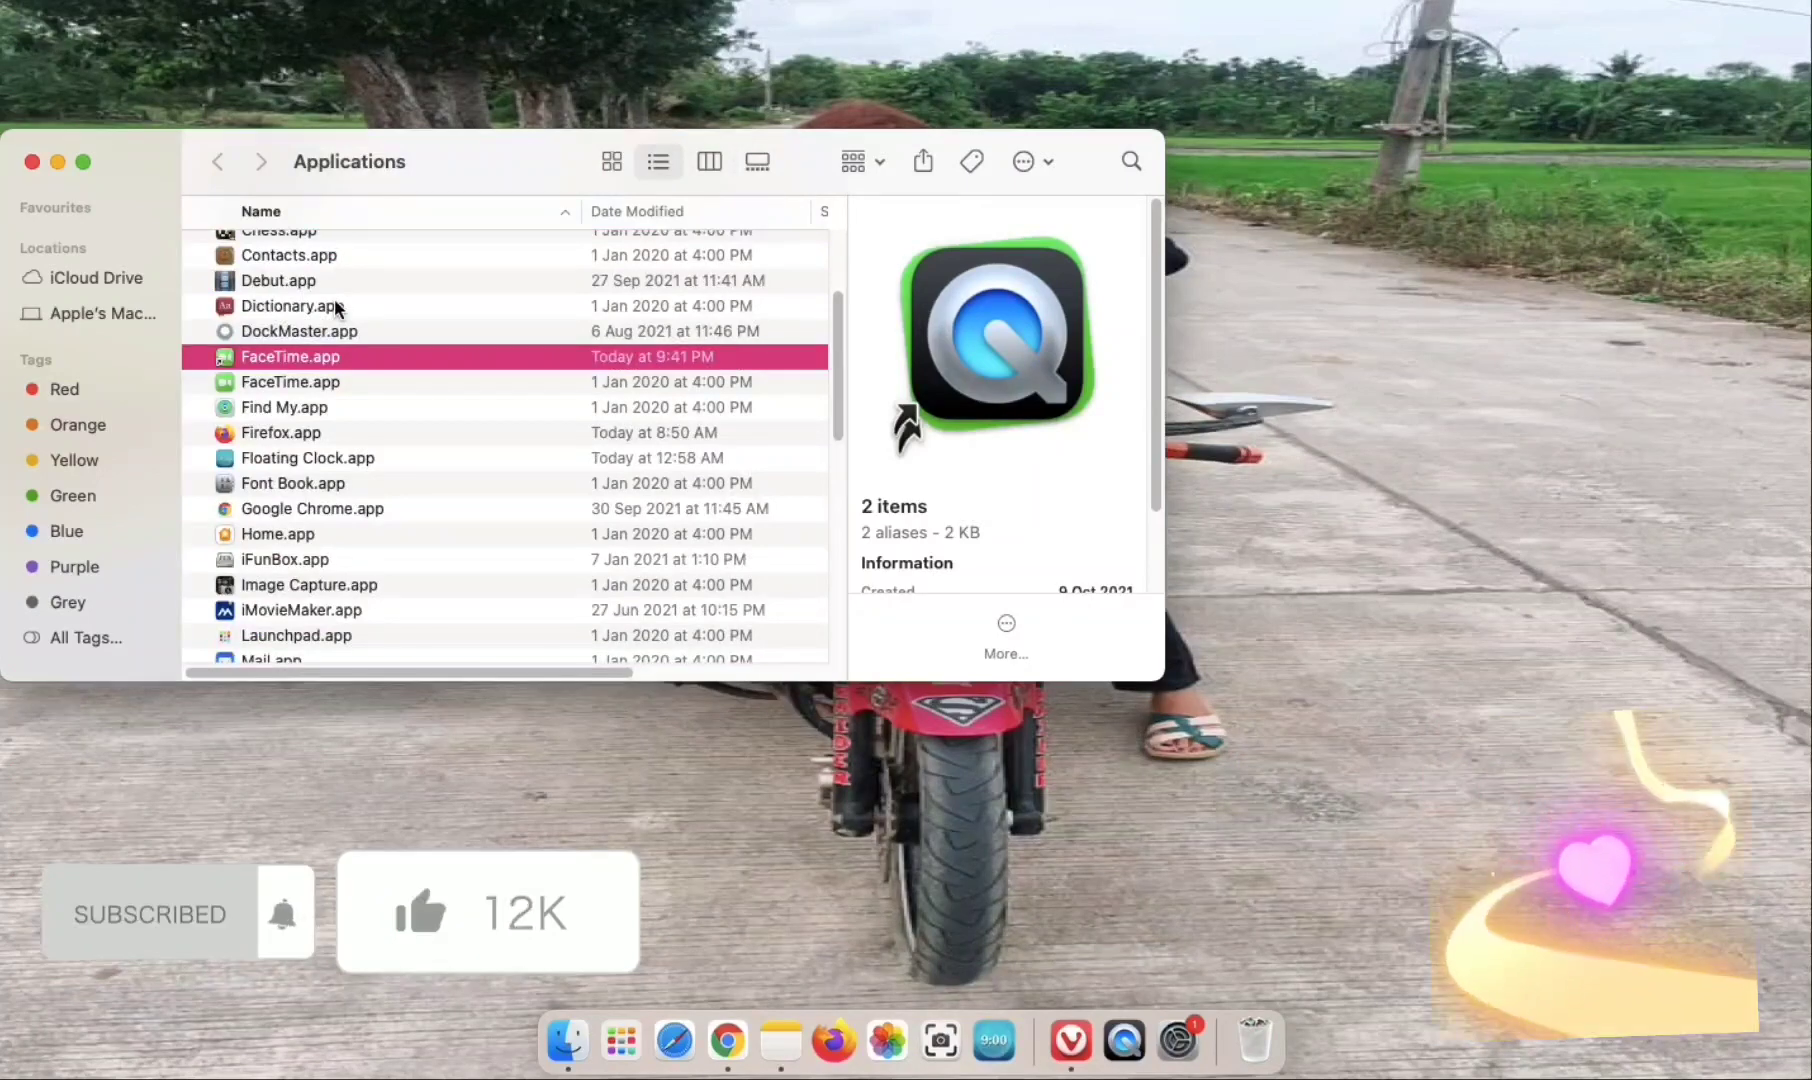
click(309, 510)
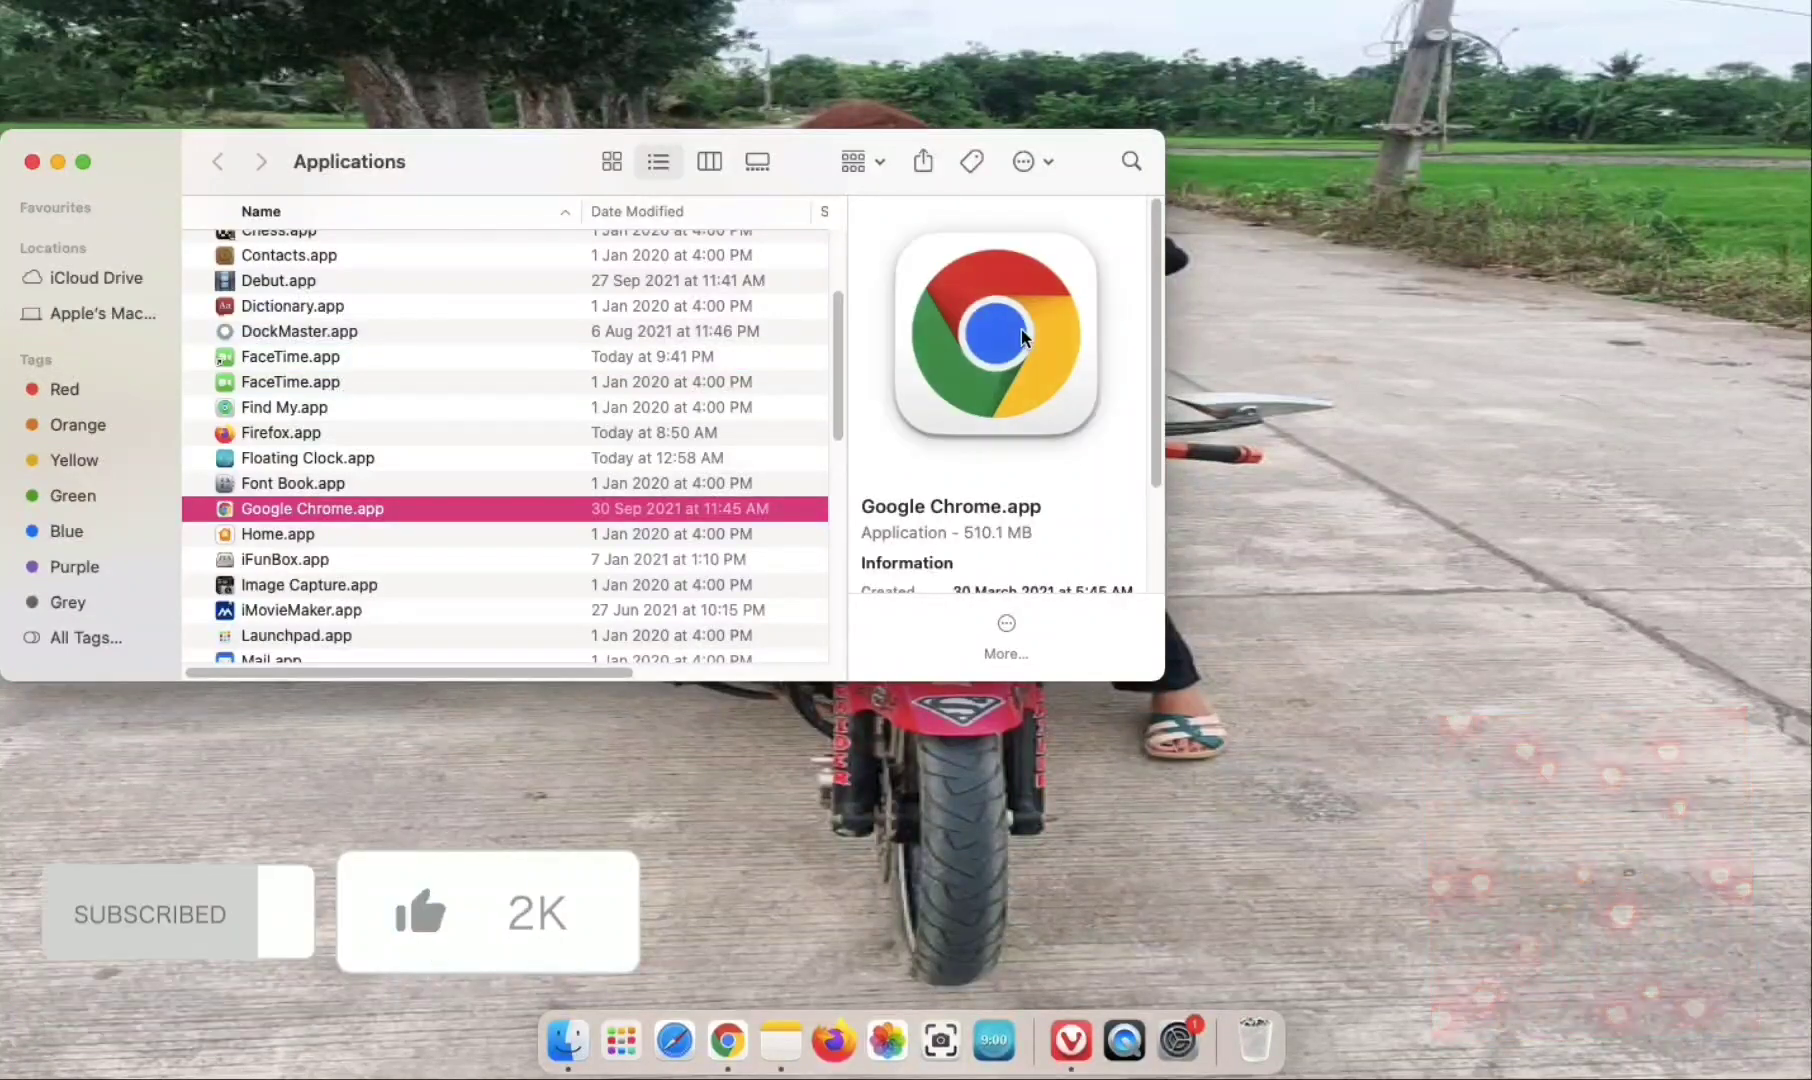
drag(1021, 328, 1689, 127)
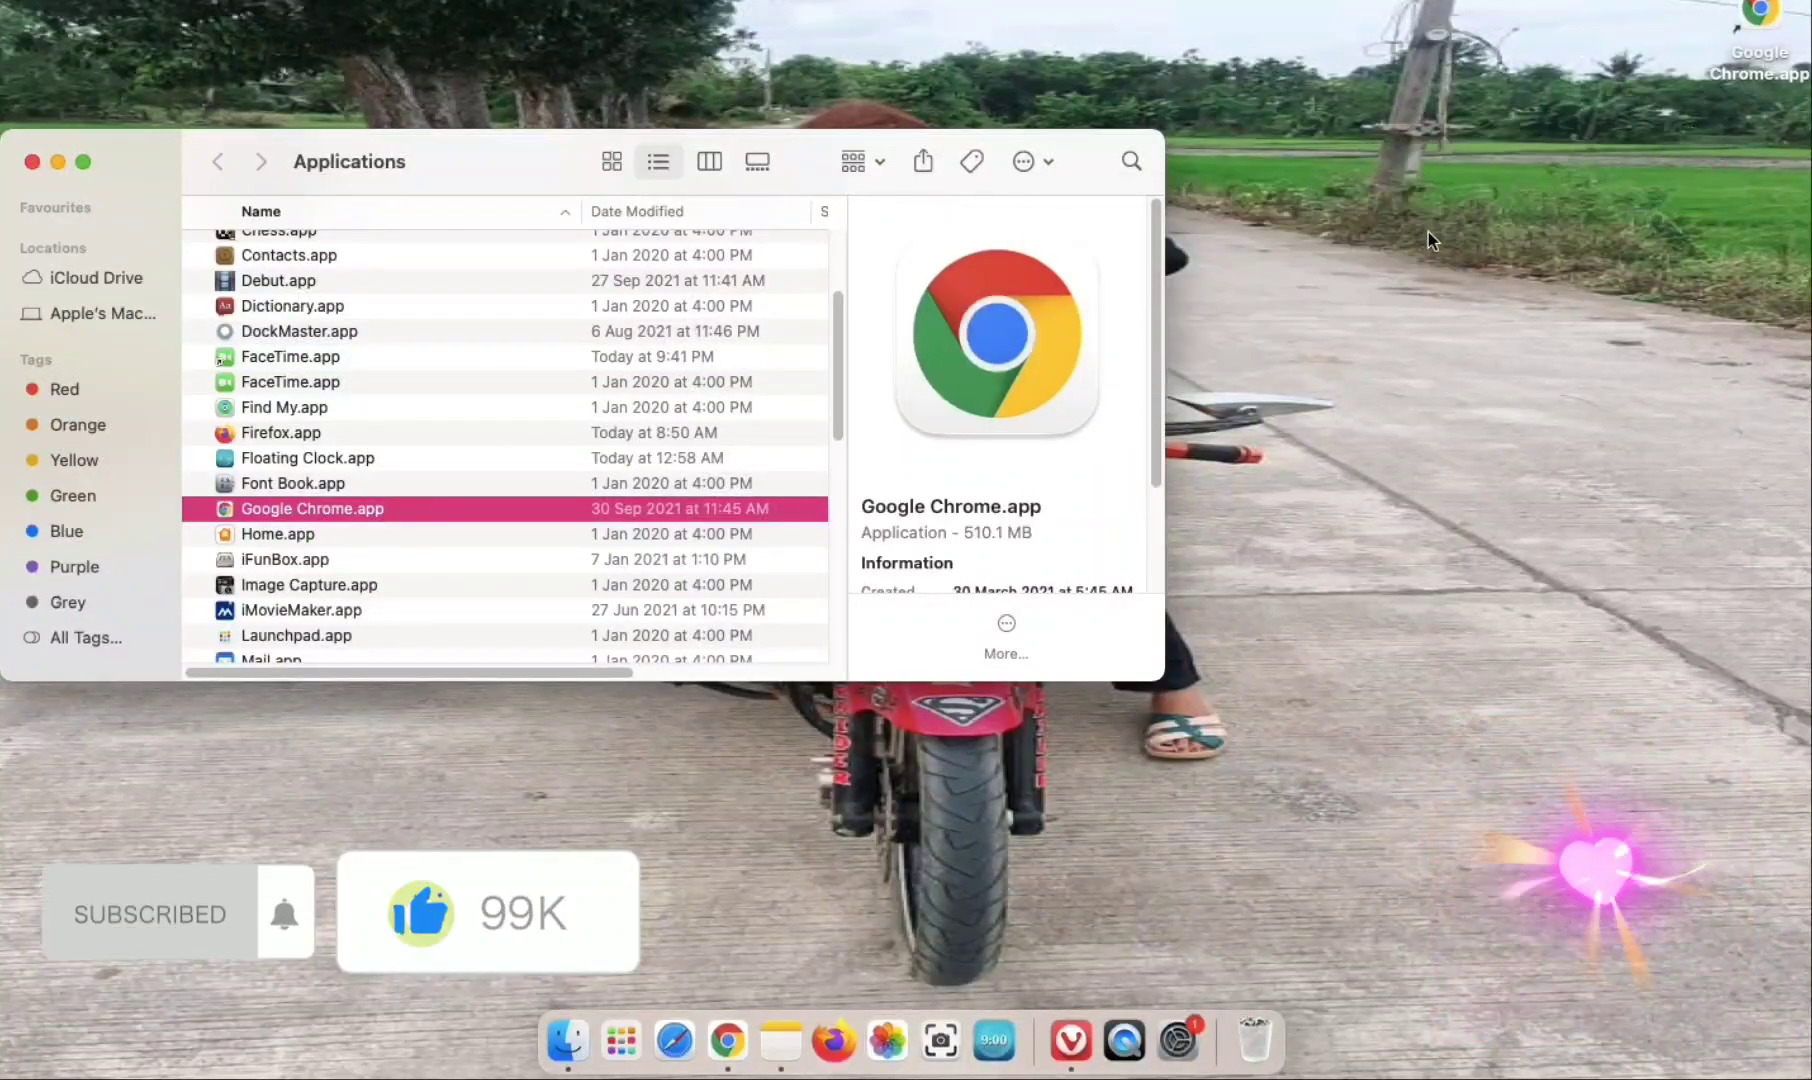
Add desktop aliases of Firefox.app and Floating Clock.app from the Applications folder.
click(289, 434)
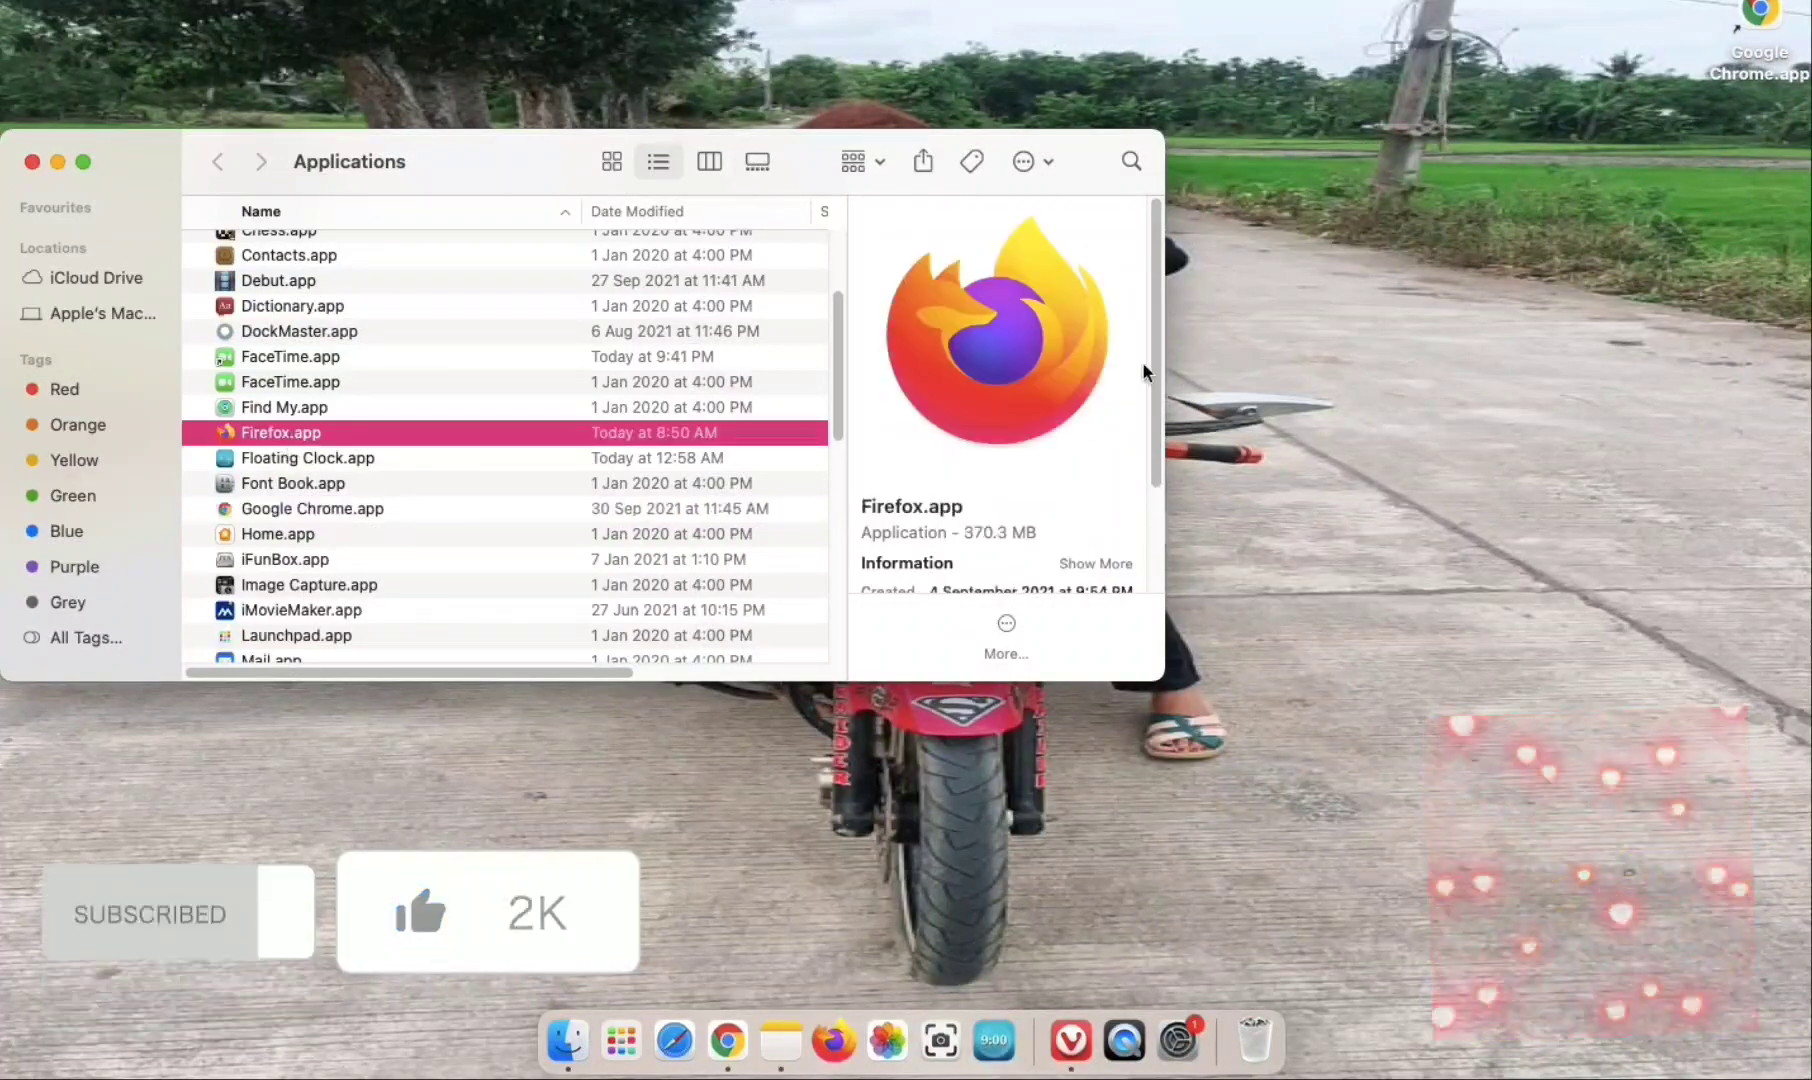
drag(1050, 343, 1690, 222)
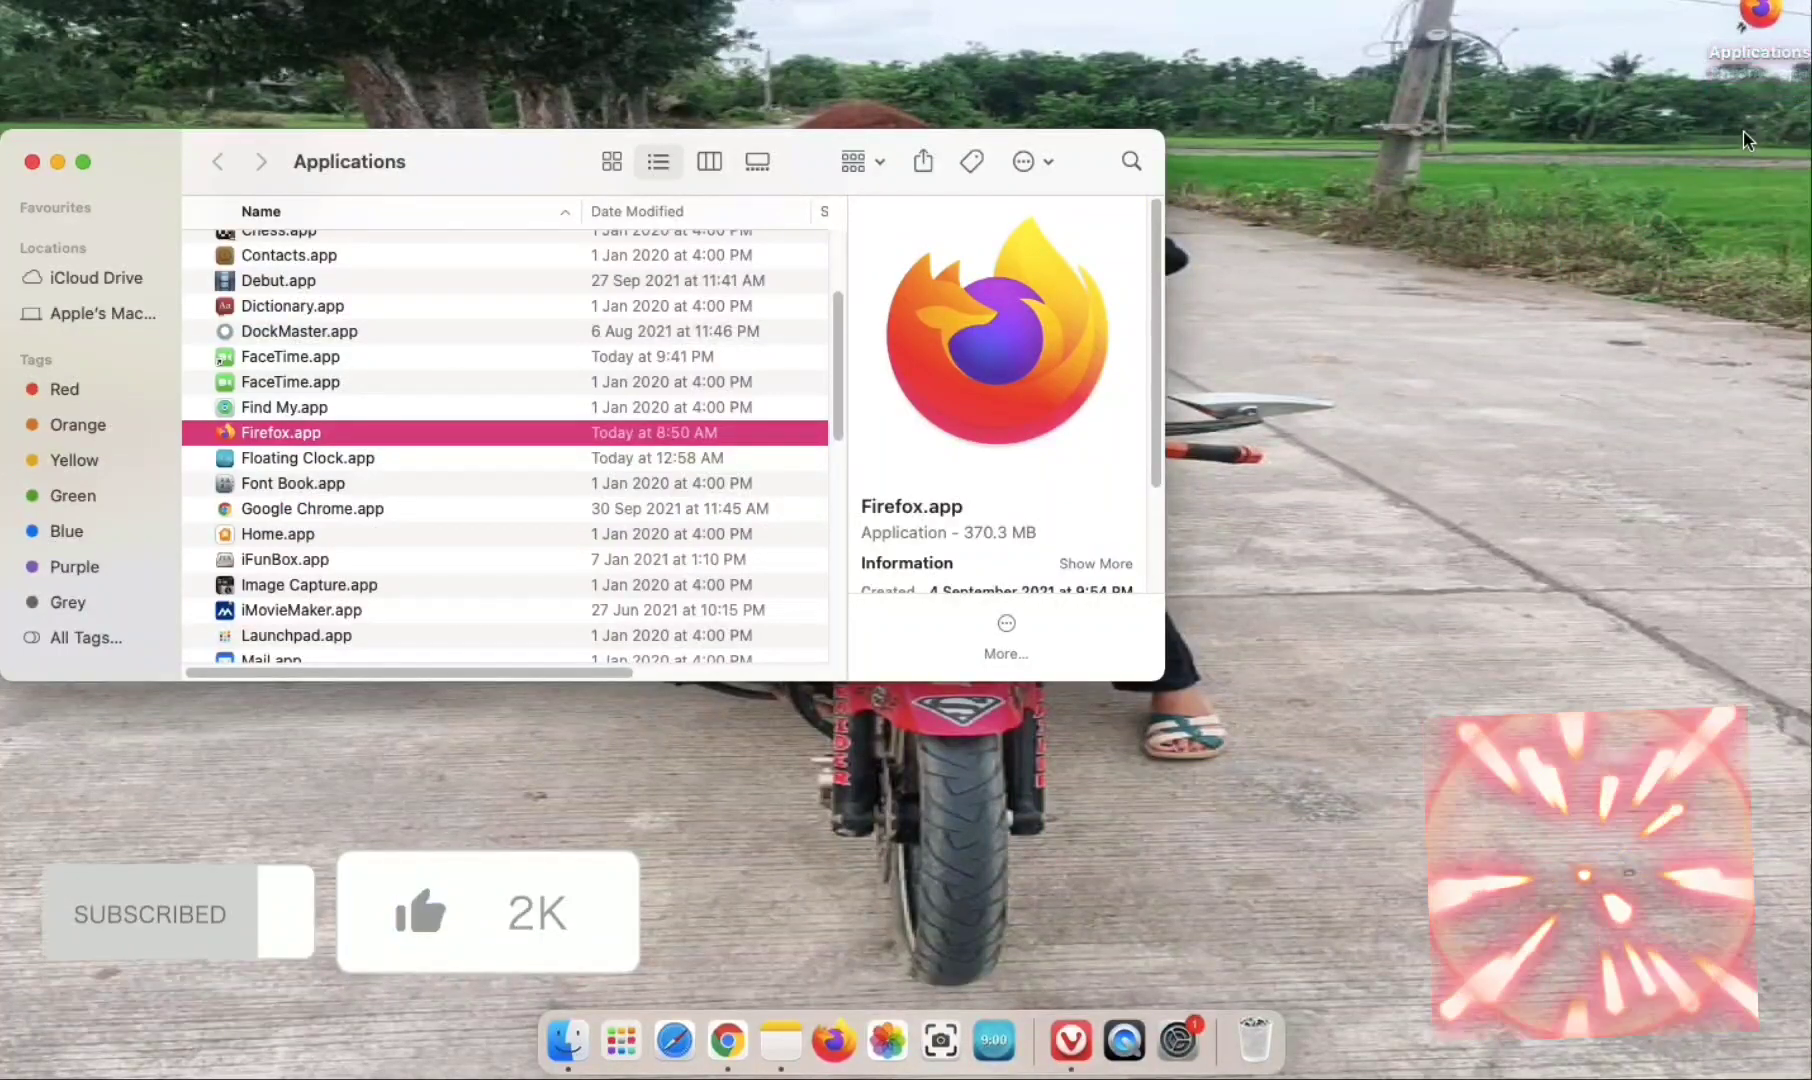
drag(1733, 102, 1731, 110)
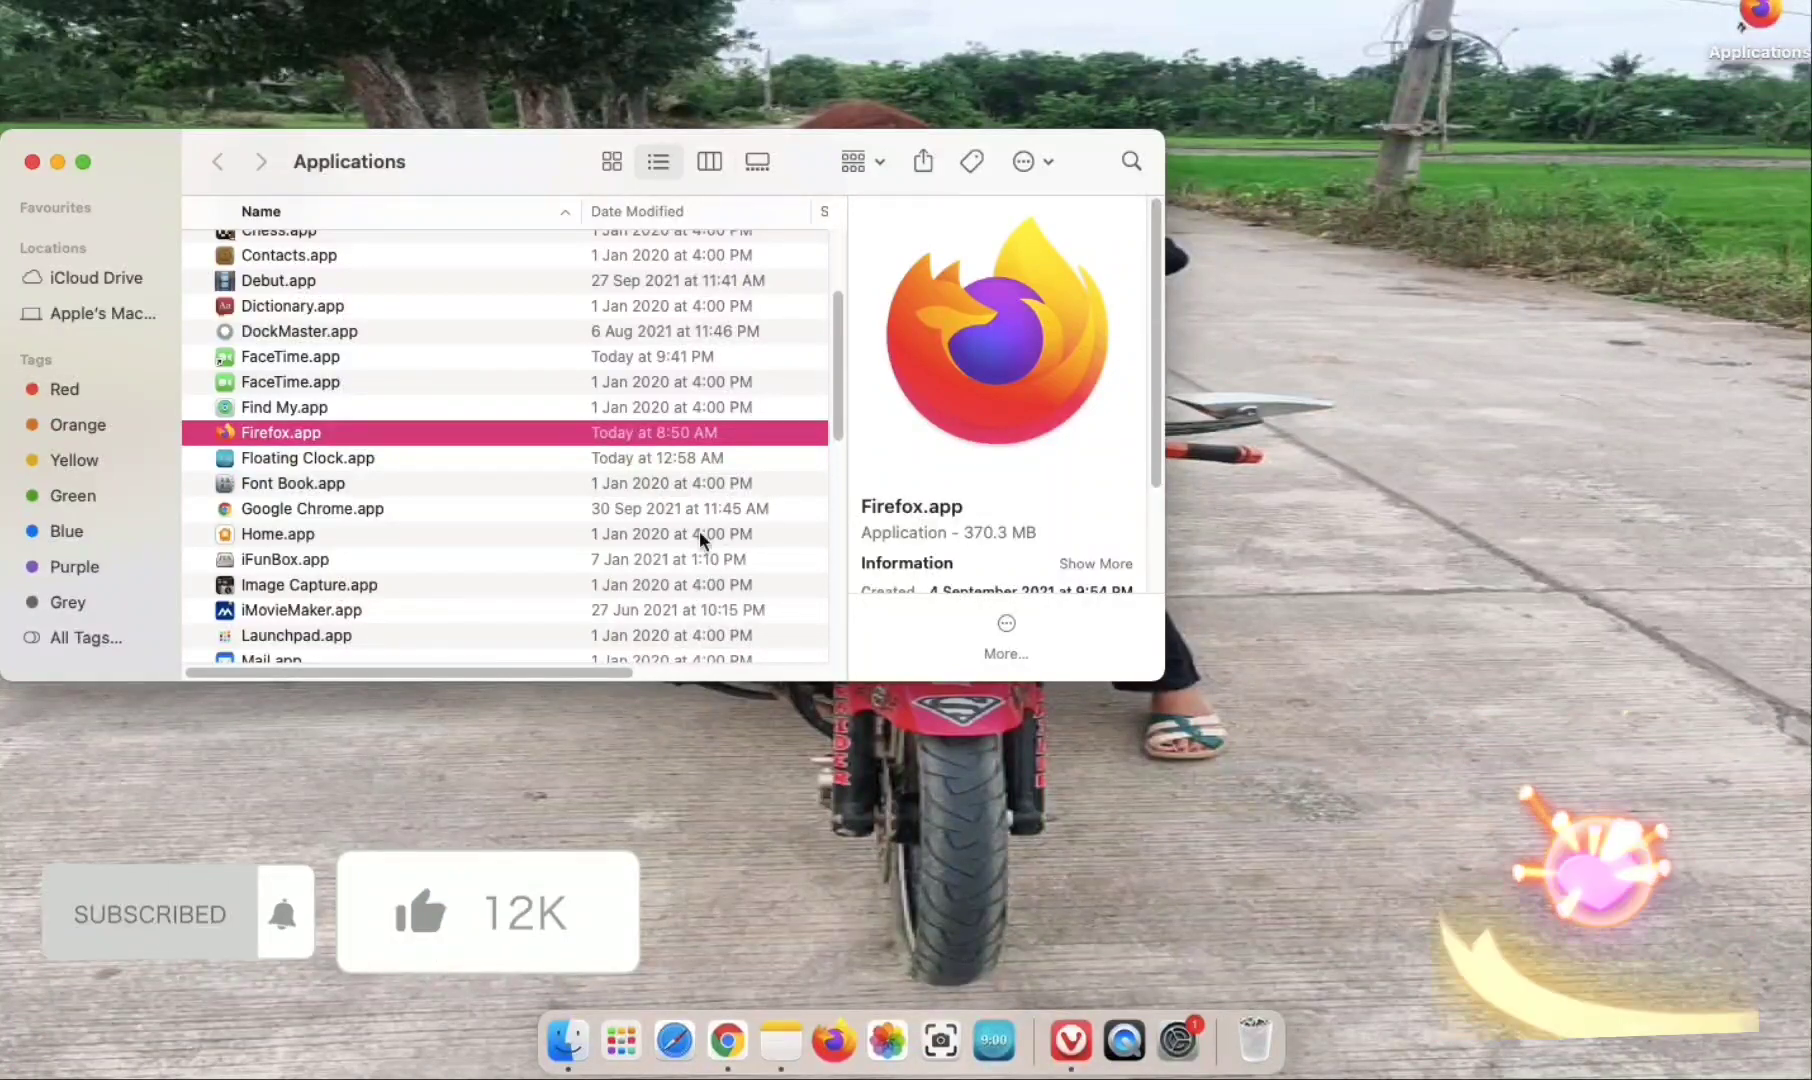
click(291, 458)
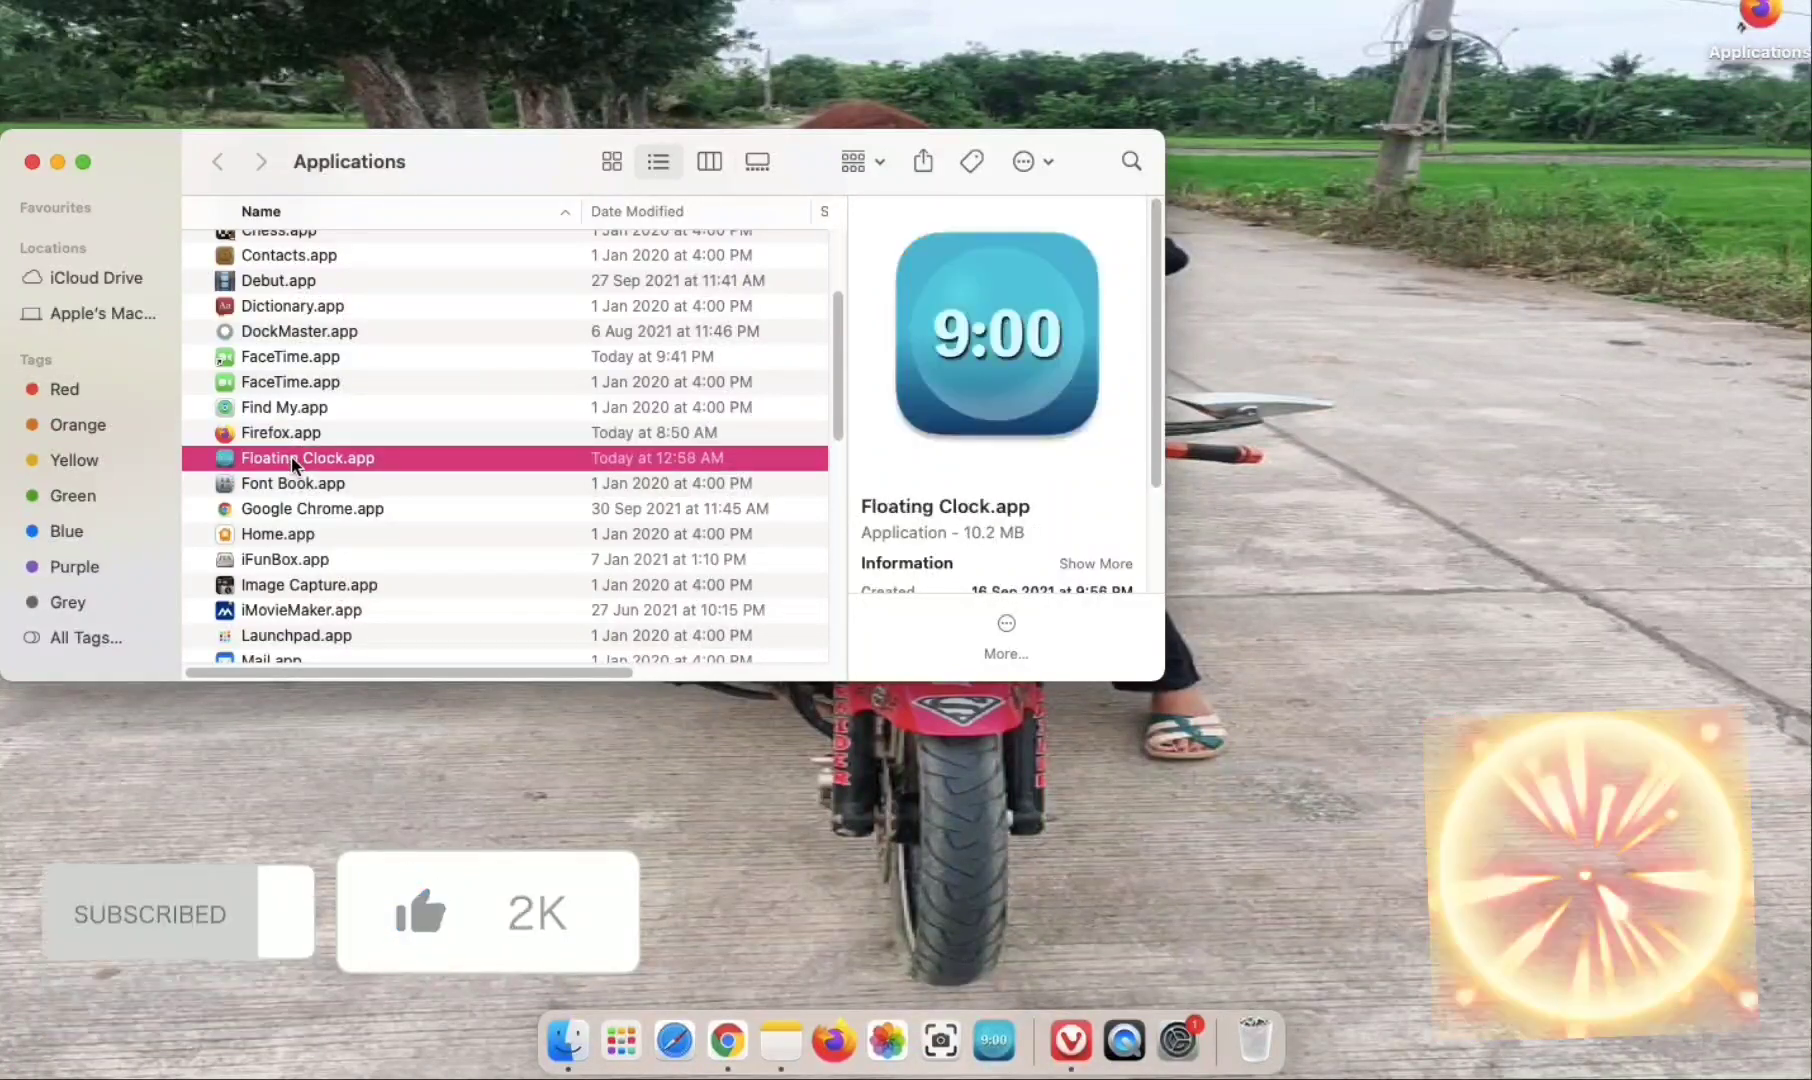
drag(1035, 347, 1557, 335)
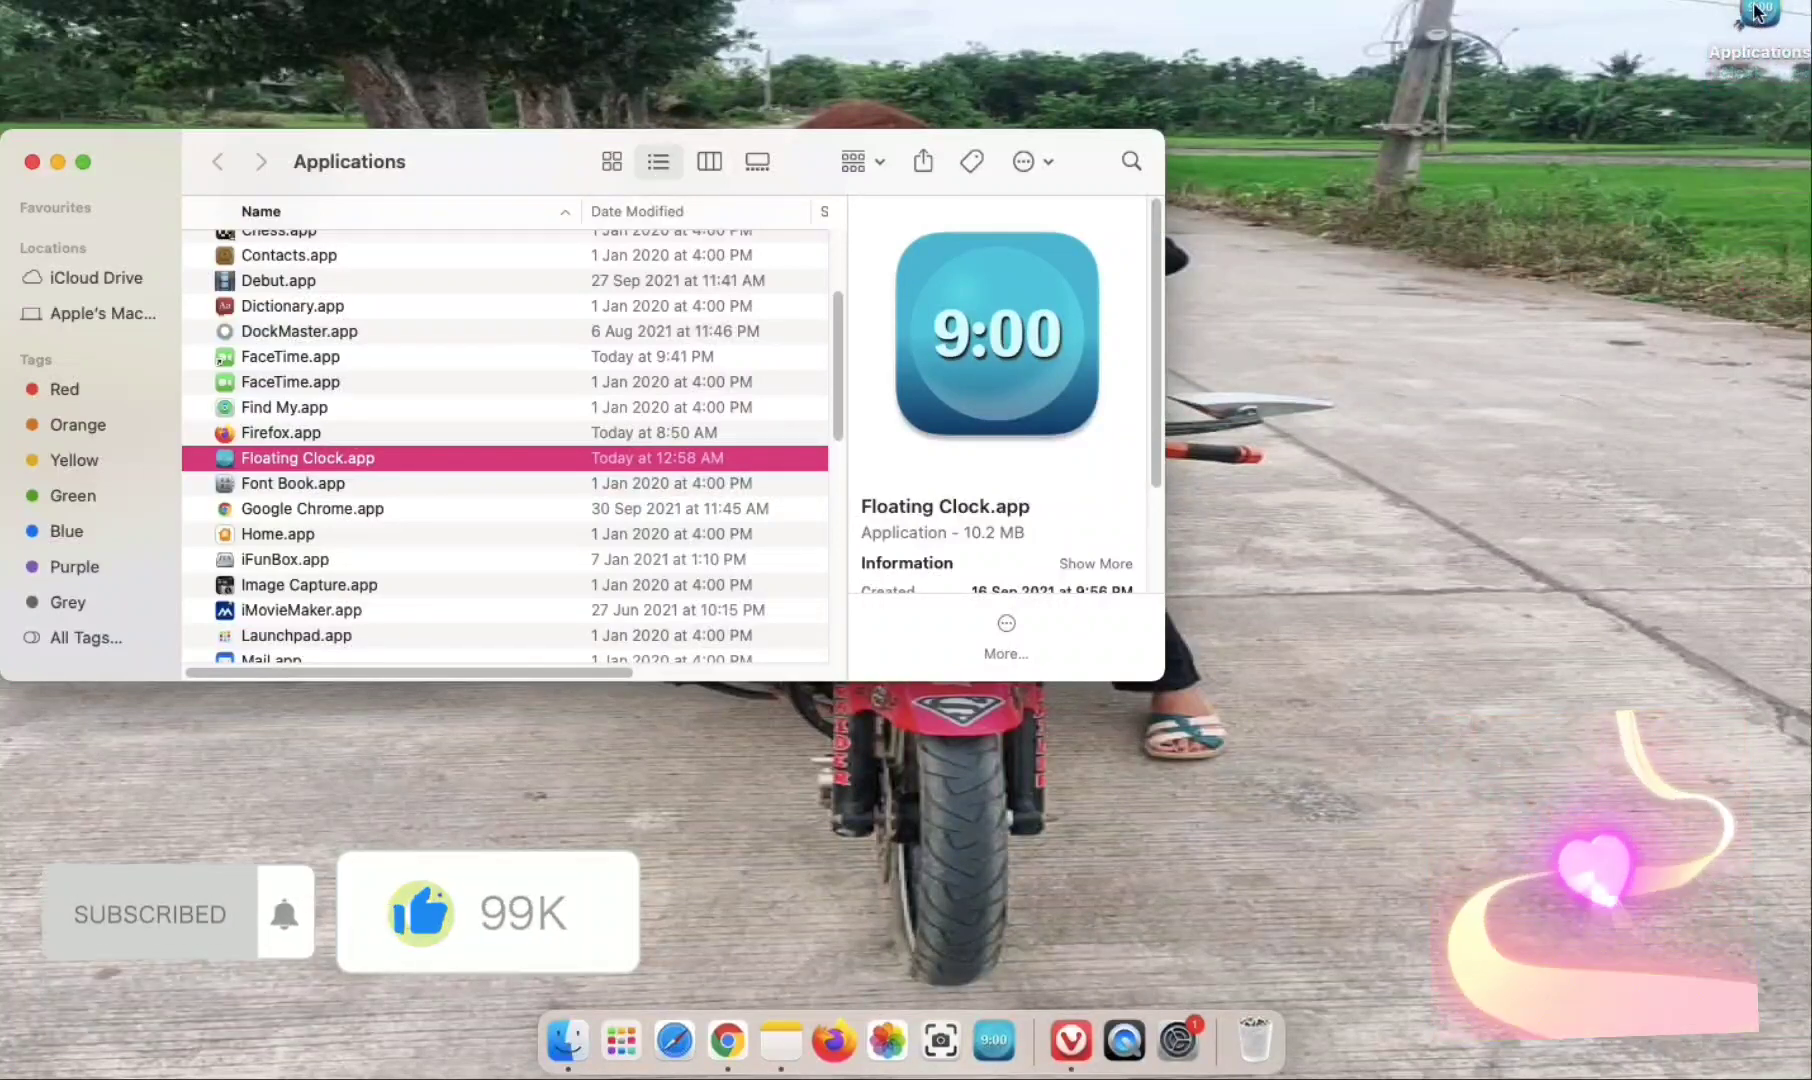
drag(1757, 12, 1695, 234)
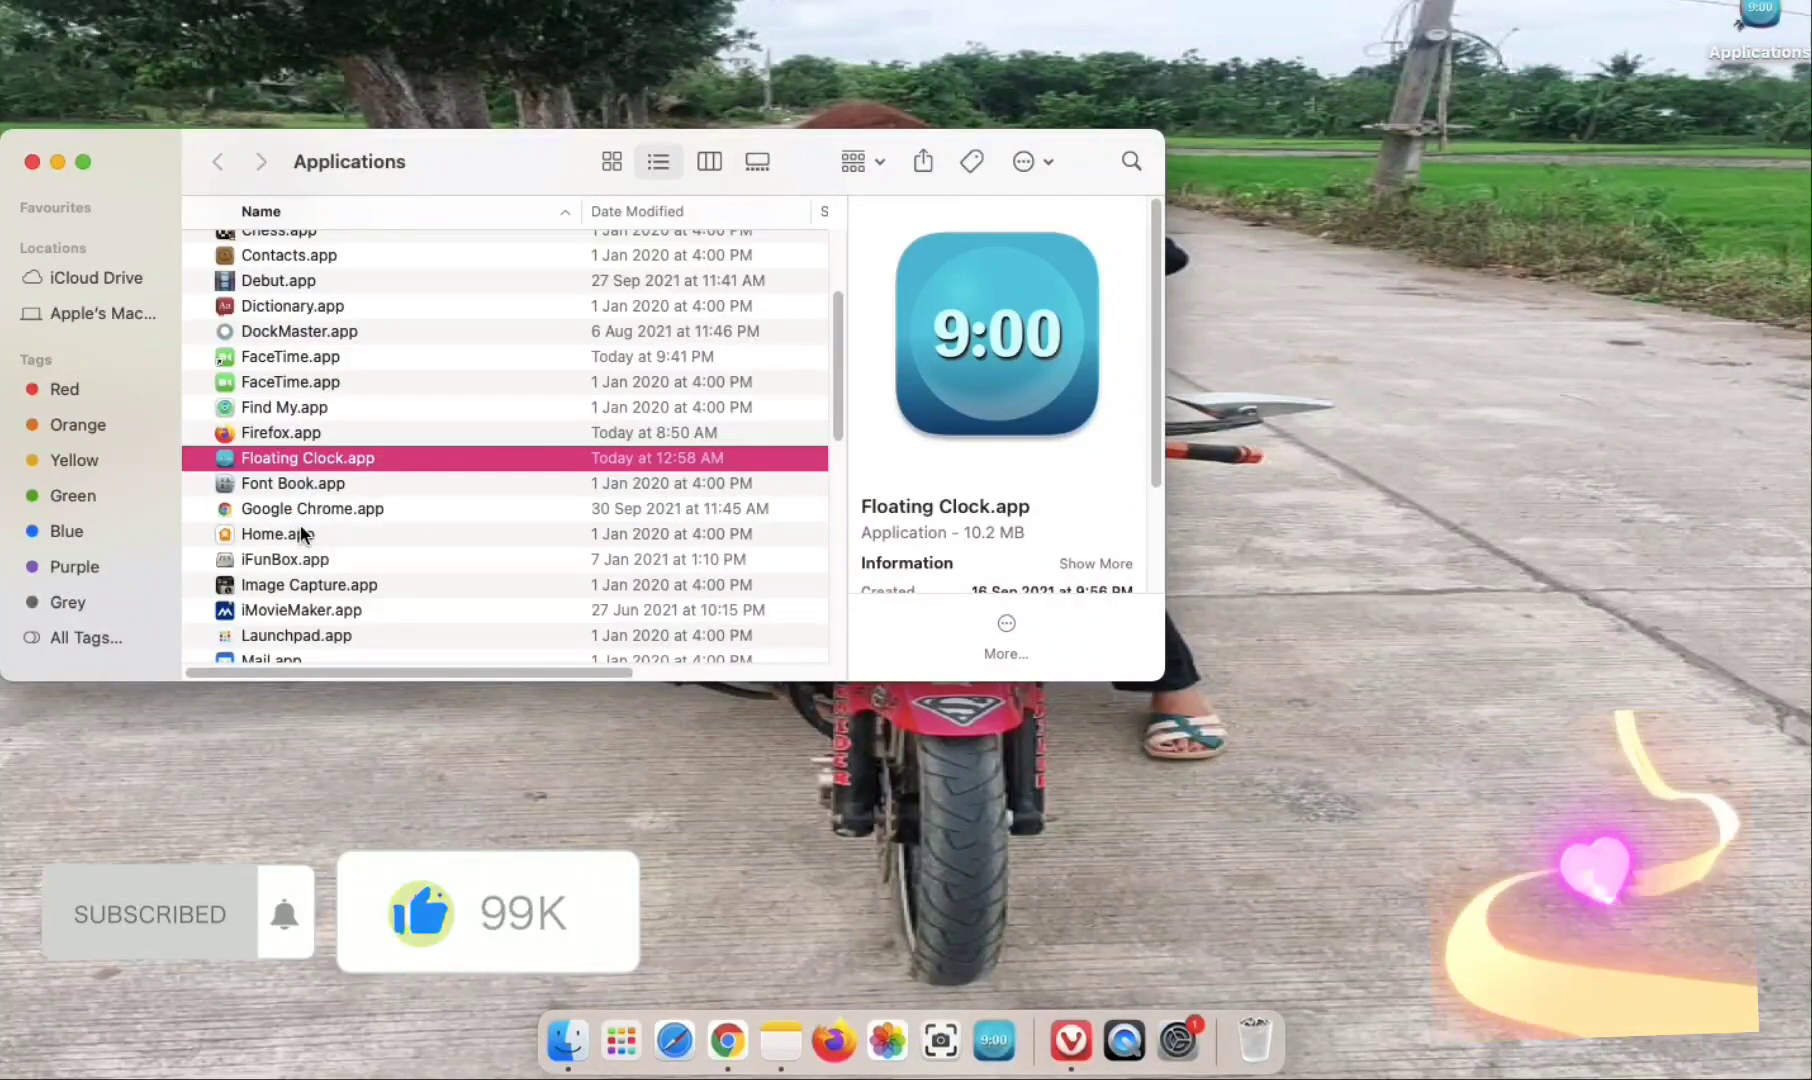
Add desktop aliases of Home.app, Image Capture.app, iMovieMaker.app and Launchpad.app from the Applications folder.
drag(303, 536, 881, 388)
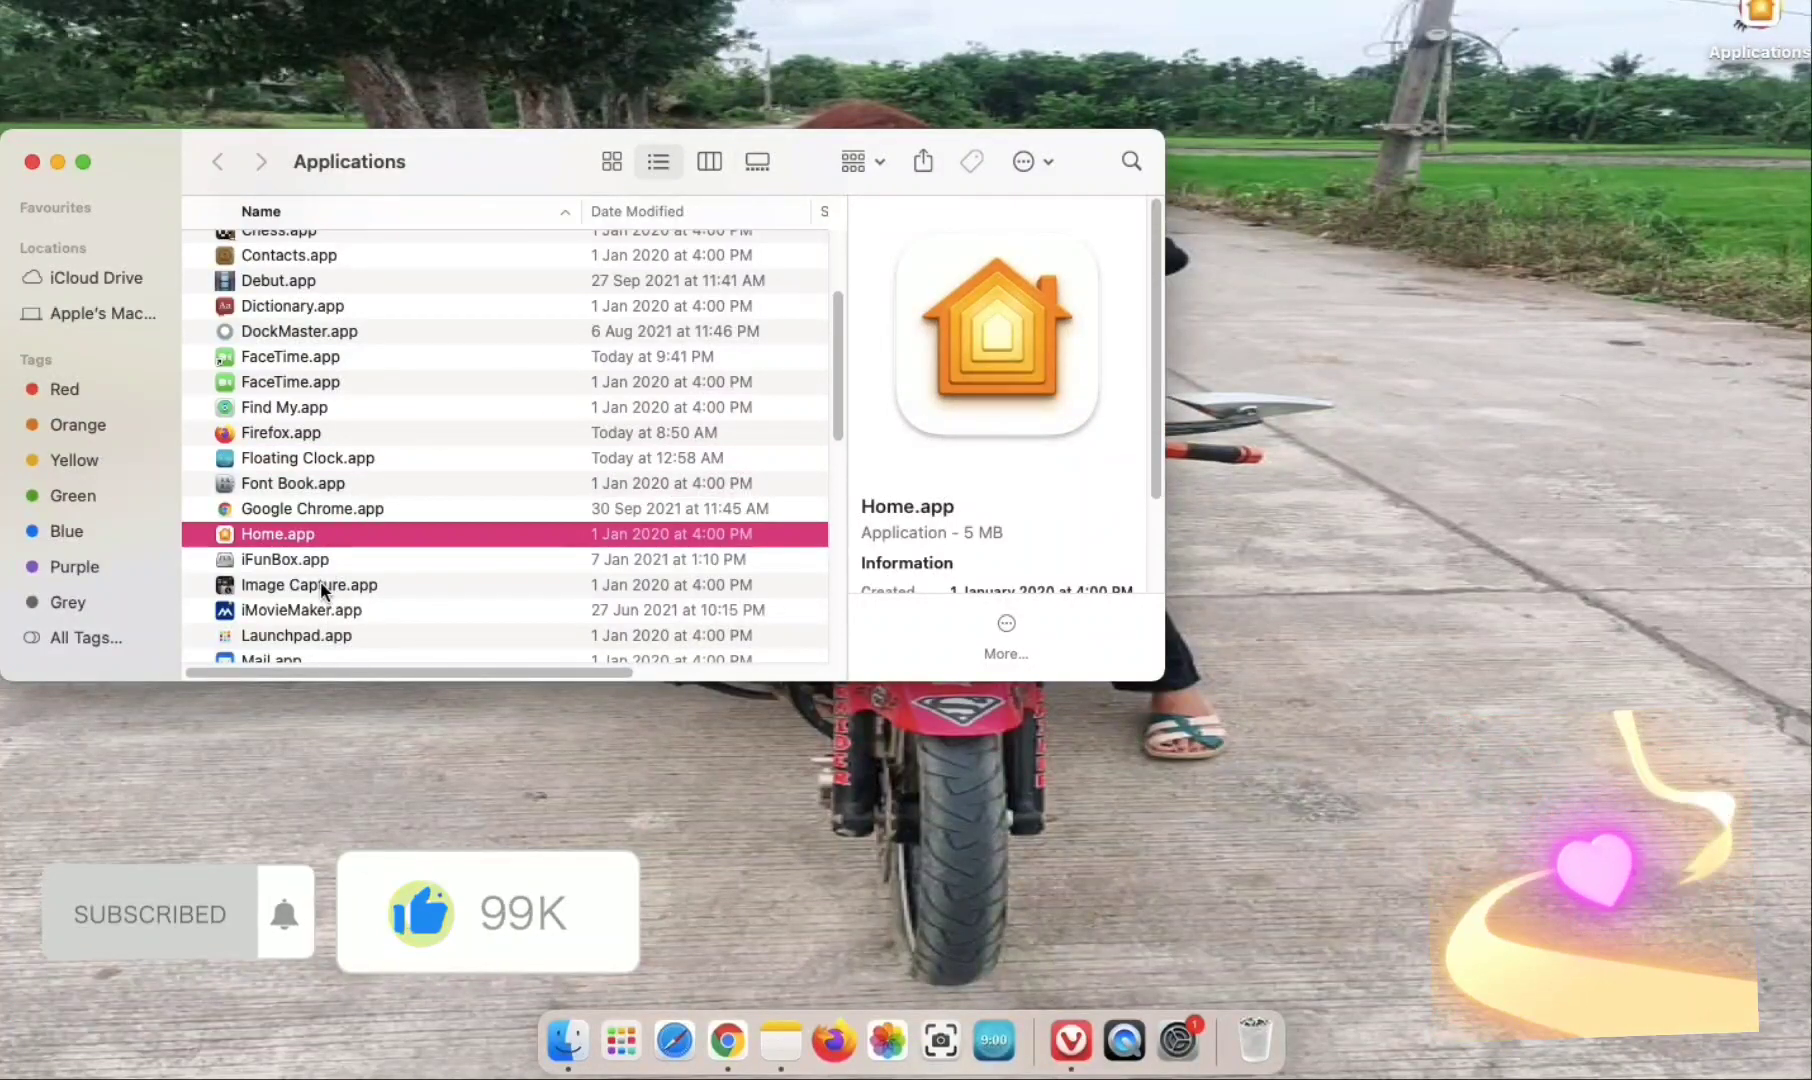
drag(320, 585, 1359, 278)
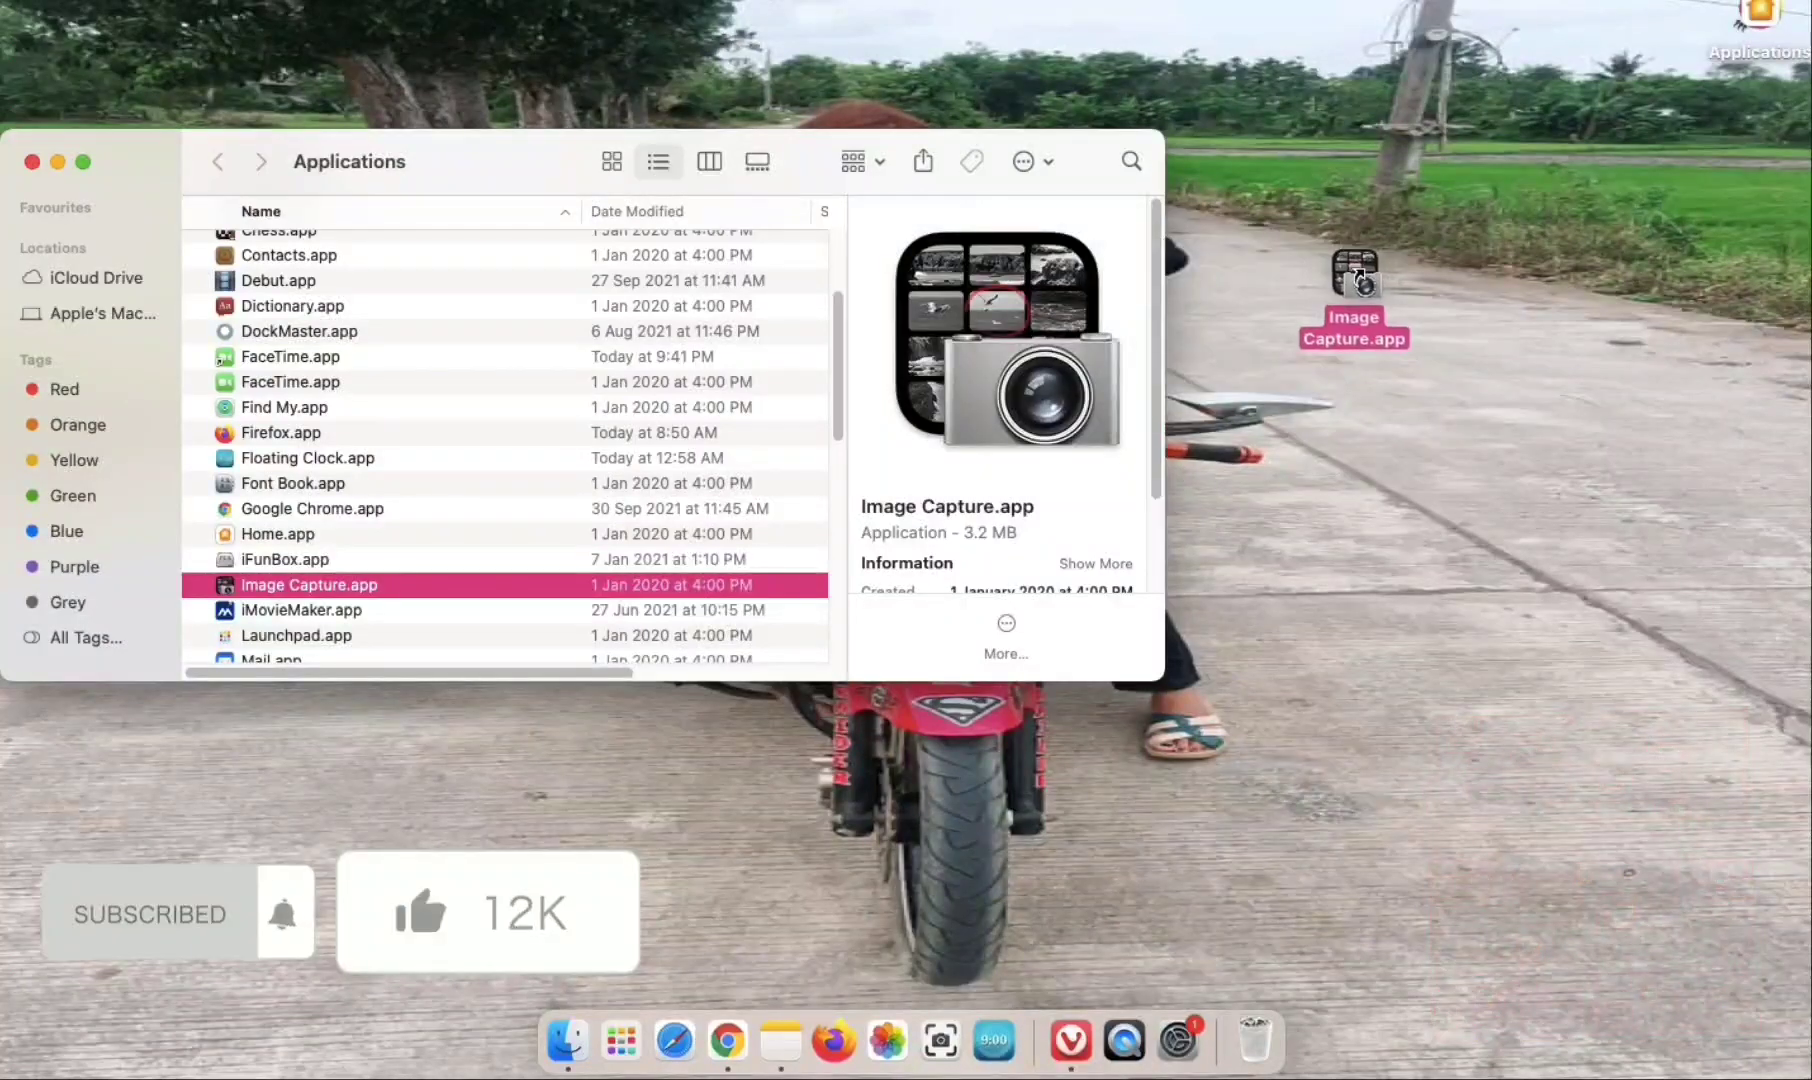
drag(311, 604, 1263, 383)
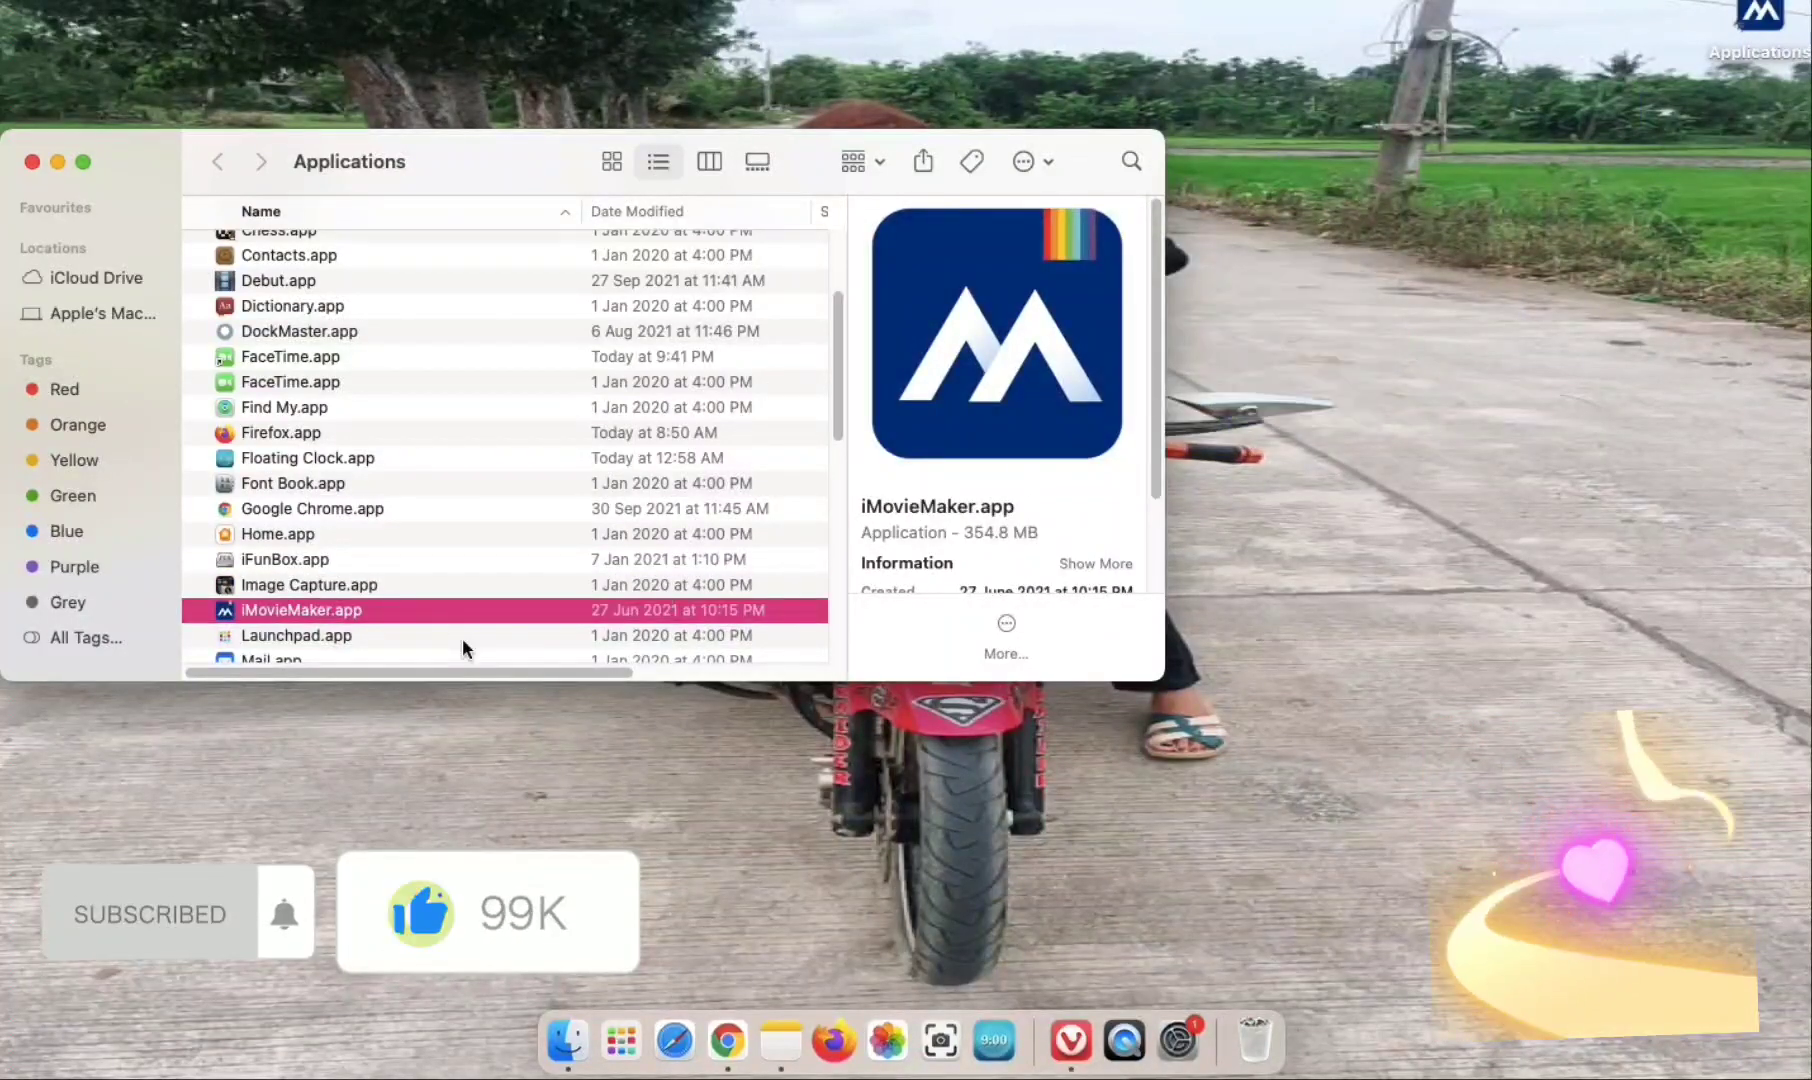
drag(315, 628, 1215, 372)
Add desktop aliases of Mail.app and Music.app from the Applications folder.
scroll(320, 587, down, 1)
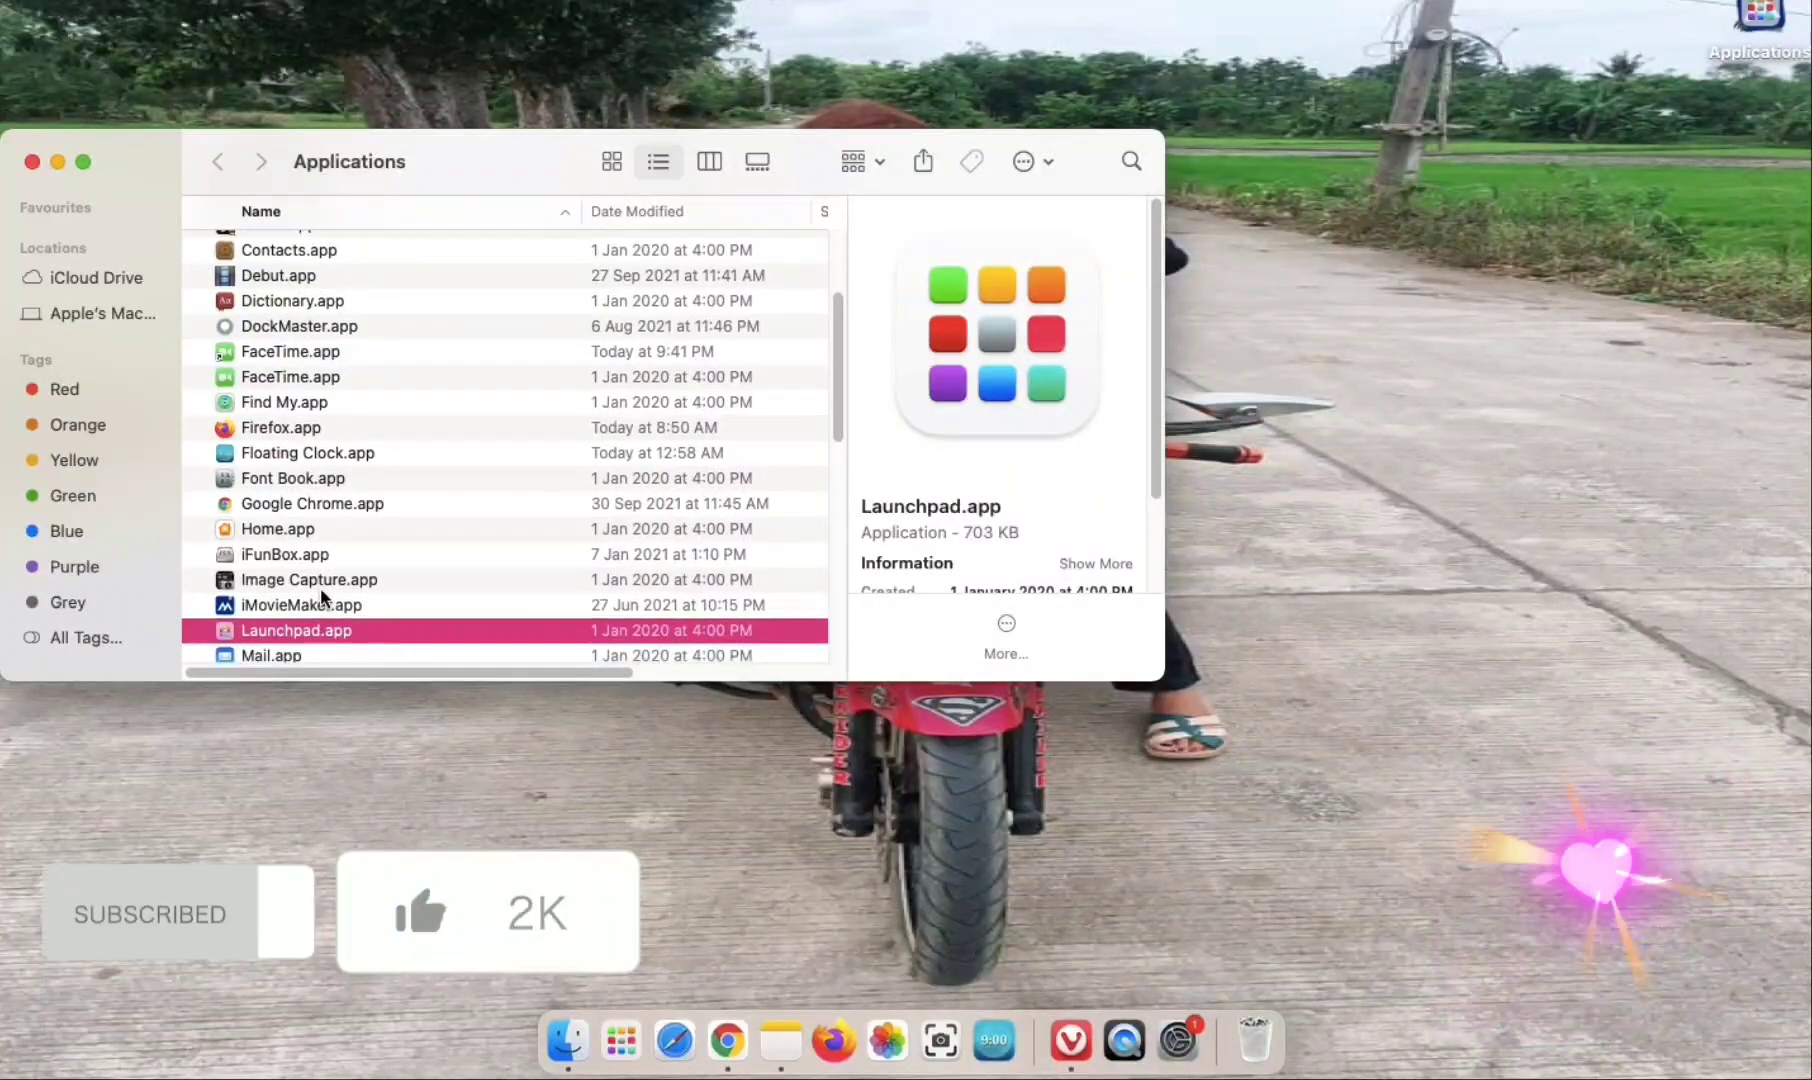
scroll(322, 590, down, 3)
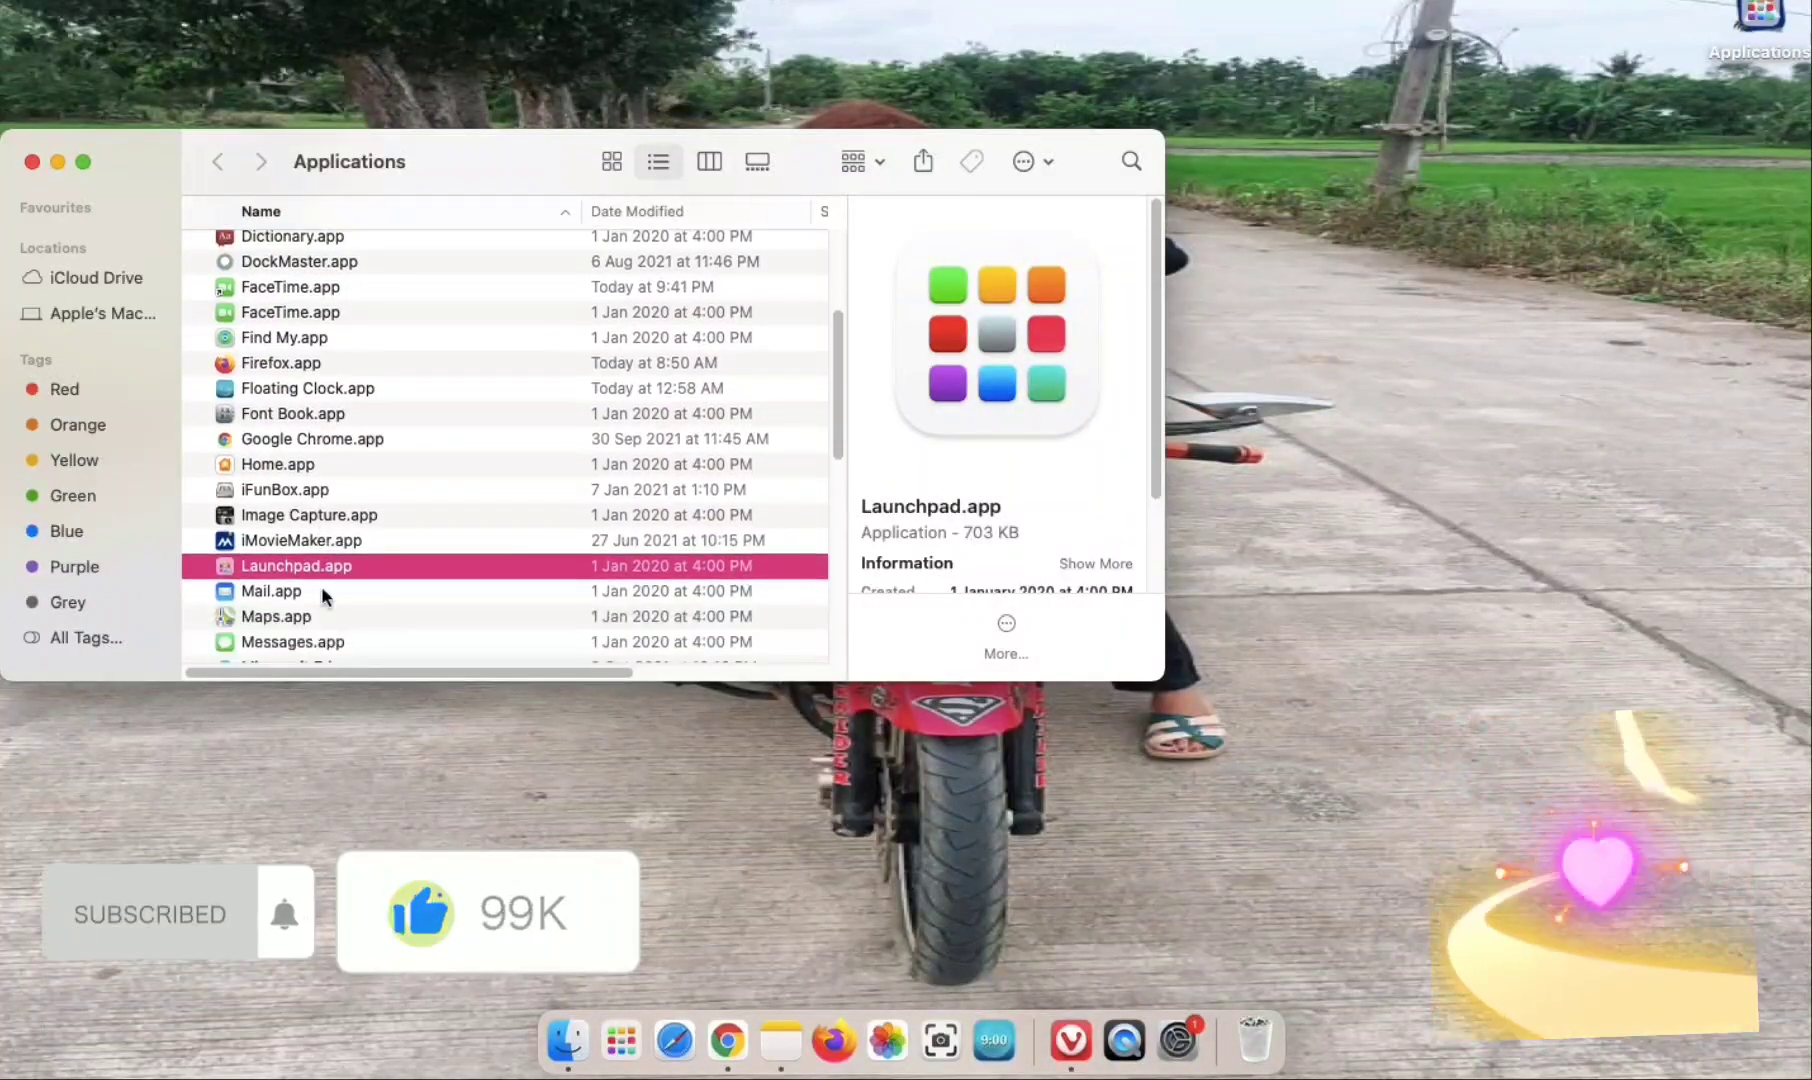
drag(303, 589, 1400, 320)
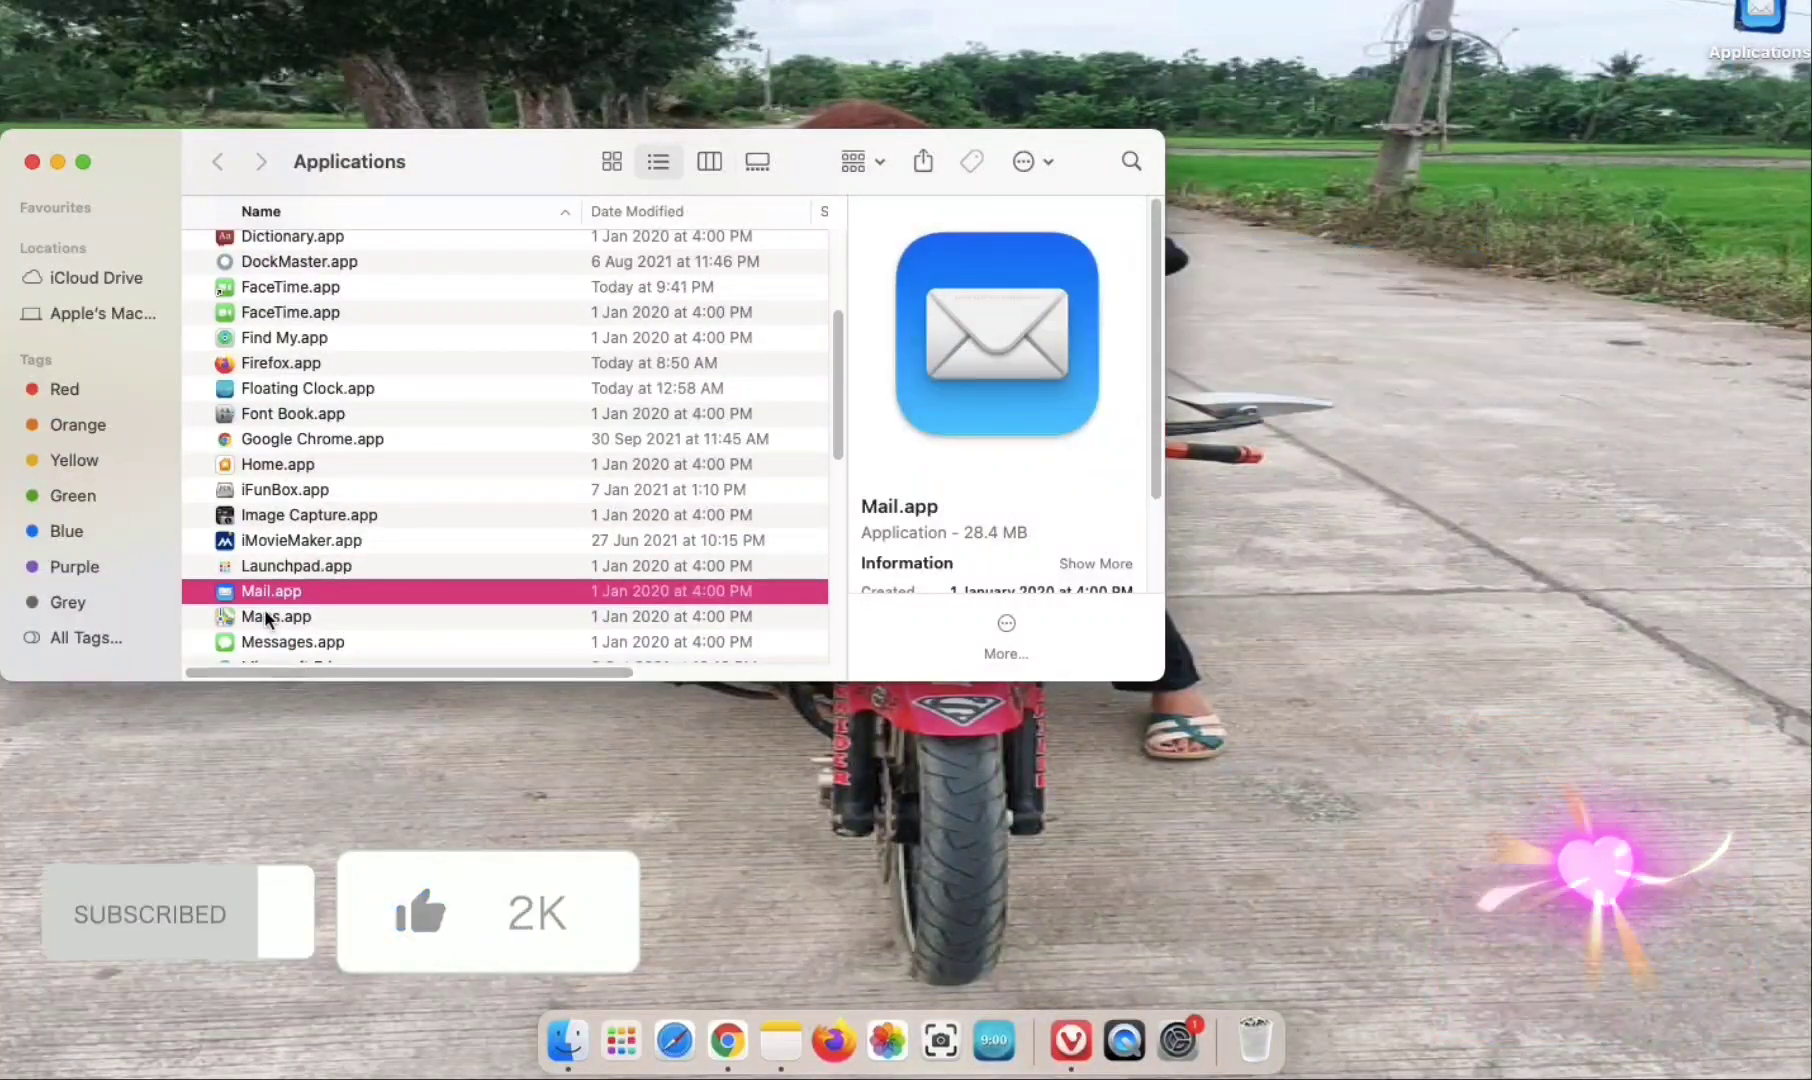
scroll(399, 515, down, 2)
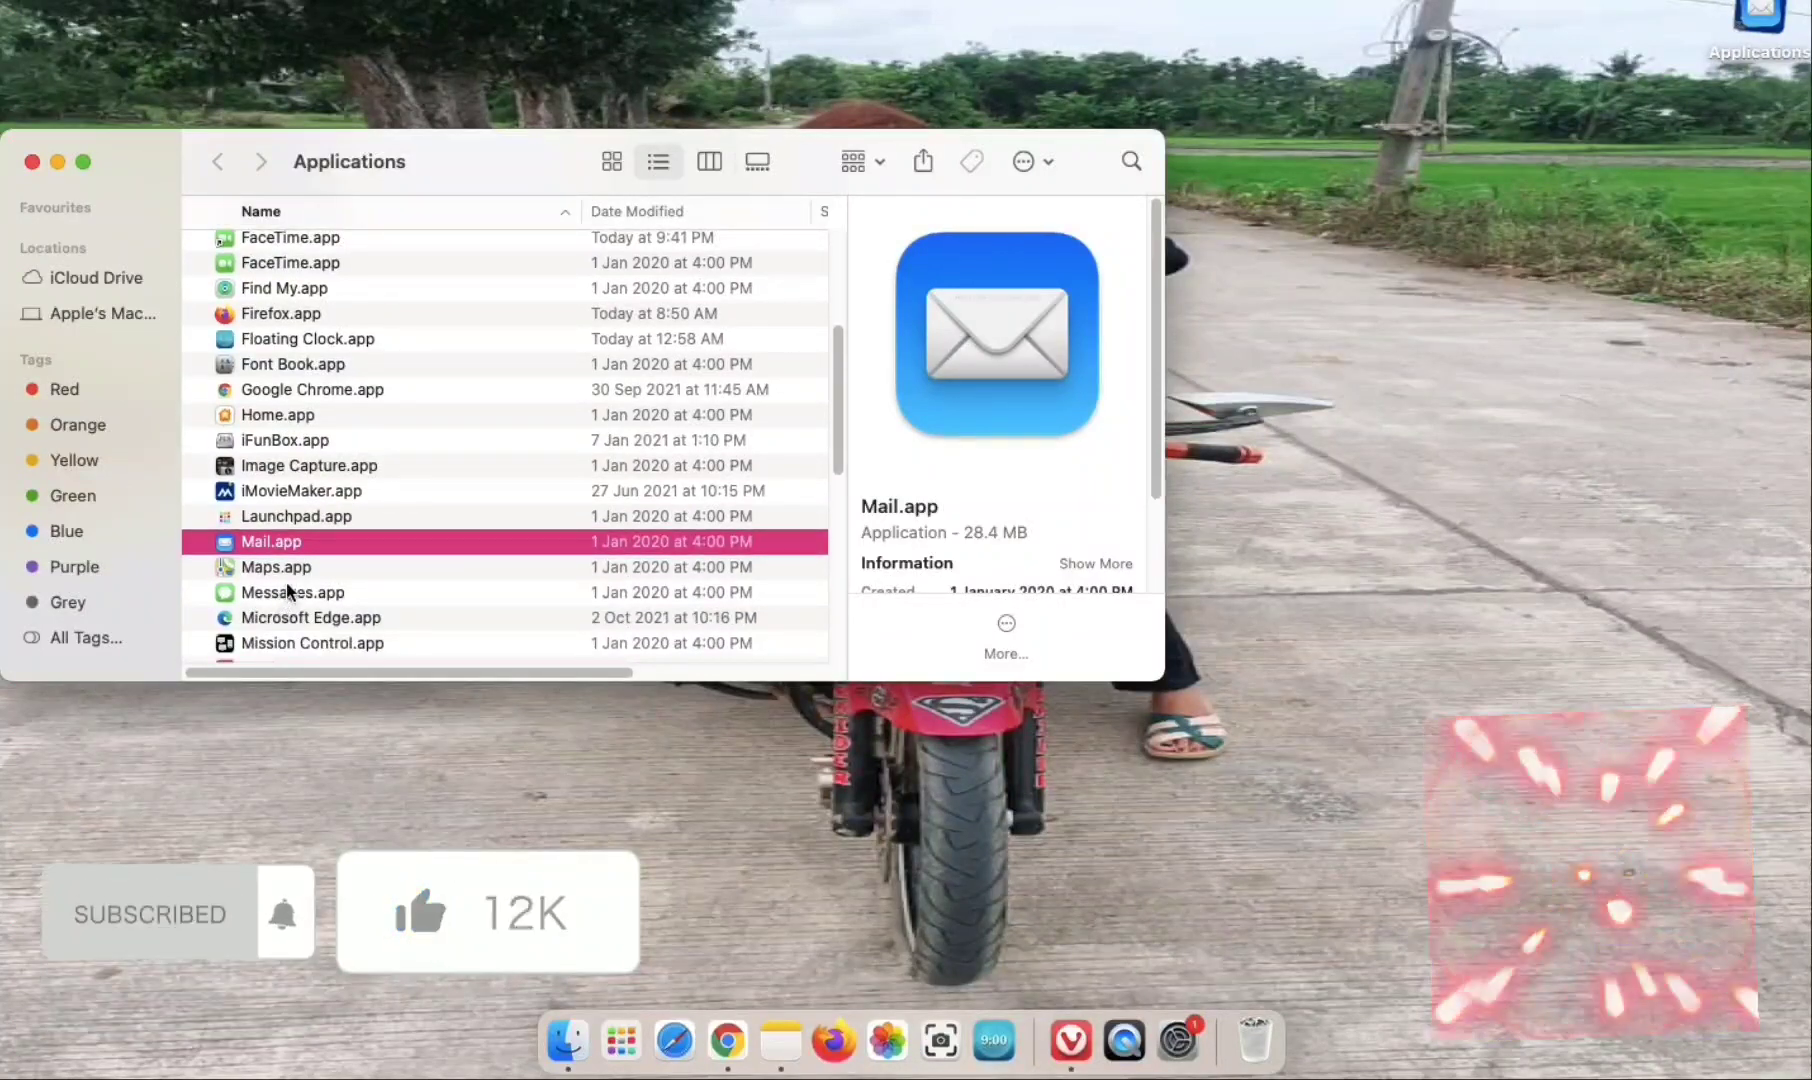
scroll(286, 604, down, 3)
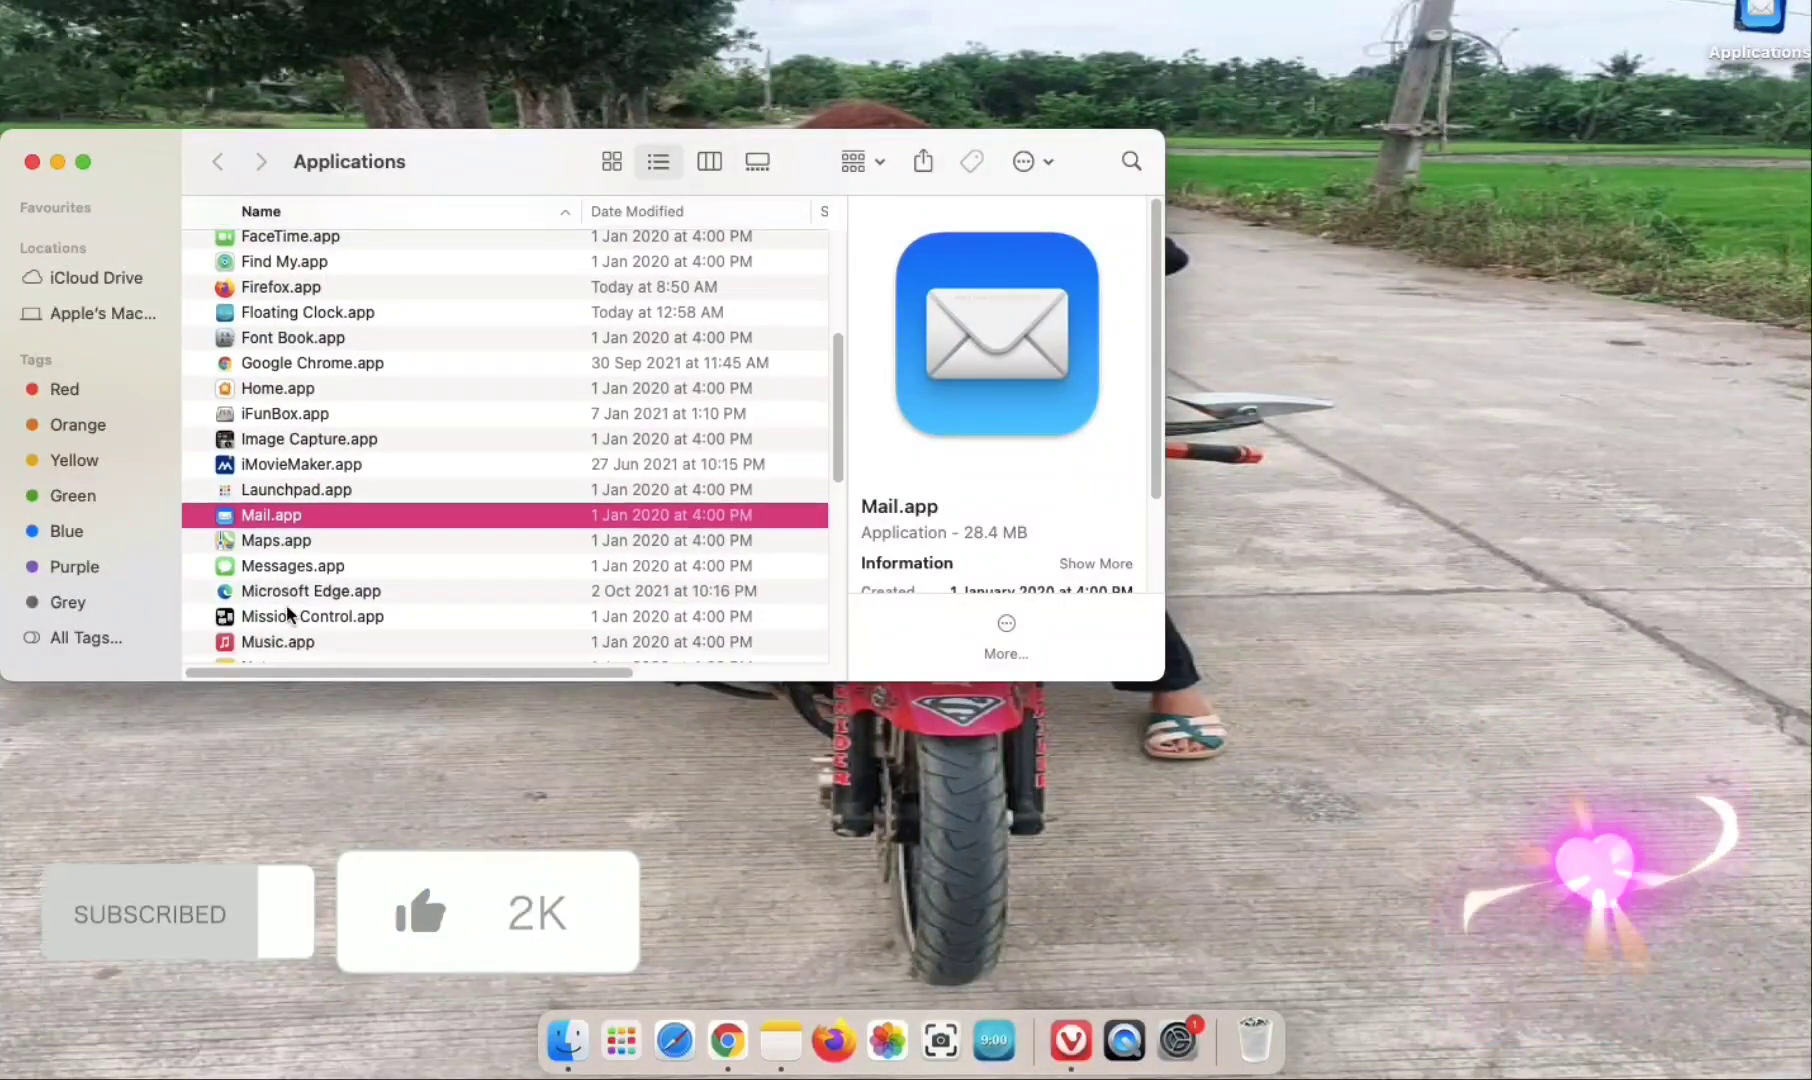
drag(288, 605, 1210, 305)
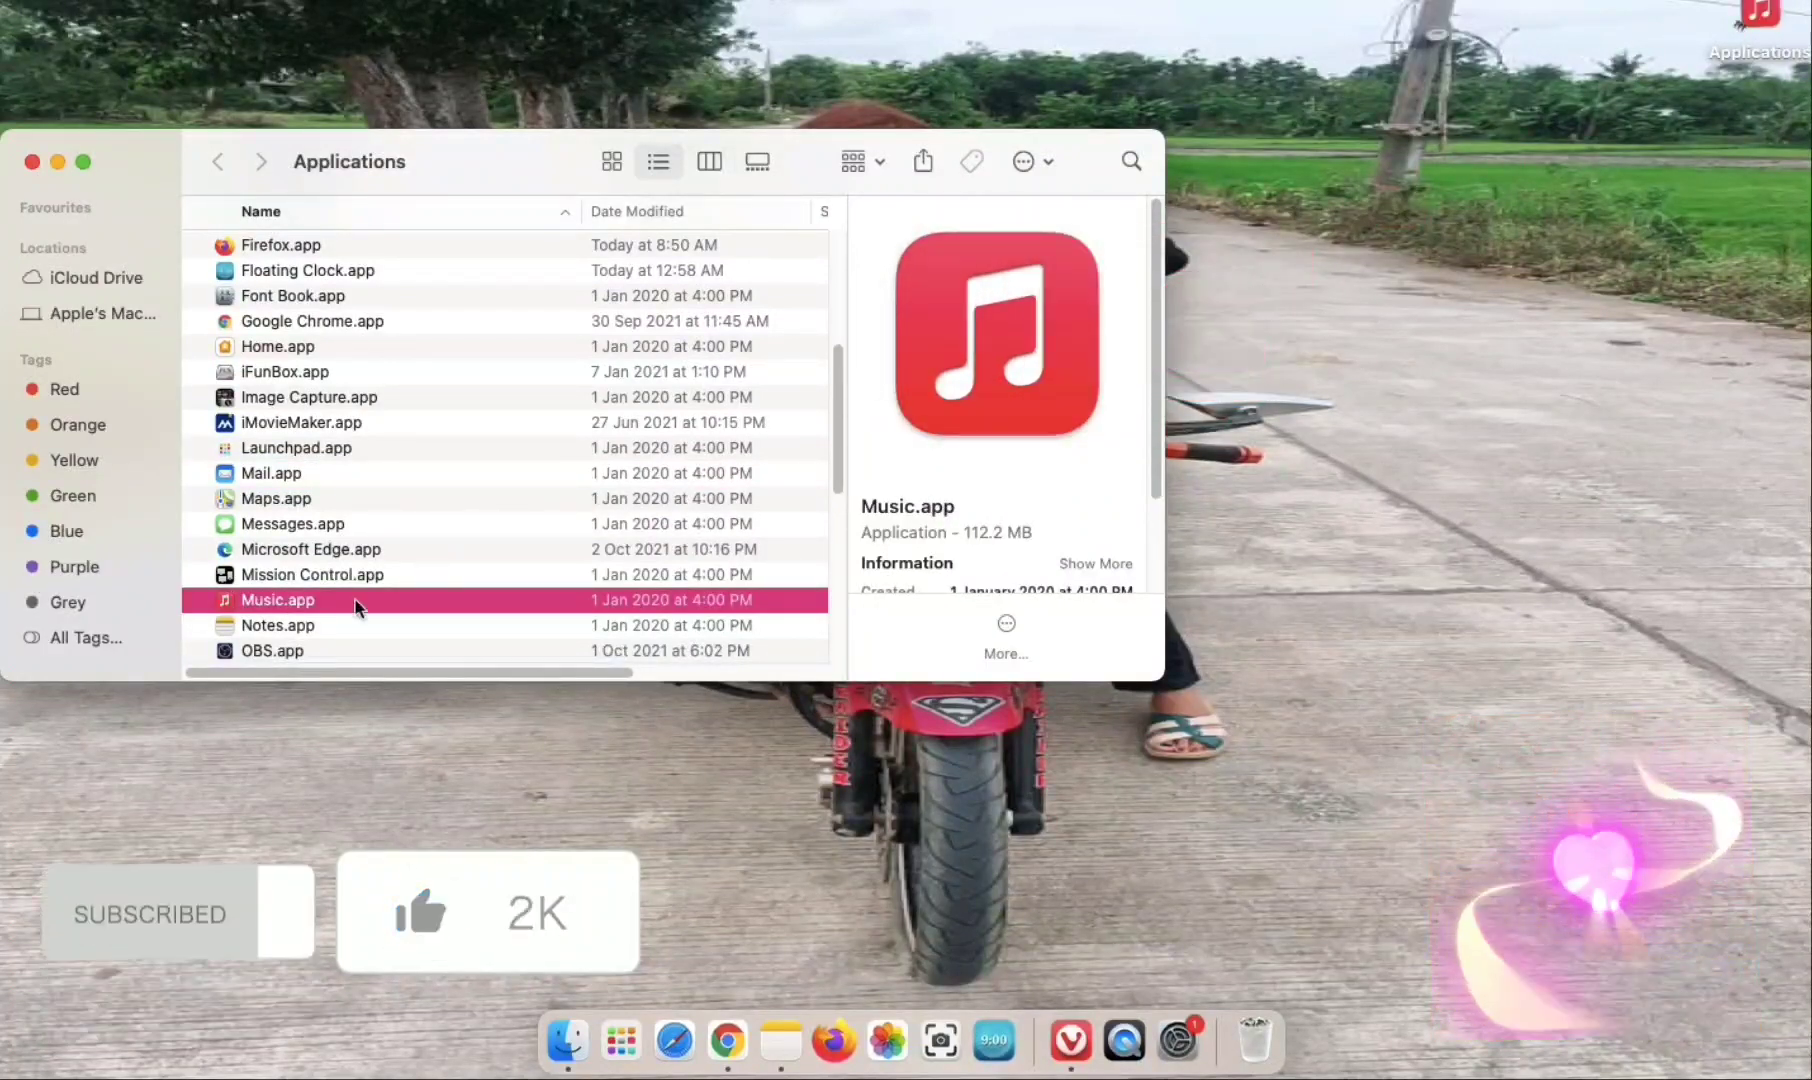
Add desktop aliases of Notes.app and OBS.app from the Applications folder.
drag(290, 625, 1386, 325)
scroll(518, 580, down, 2)
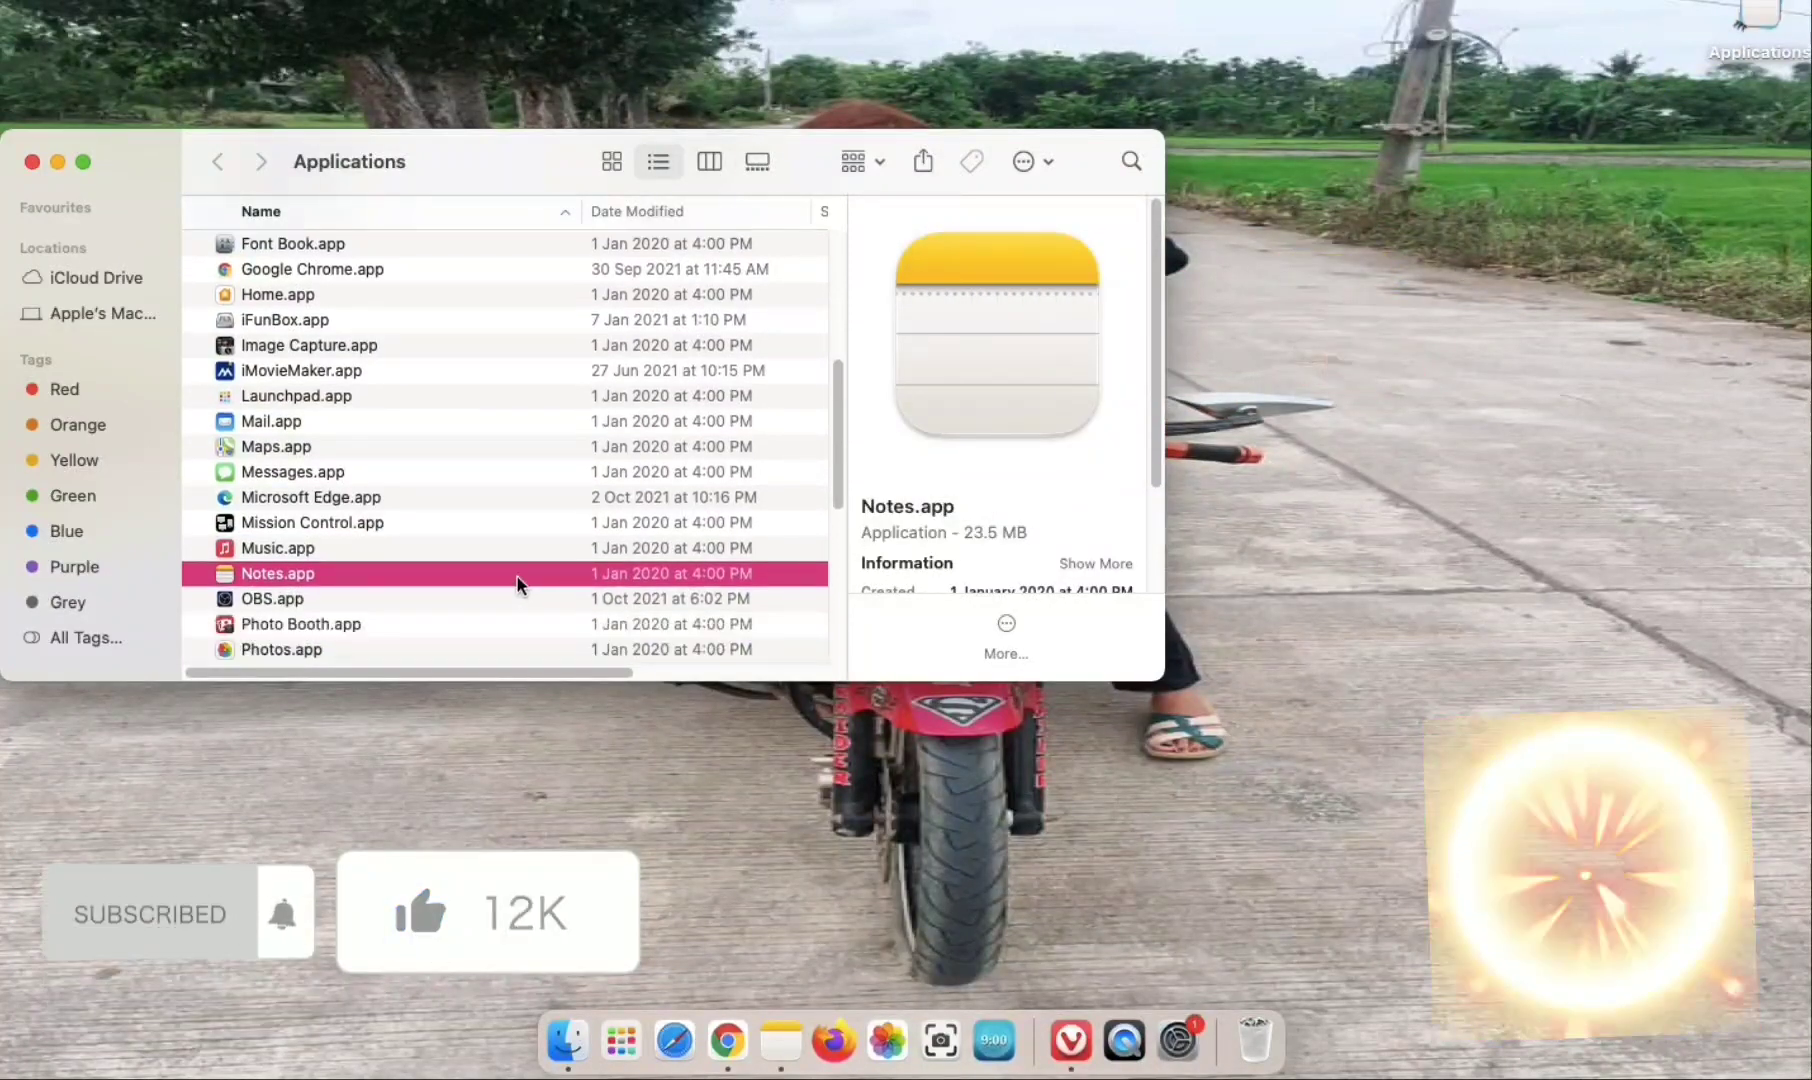
drag(319, 604, 1292, 375)
Add desktop aliases of Photo Booth.app and Photos.app from the Applications folder.
scroll(648, 619, down, 1)
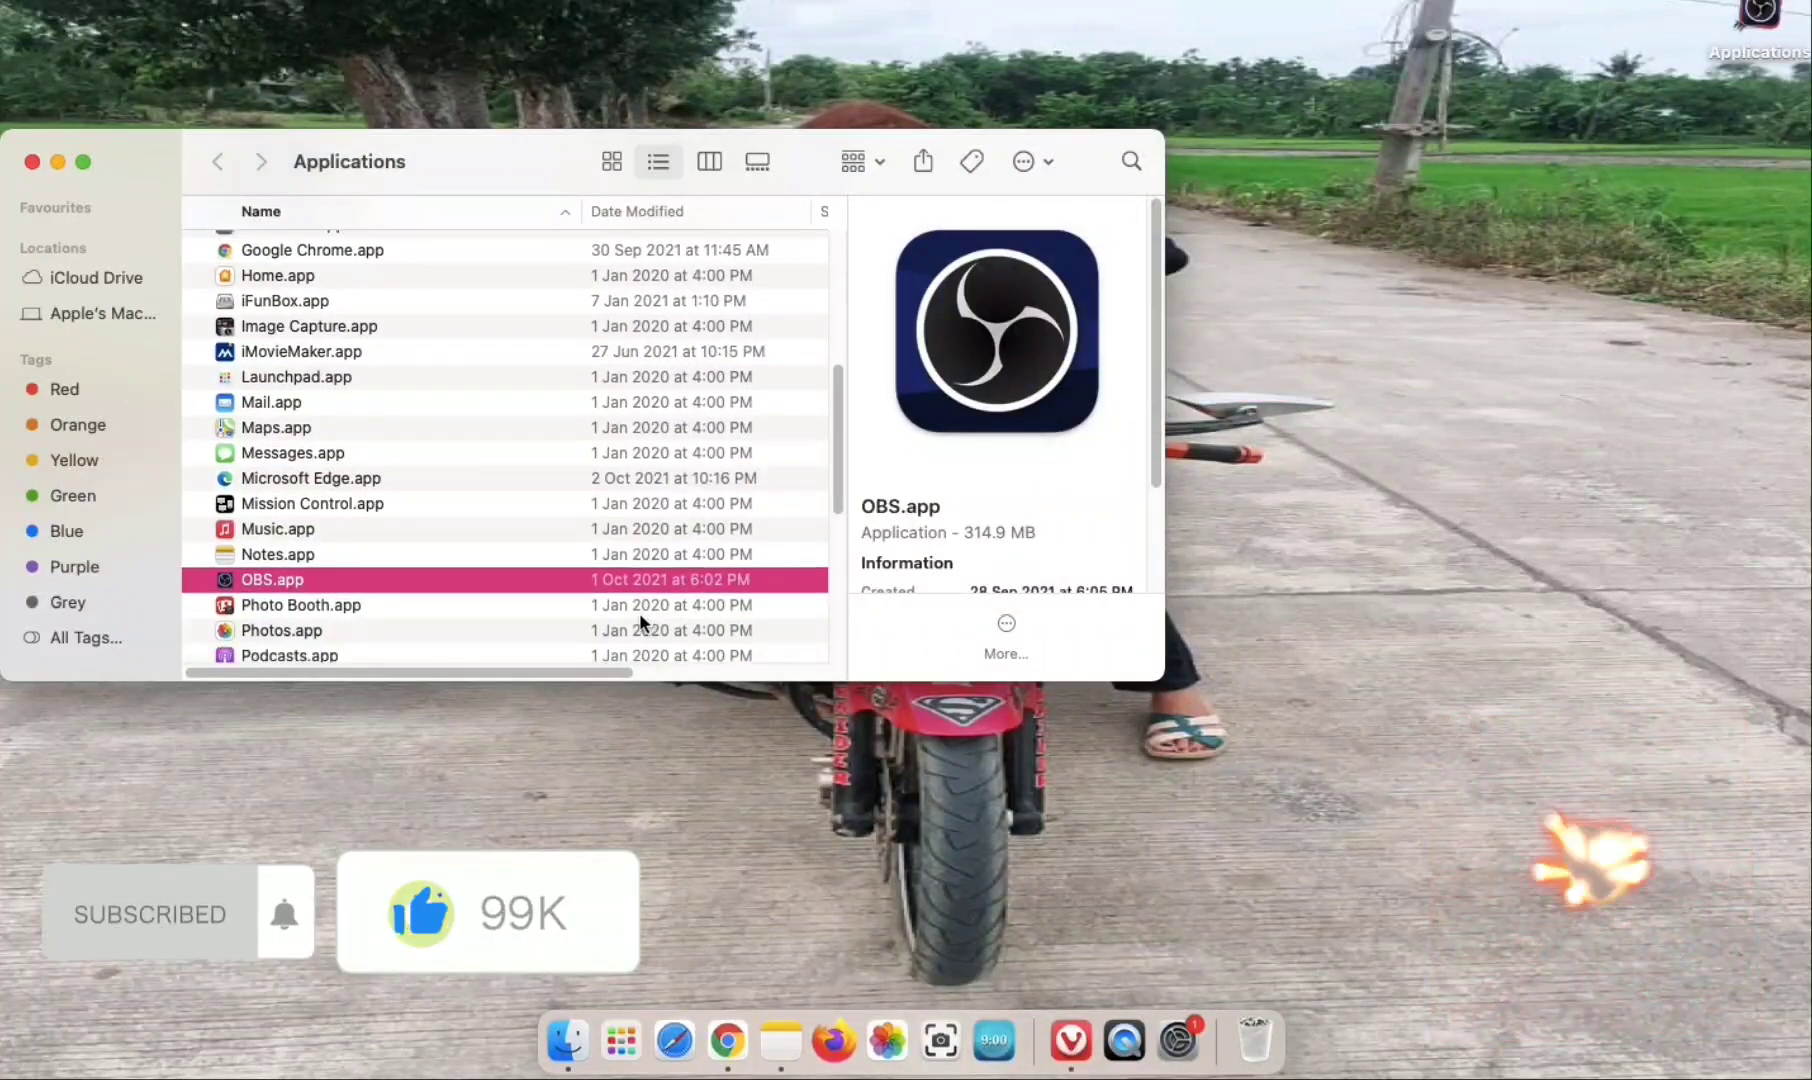
click(300, 597)
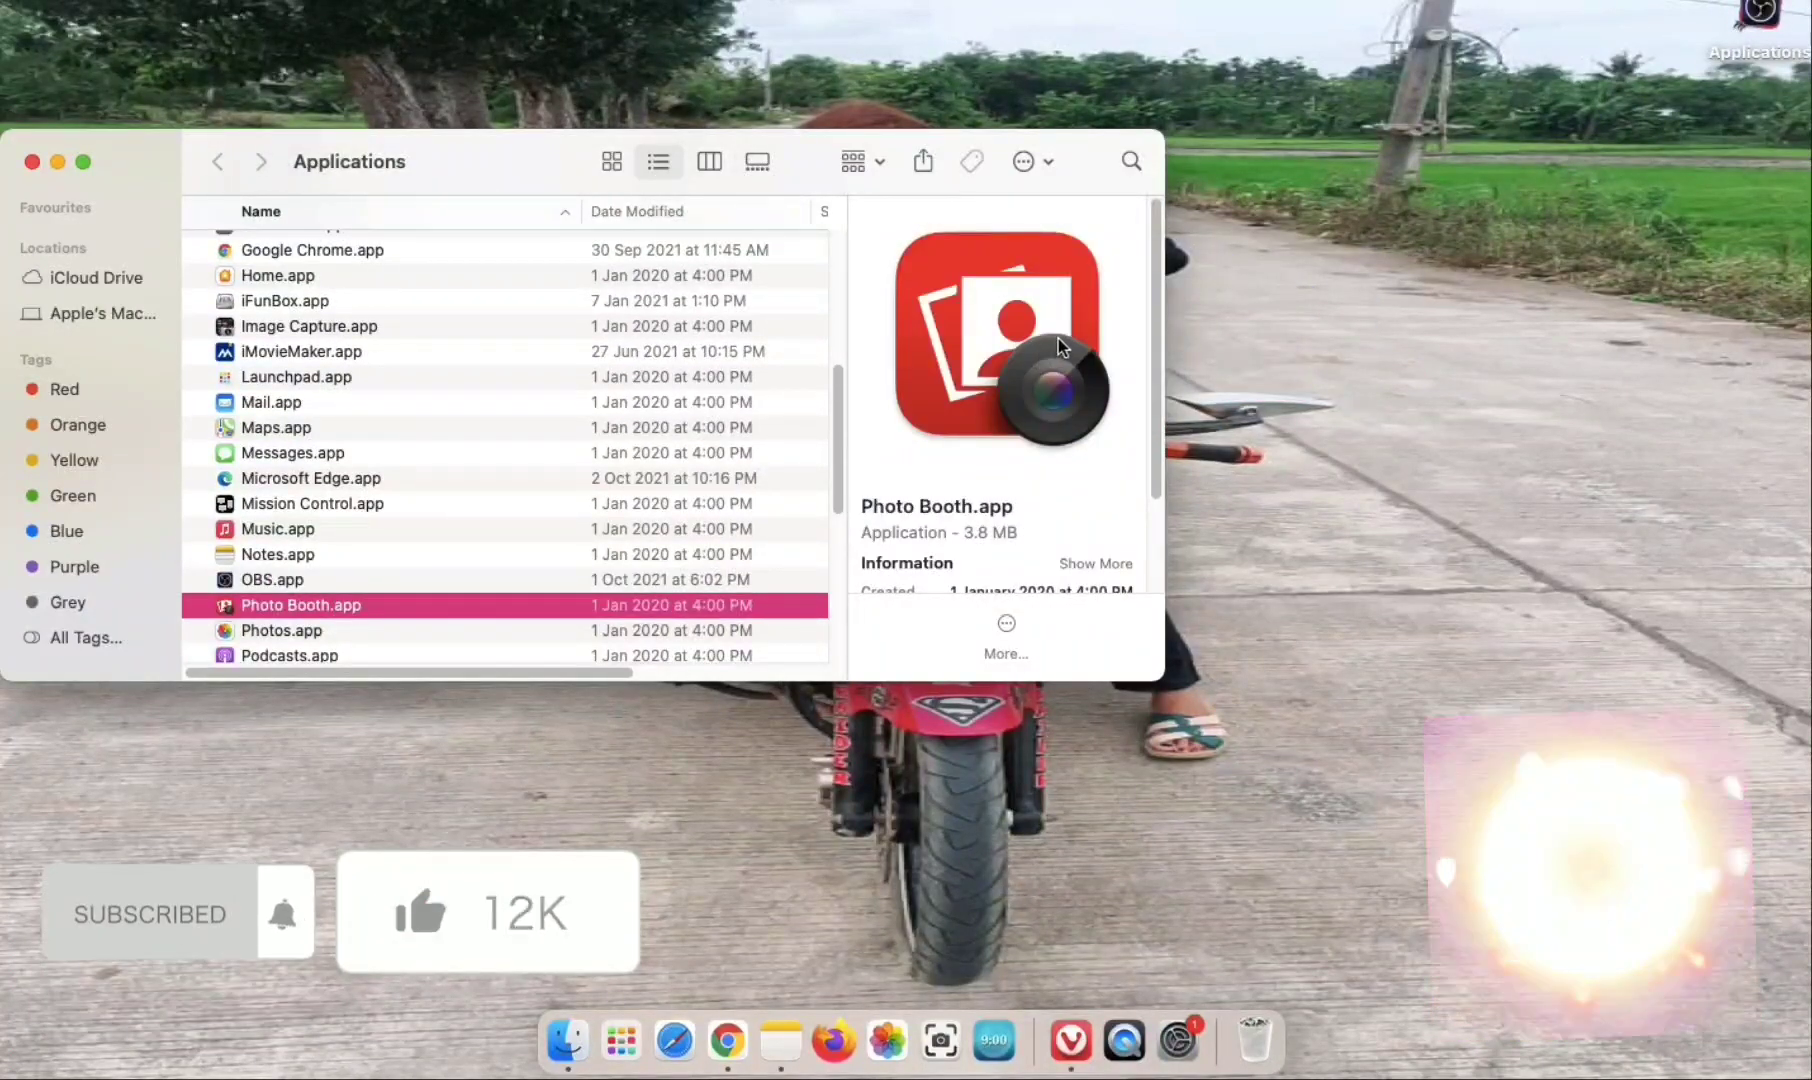
drag(1057, 338, 1385, 340)
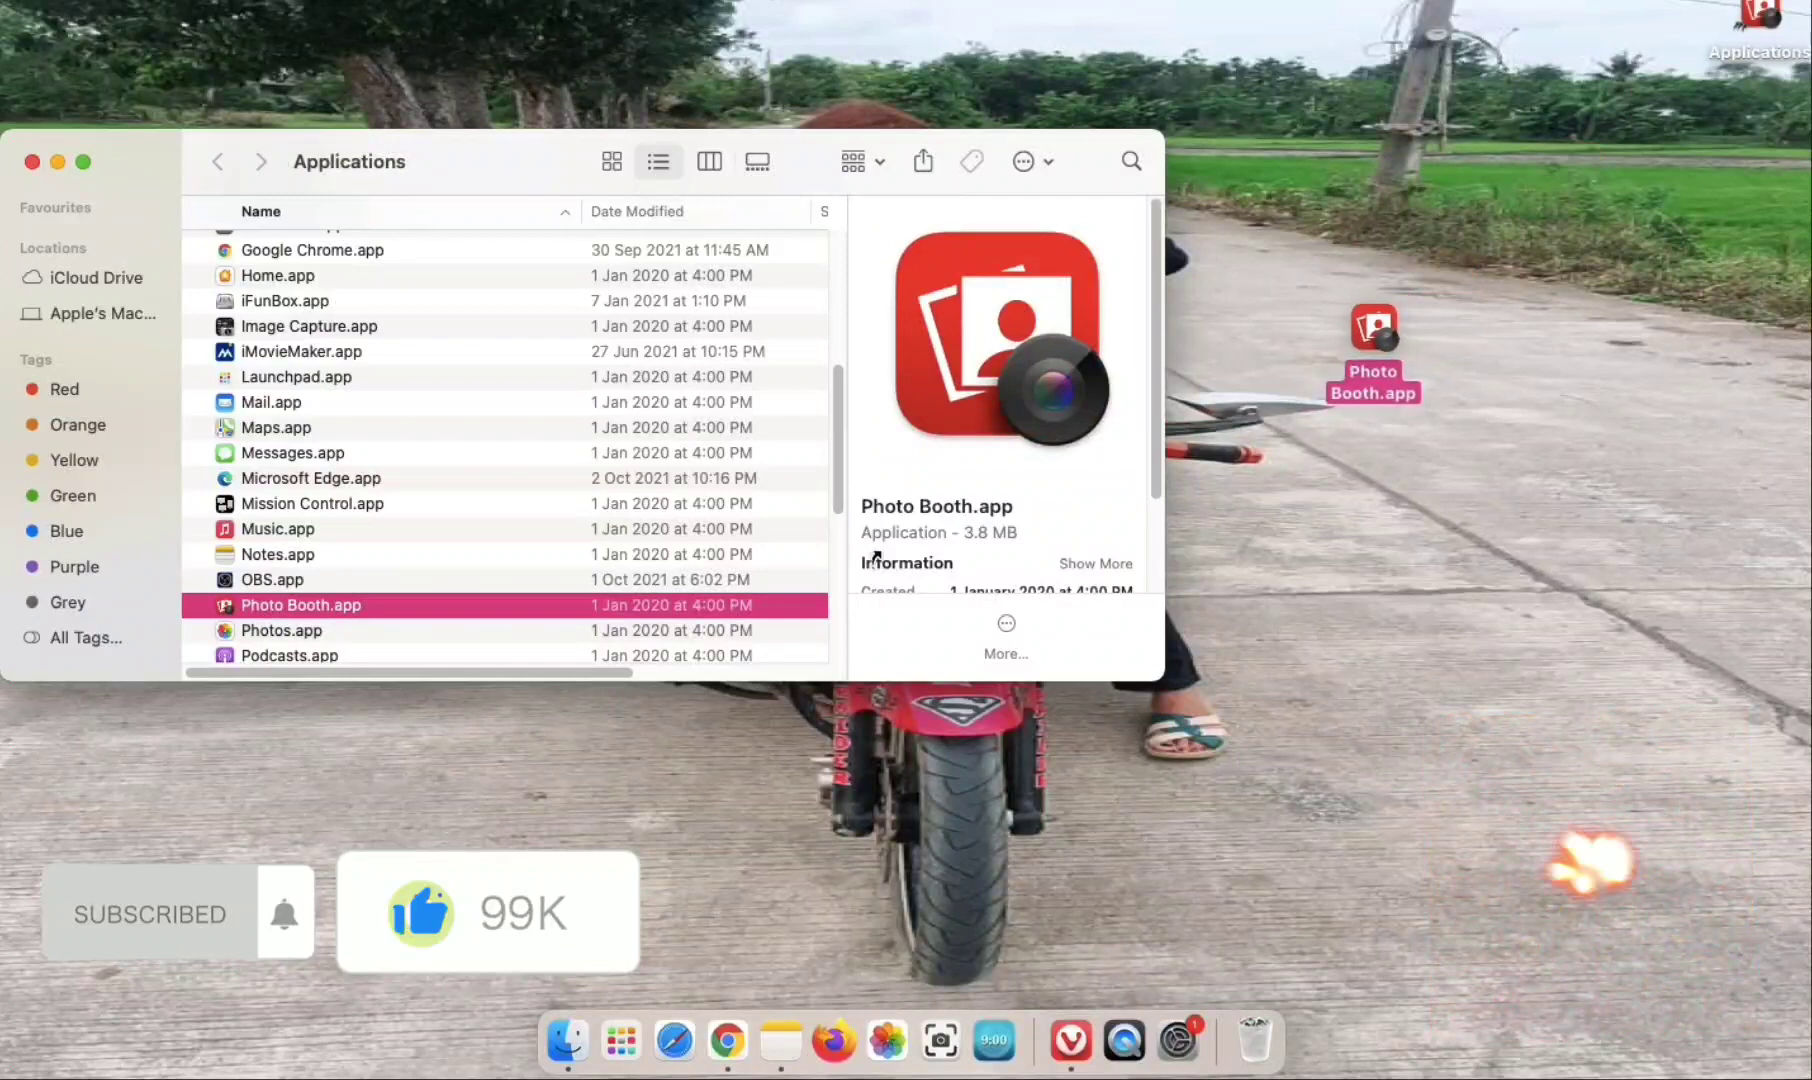
click(310, 627)
drag(1032, 386, 1464, 321)
Add desktop aliases of Podcasts.app and Preview.app from the Applications folder.
scroll(615, 650, down, 2)
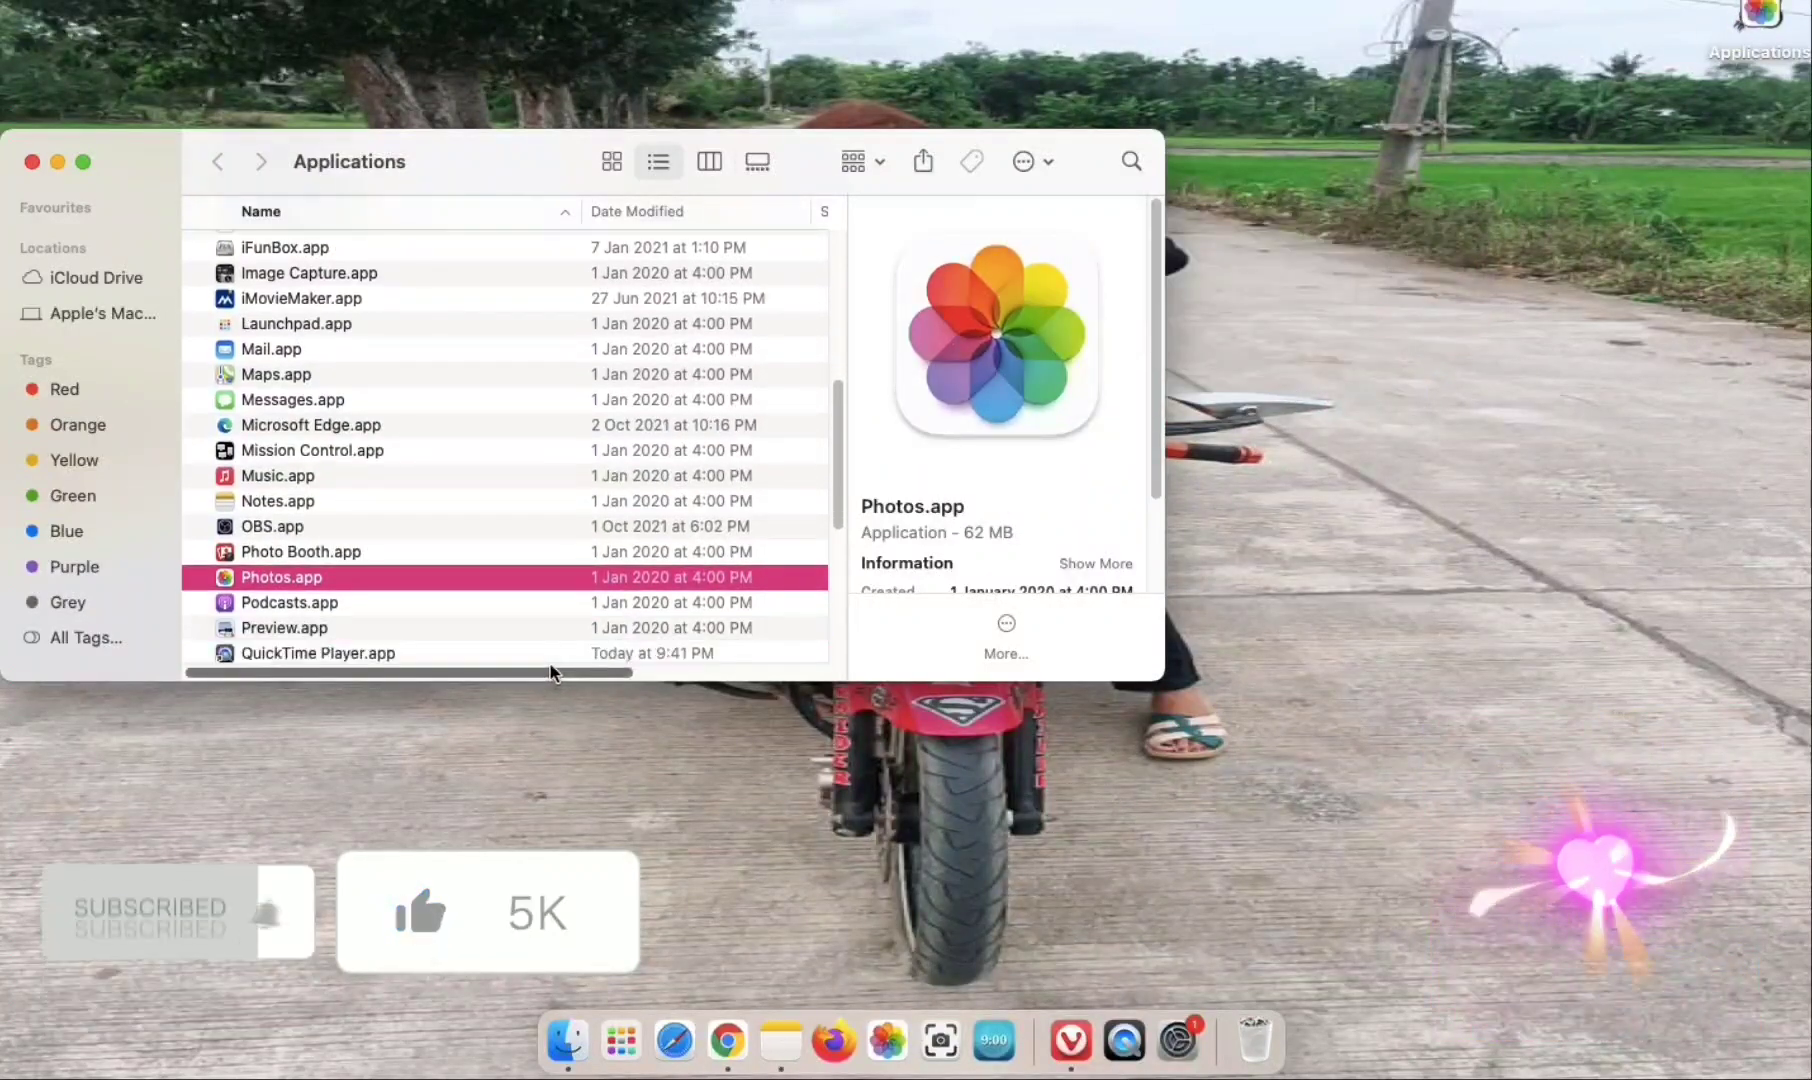
click(348, 602)
drag(1045, 395, 1225, 385)
scroll(369, 645, down, 1)
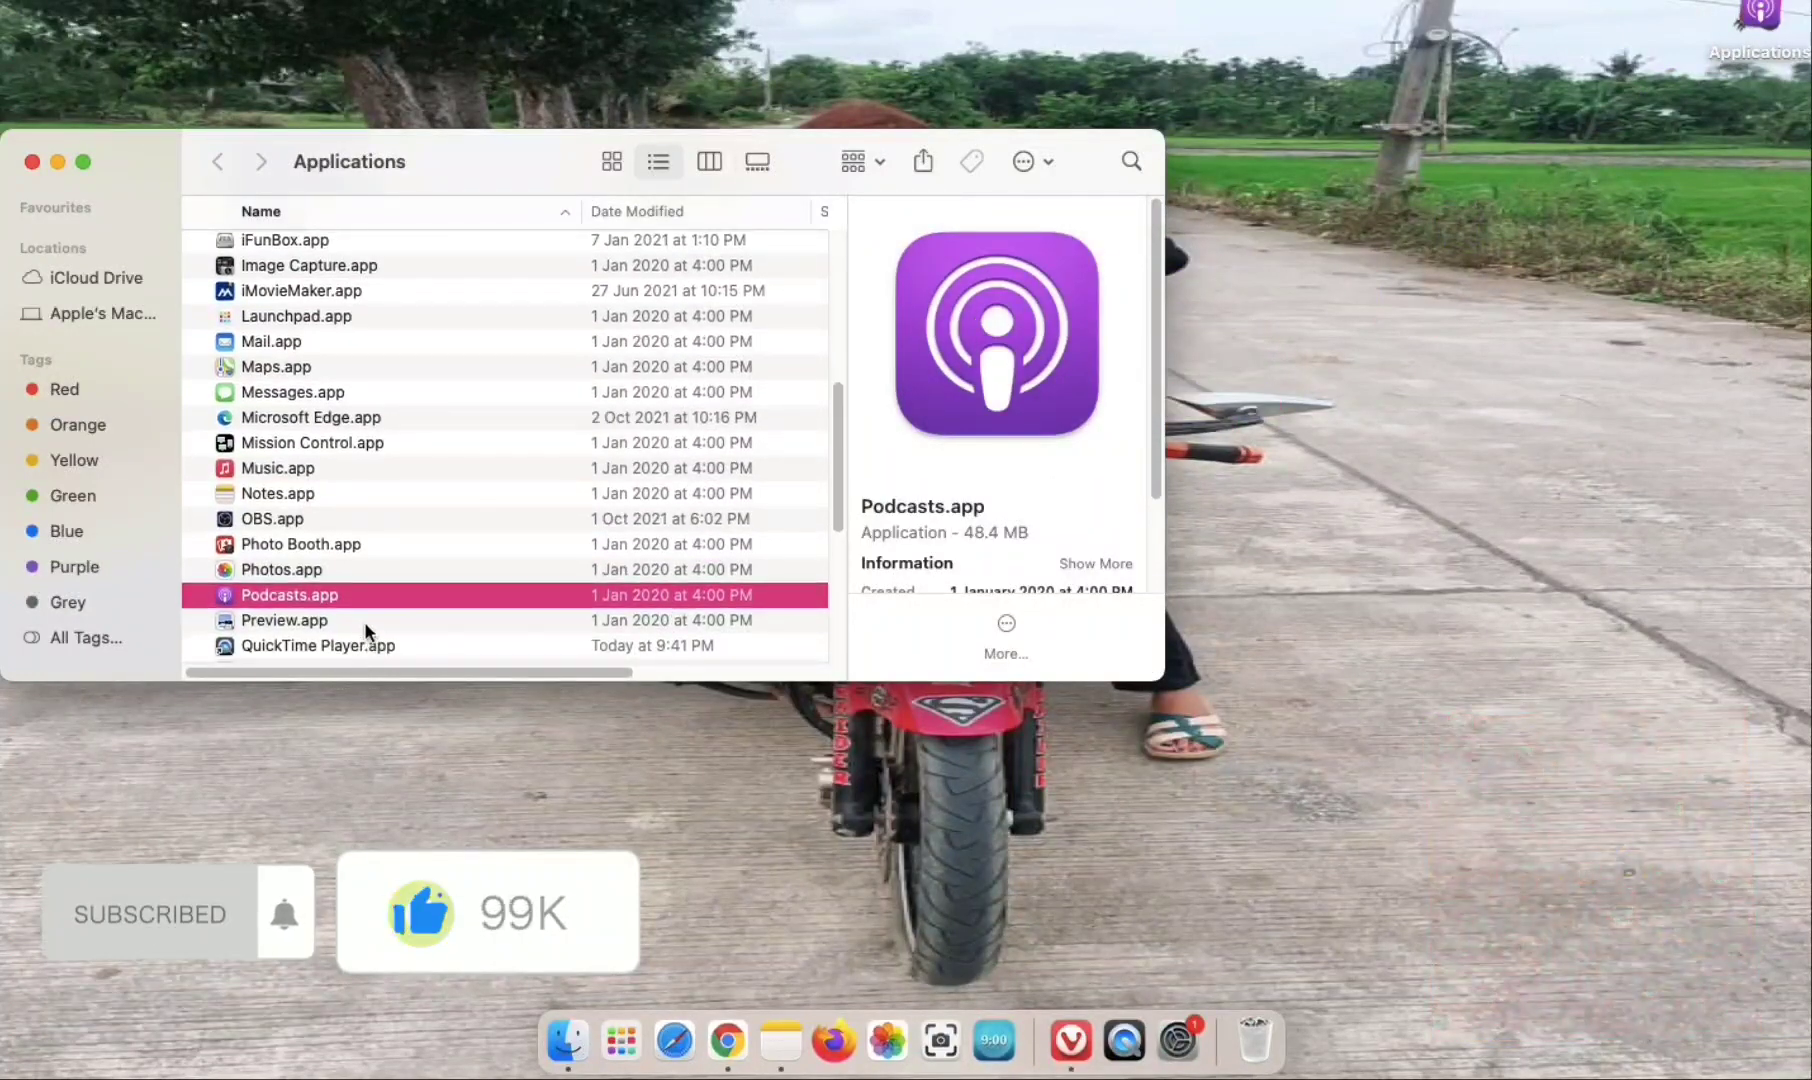
click(365, 621)
drag(1114, 438, 1380, 378)
Put both QuickTime Player.app entries, the existing alias and the application itself, onto the desktop.
click(389, 647)
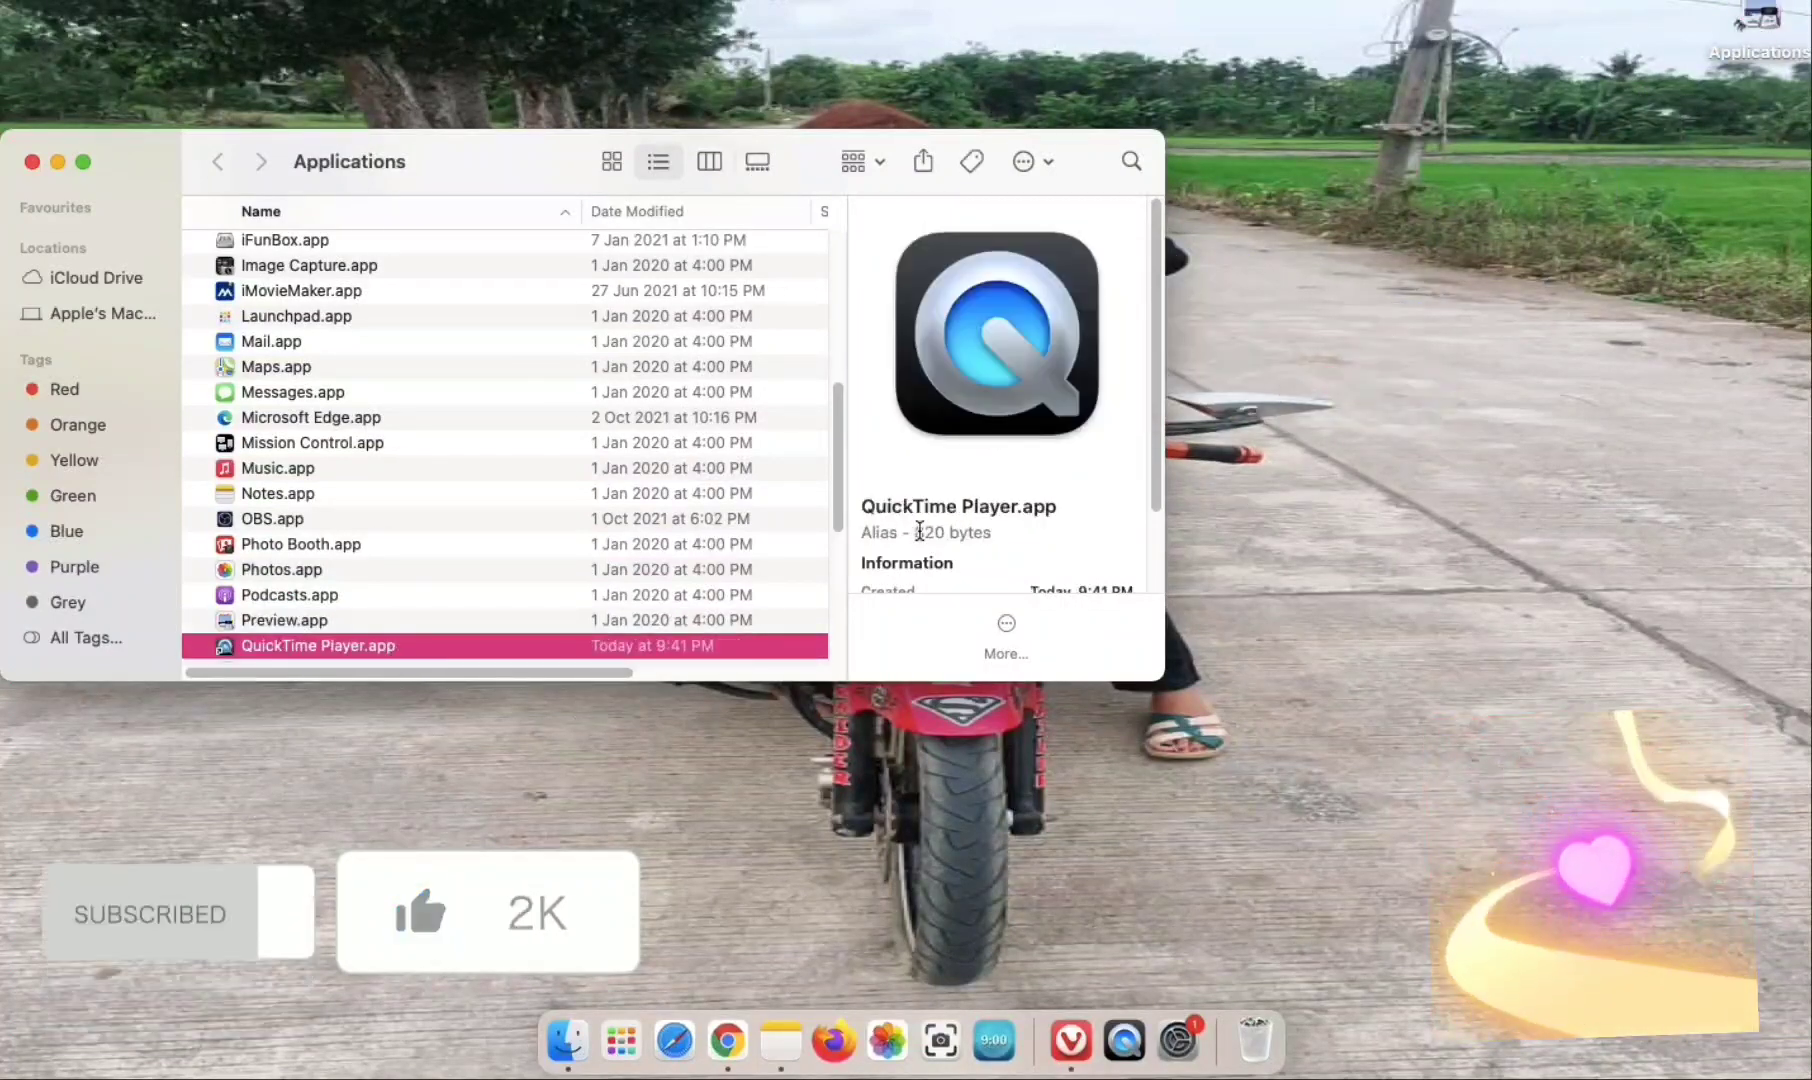
drag(995, 432, 1393, 428)
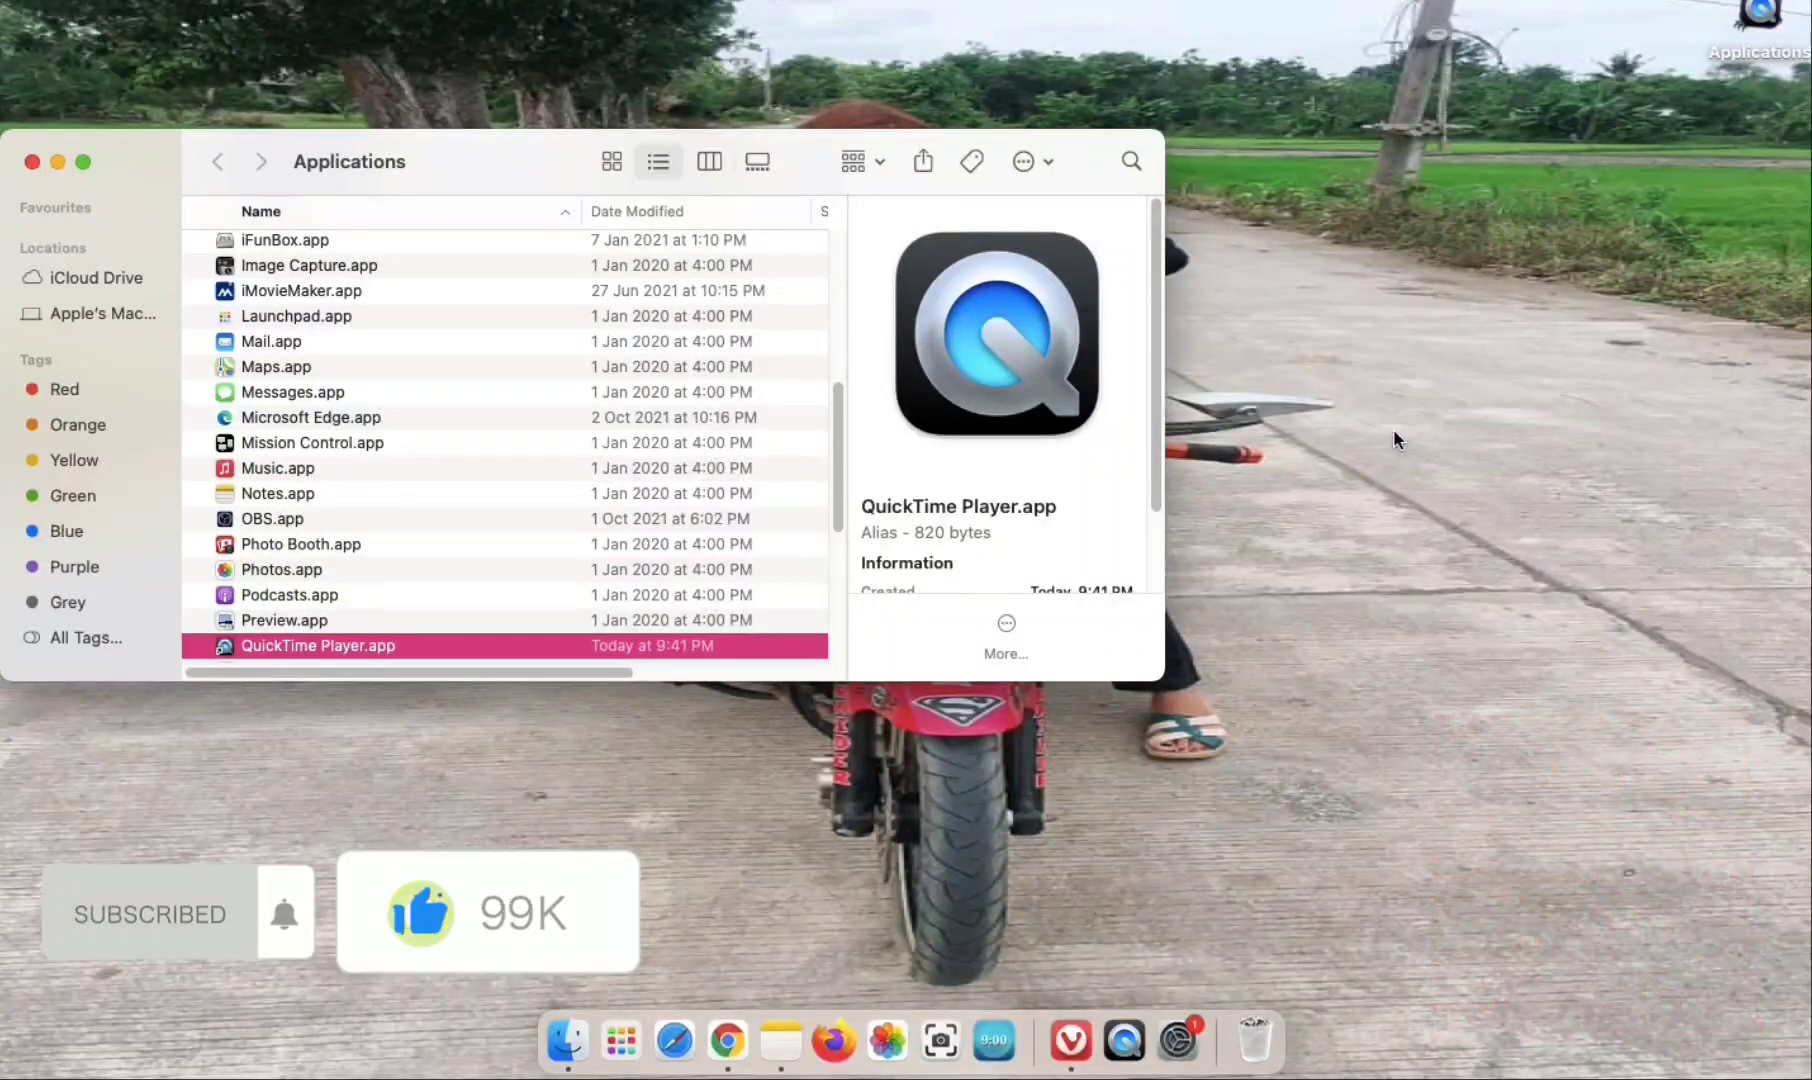
scroll(464, 476, down, 5)
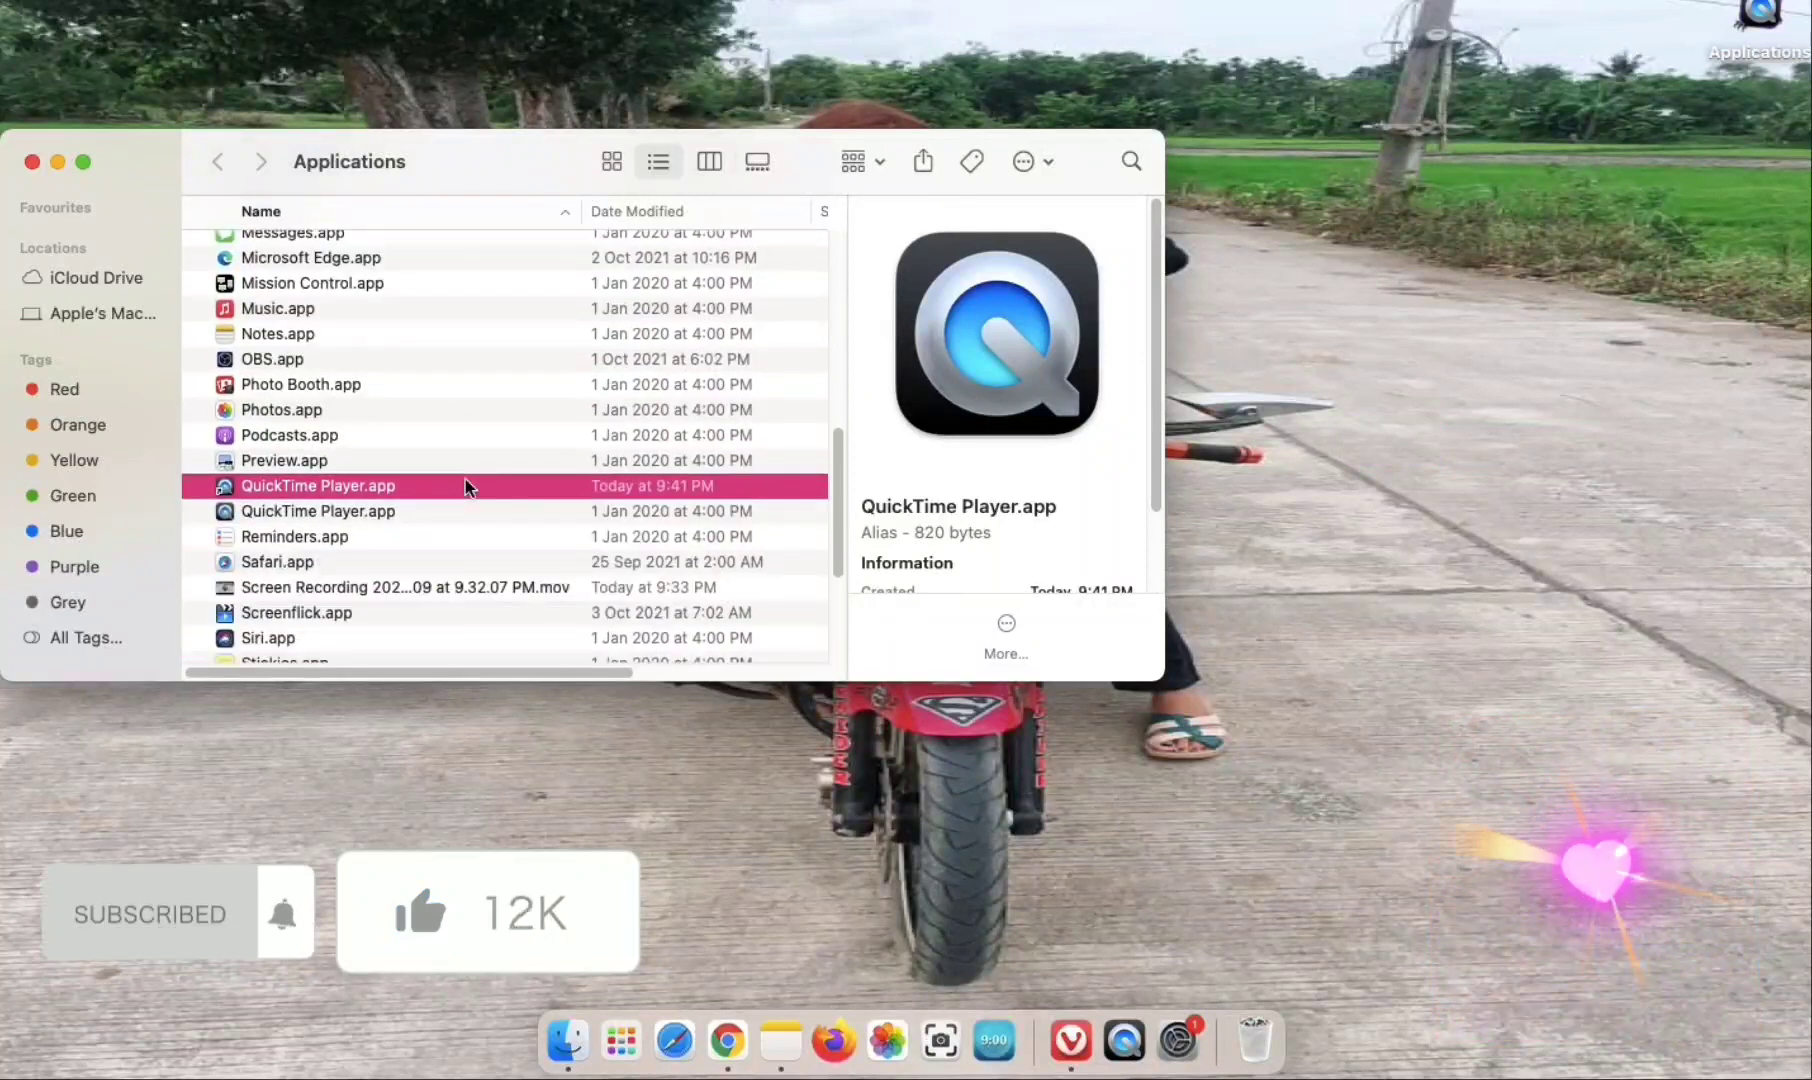
click(407, 512)
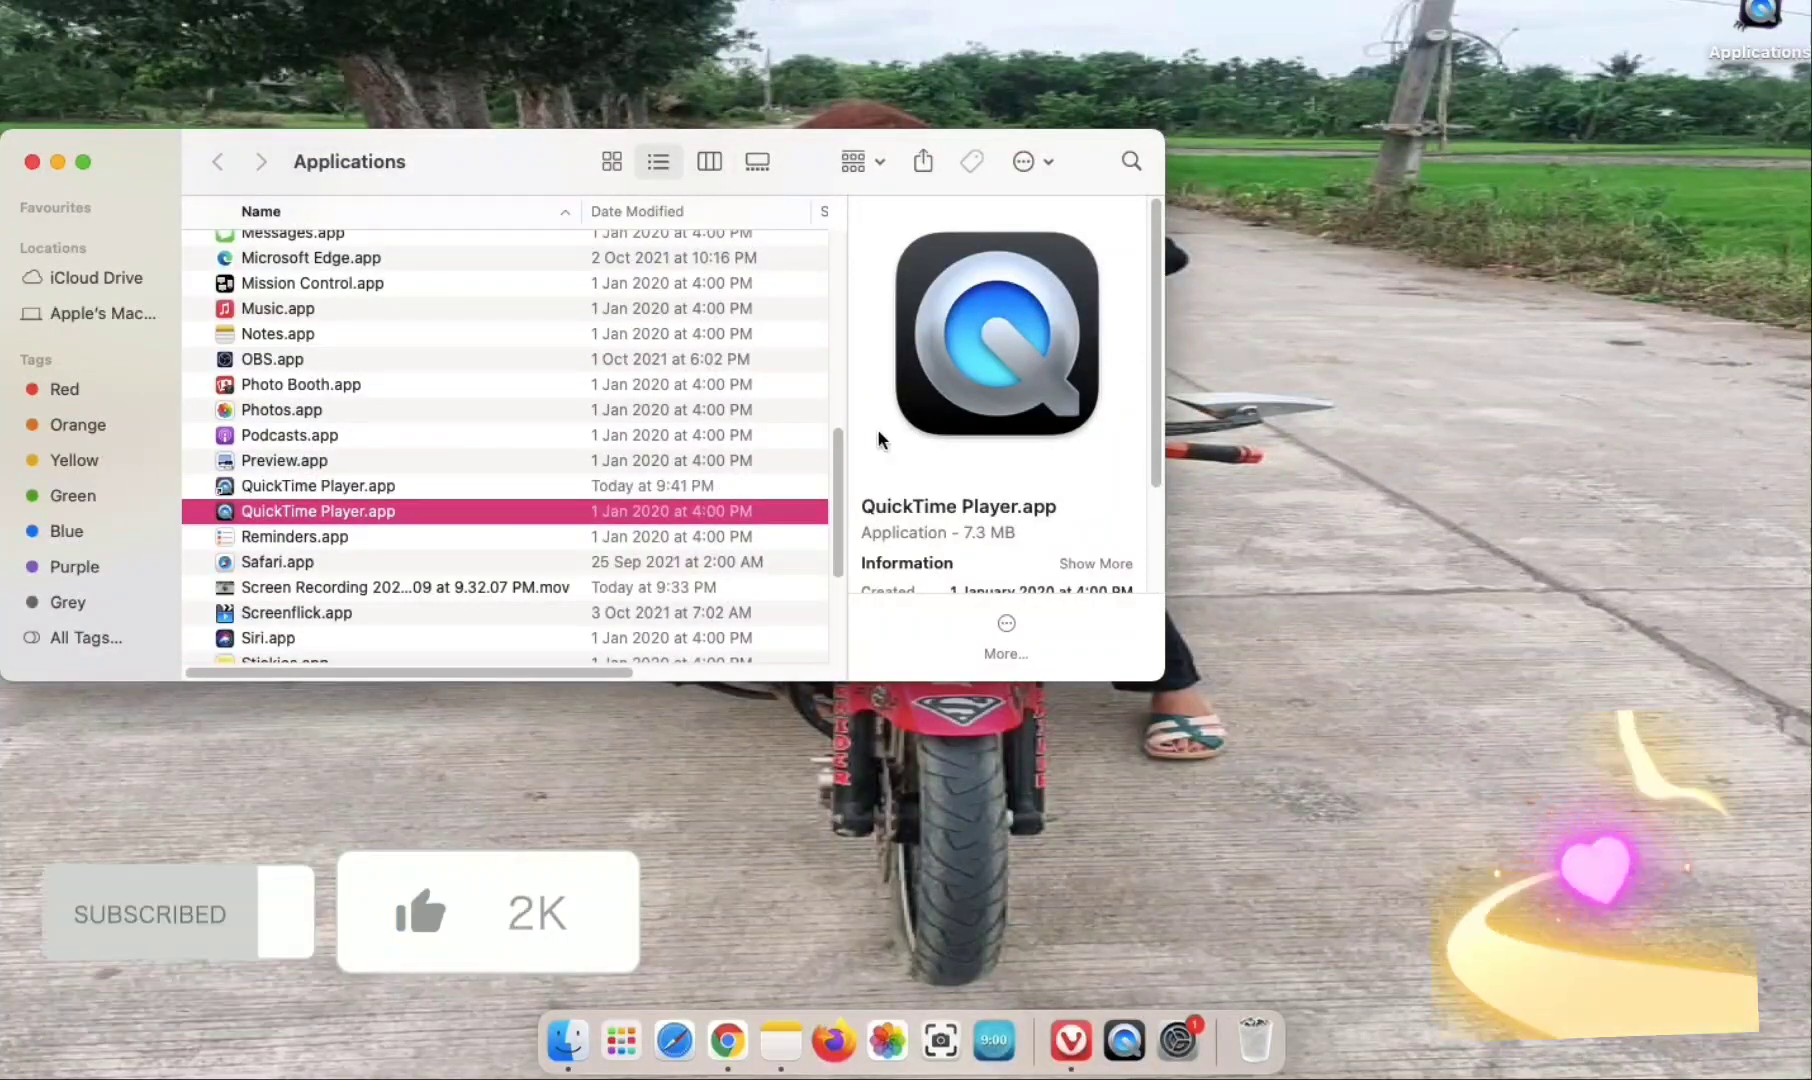
drag(912, 361, 1324, 360)
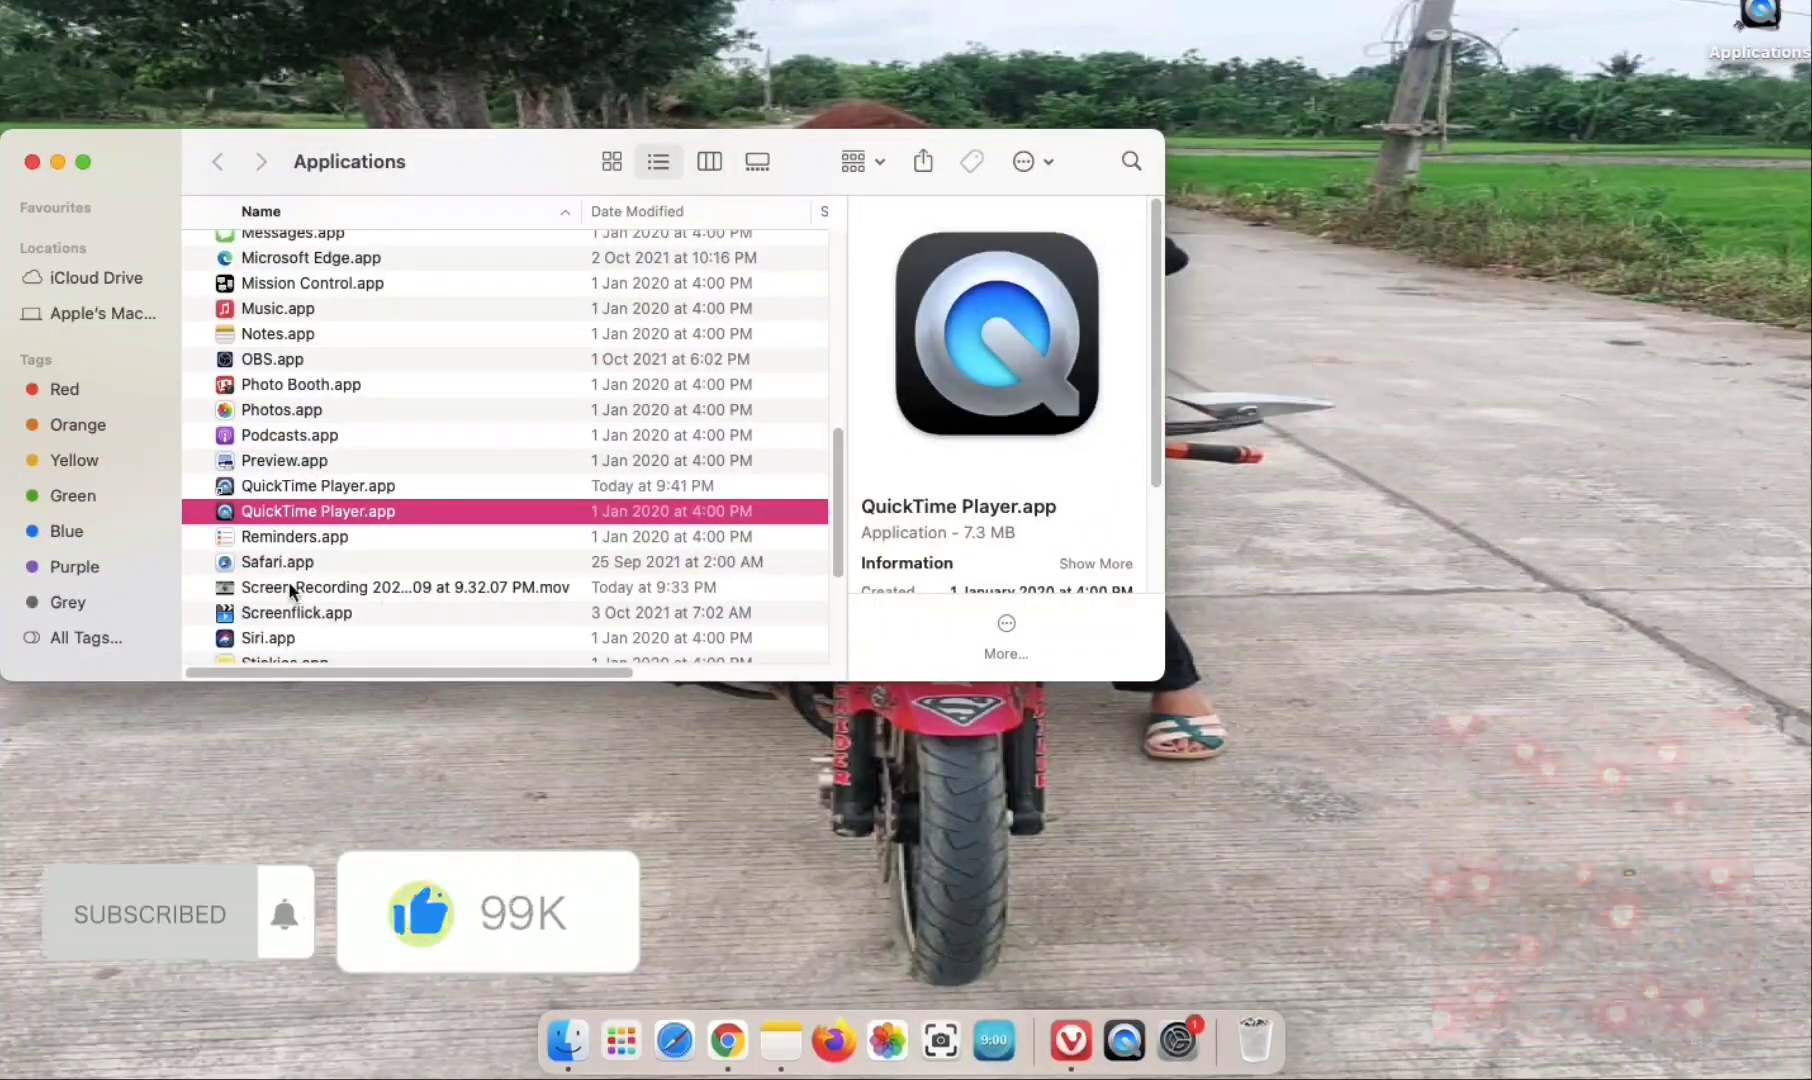
Add desktop aliases of Reminders.app and Safari.app from the Applications folder.
click(297, 544)
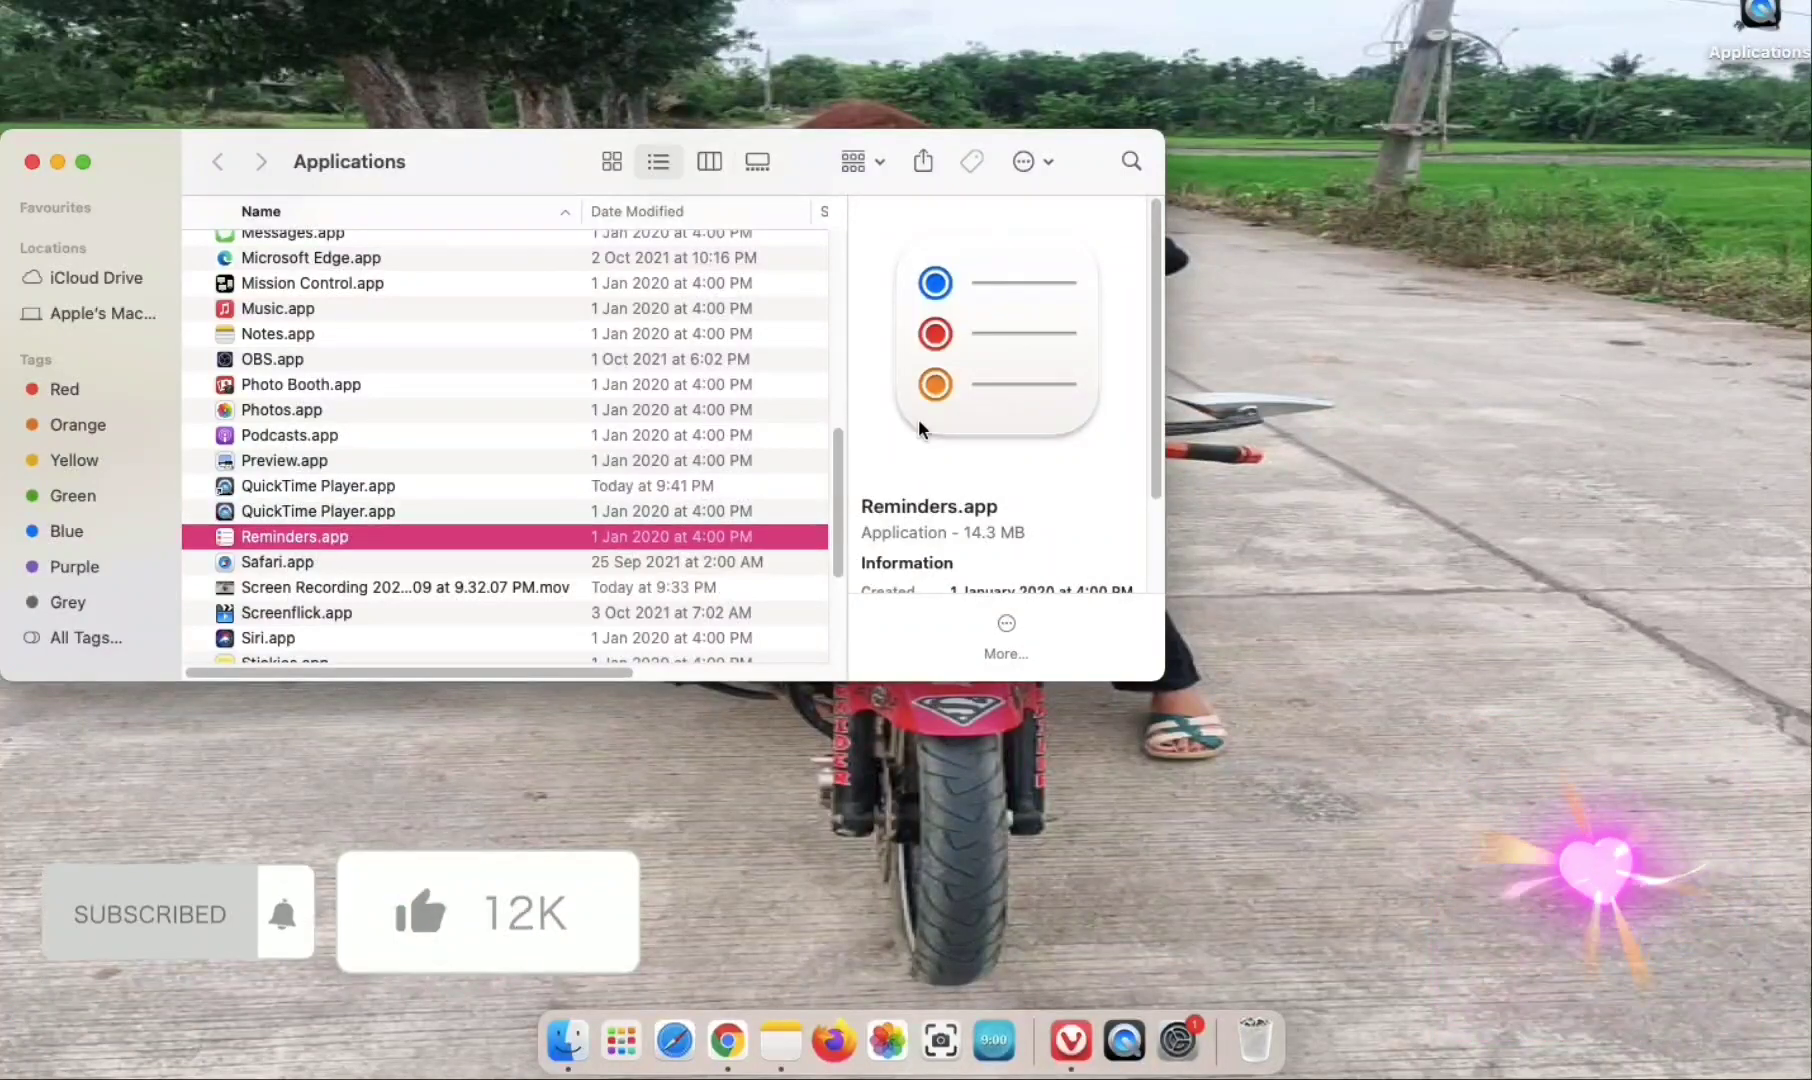
drag(917, 418, 1297, 337)
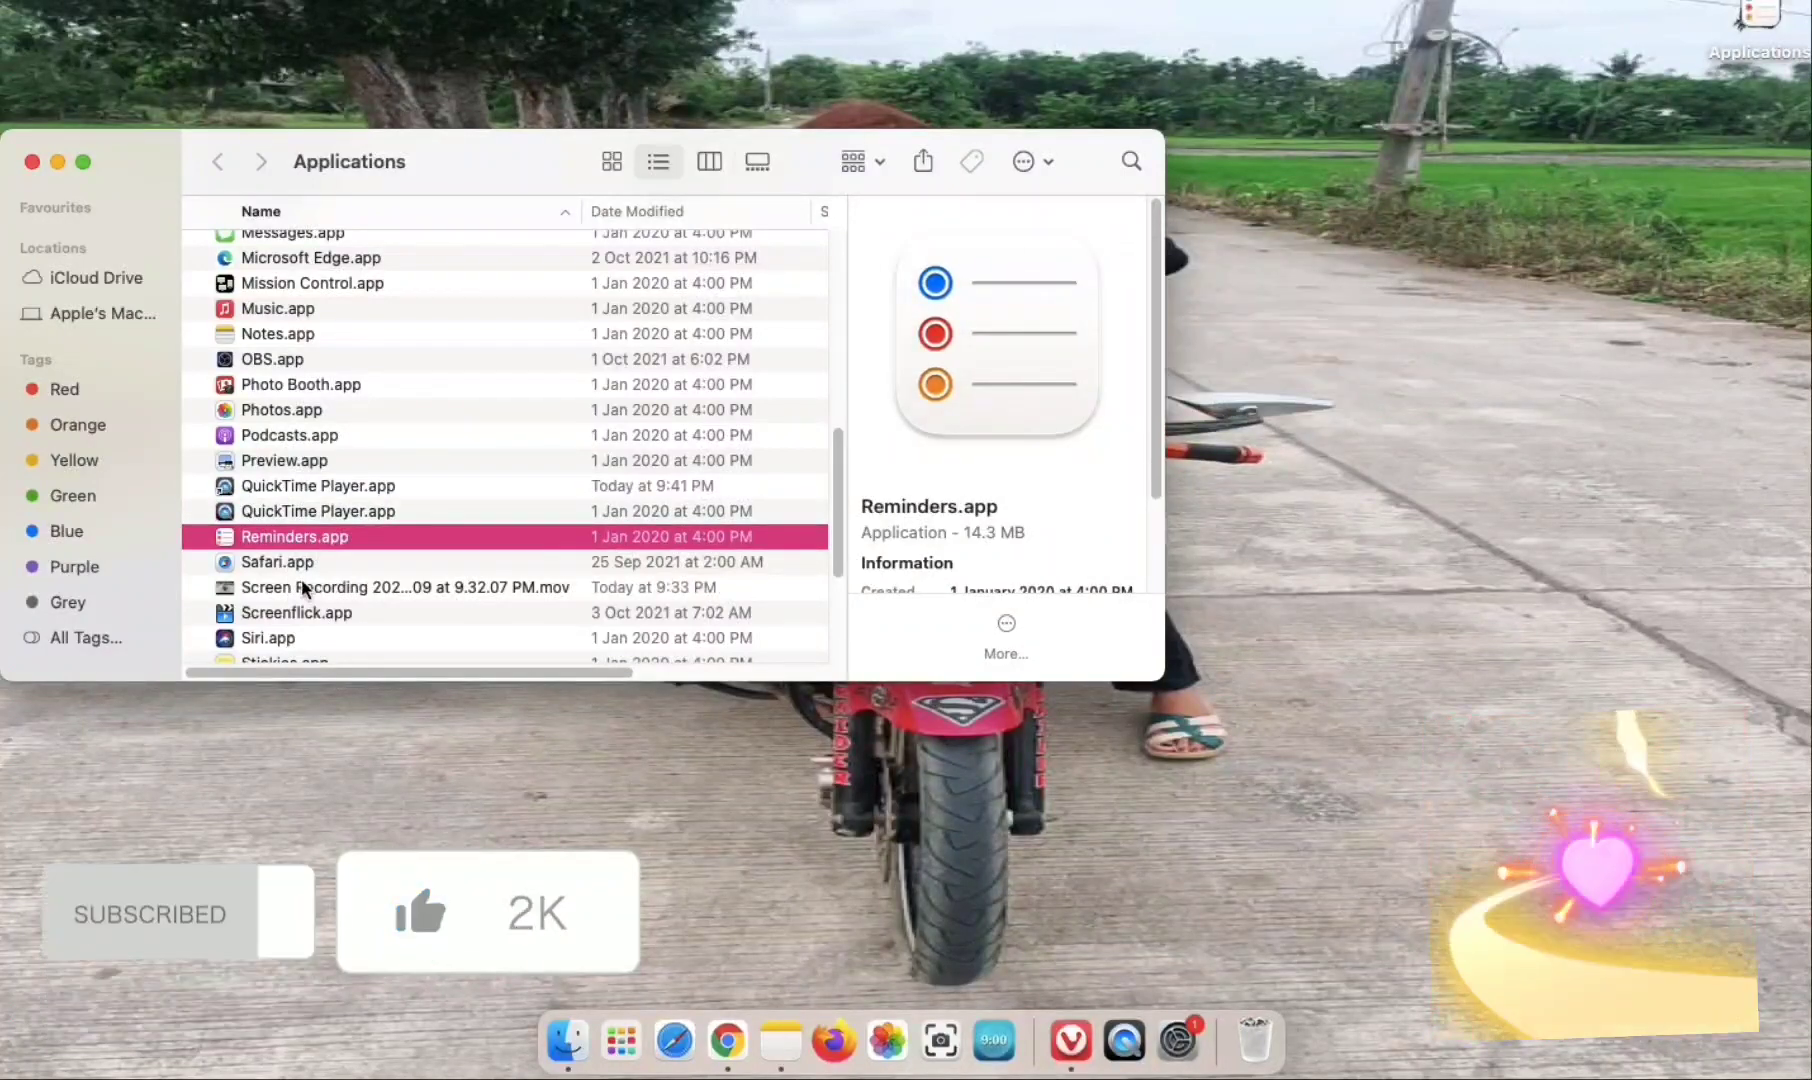
click(309, 562)
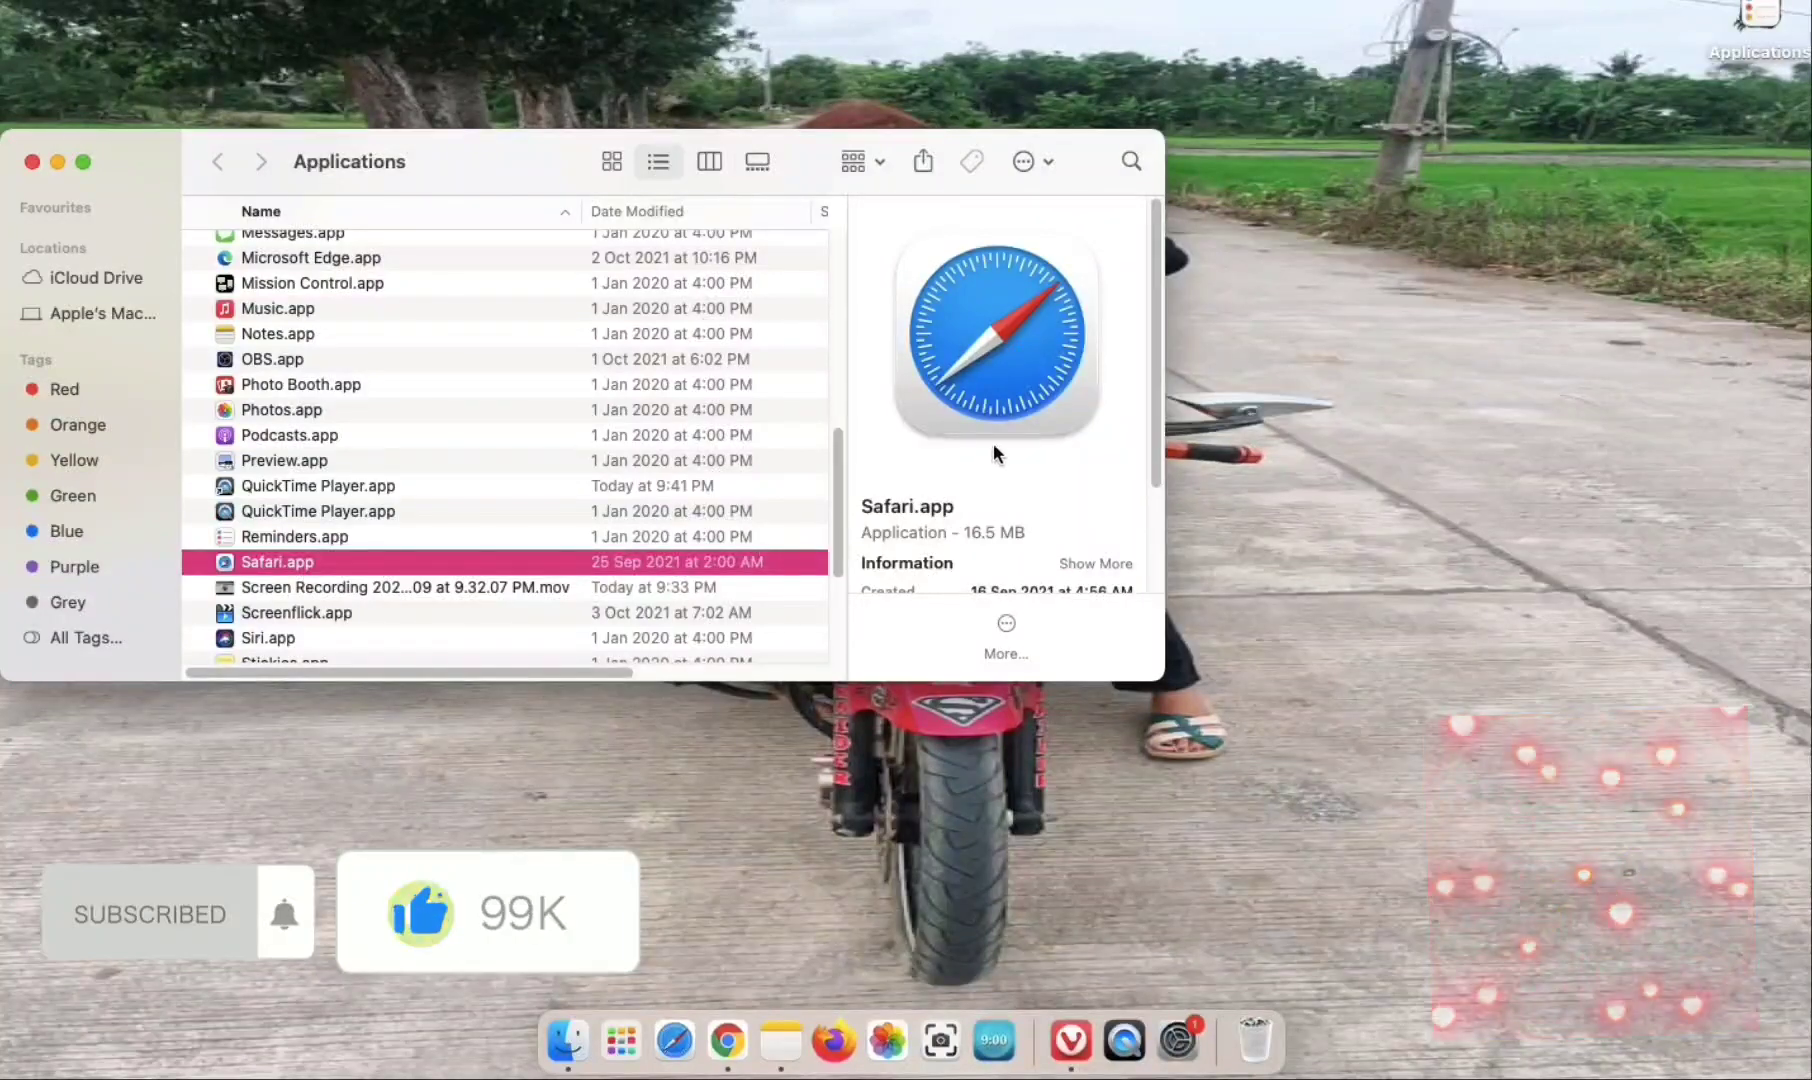
drag(1020, 380, 1476, 360)
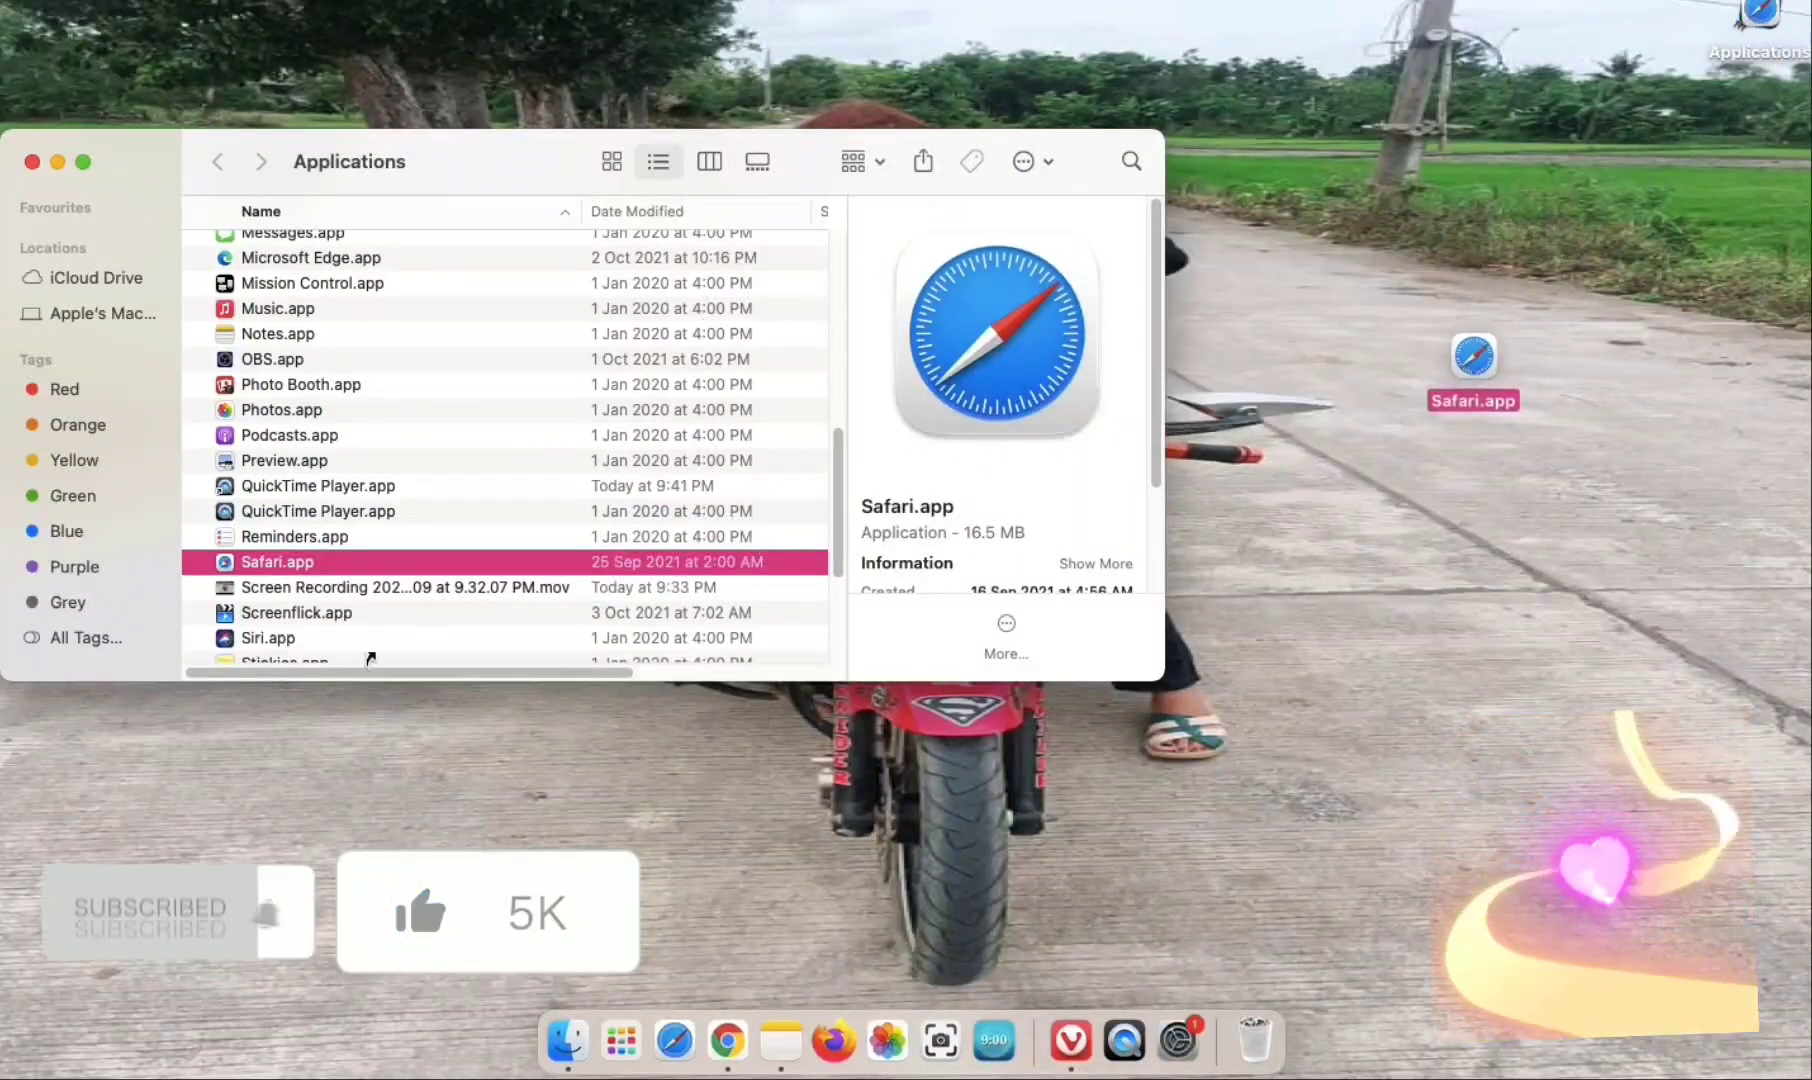
Put the screen recording 2021-10-09 at 9.32.07 PM.mov and a Screenflick.app alias from the Applications folder onto the desktop.
click(297, 590)
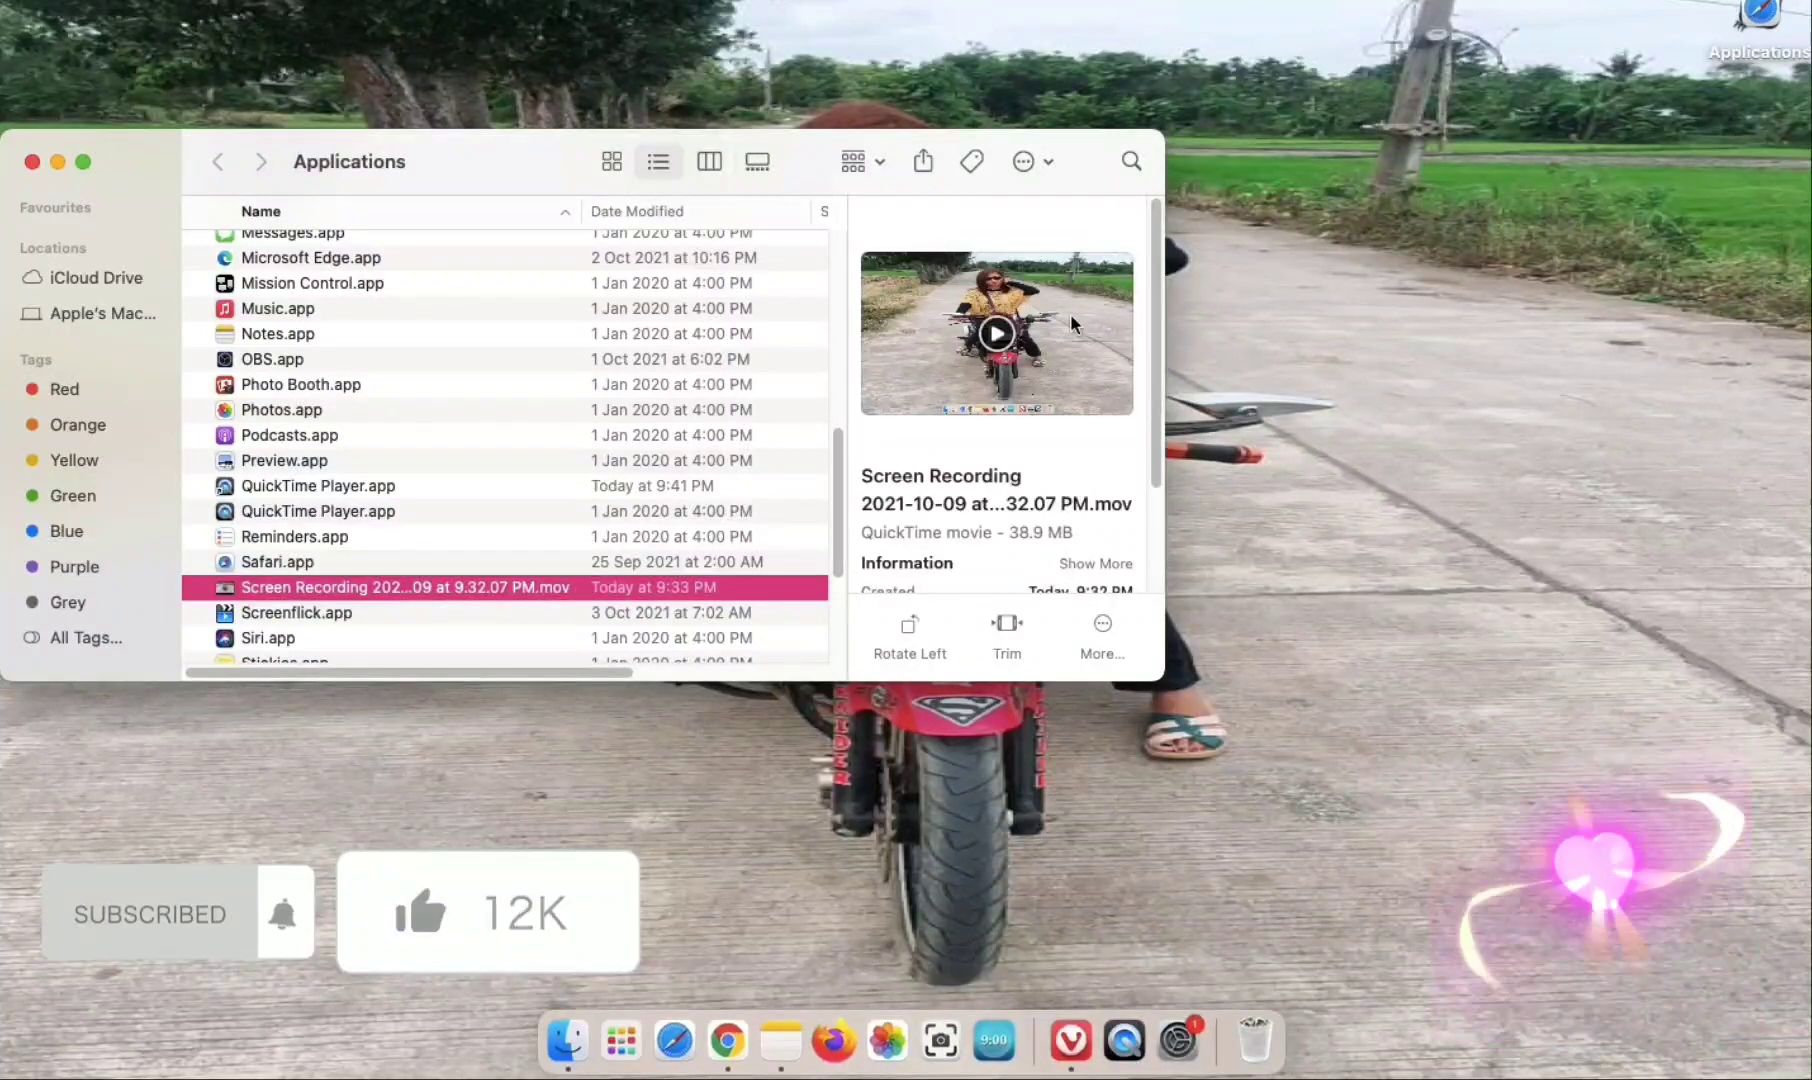
drag(1075, 328, 1510, 210)
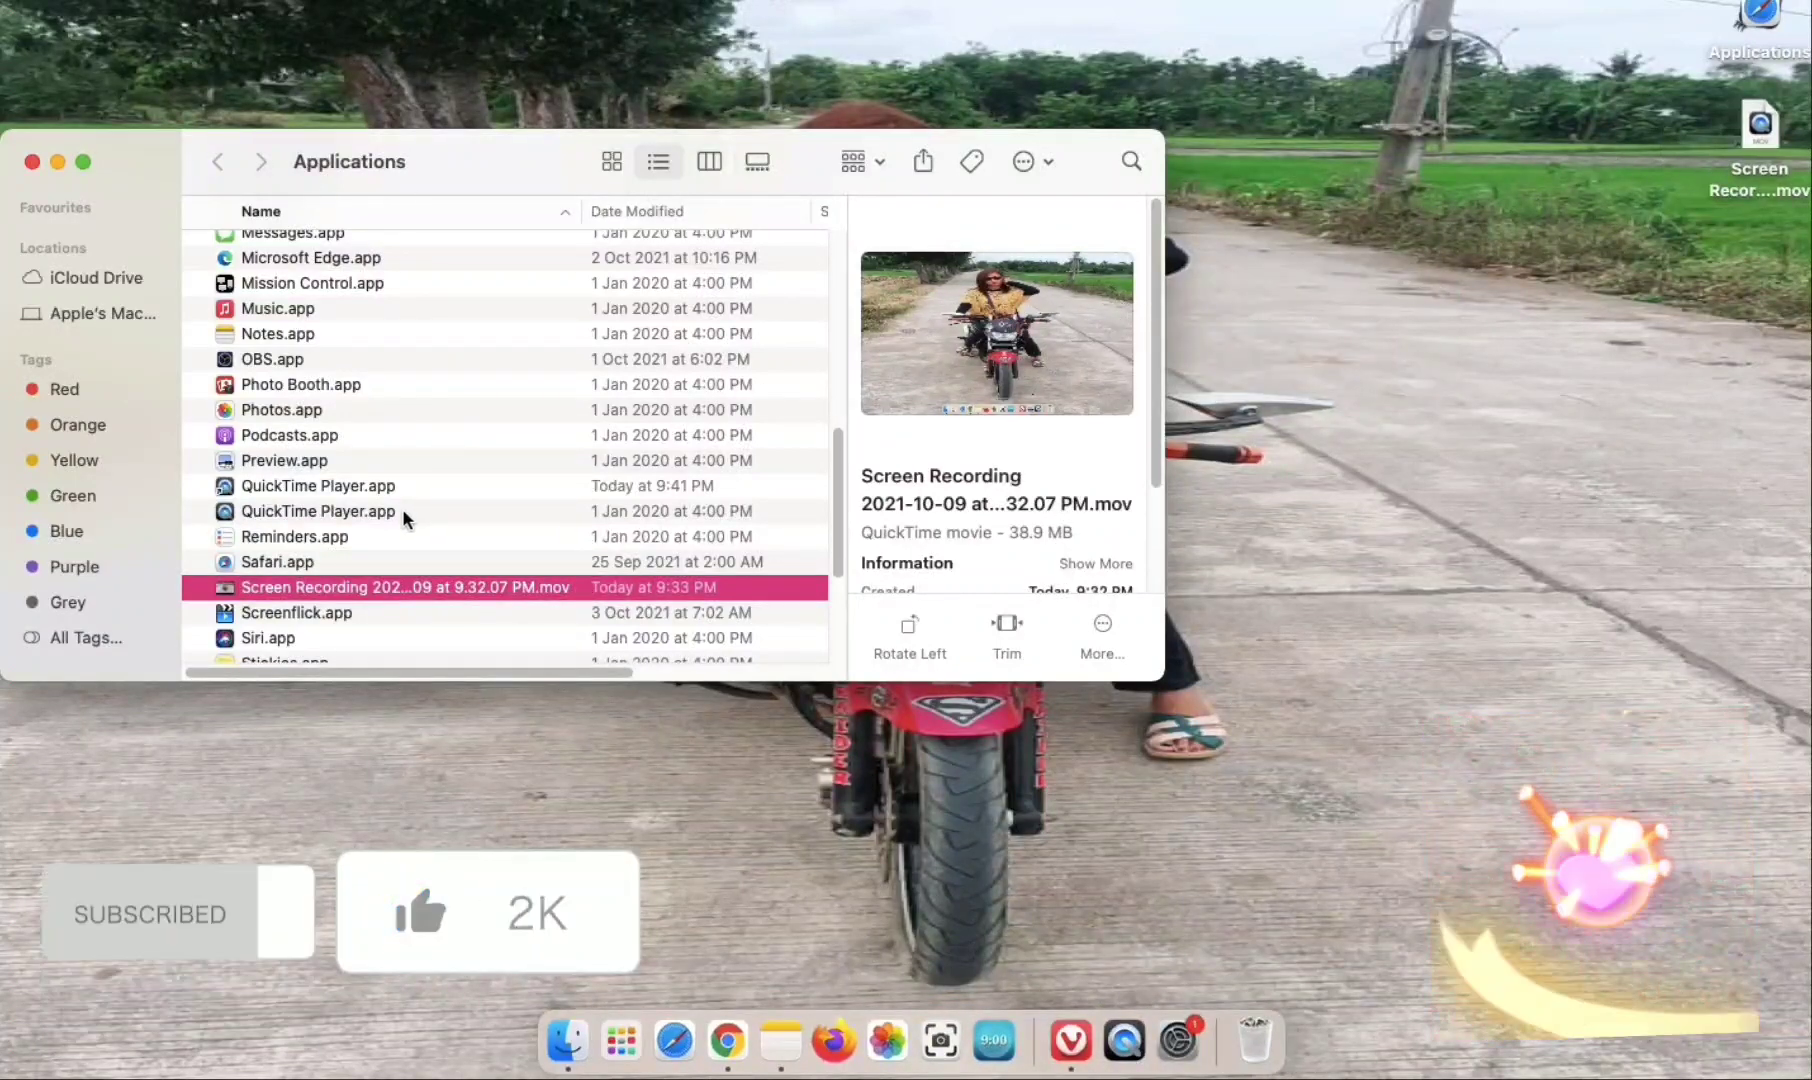
click(300, 616)
drag(970, 375, 1370, 375)
Add desktop aliases of TextEdit.app and System Preferences.app from the Applications folder.
scroll(433, 632, down, 3)
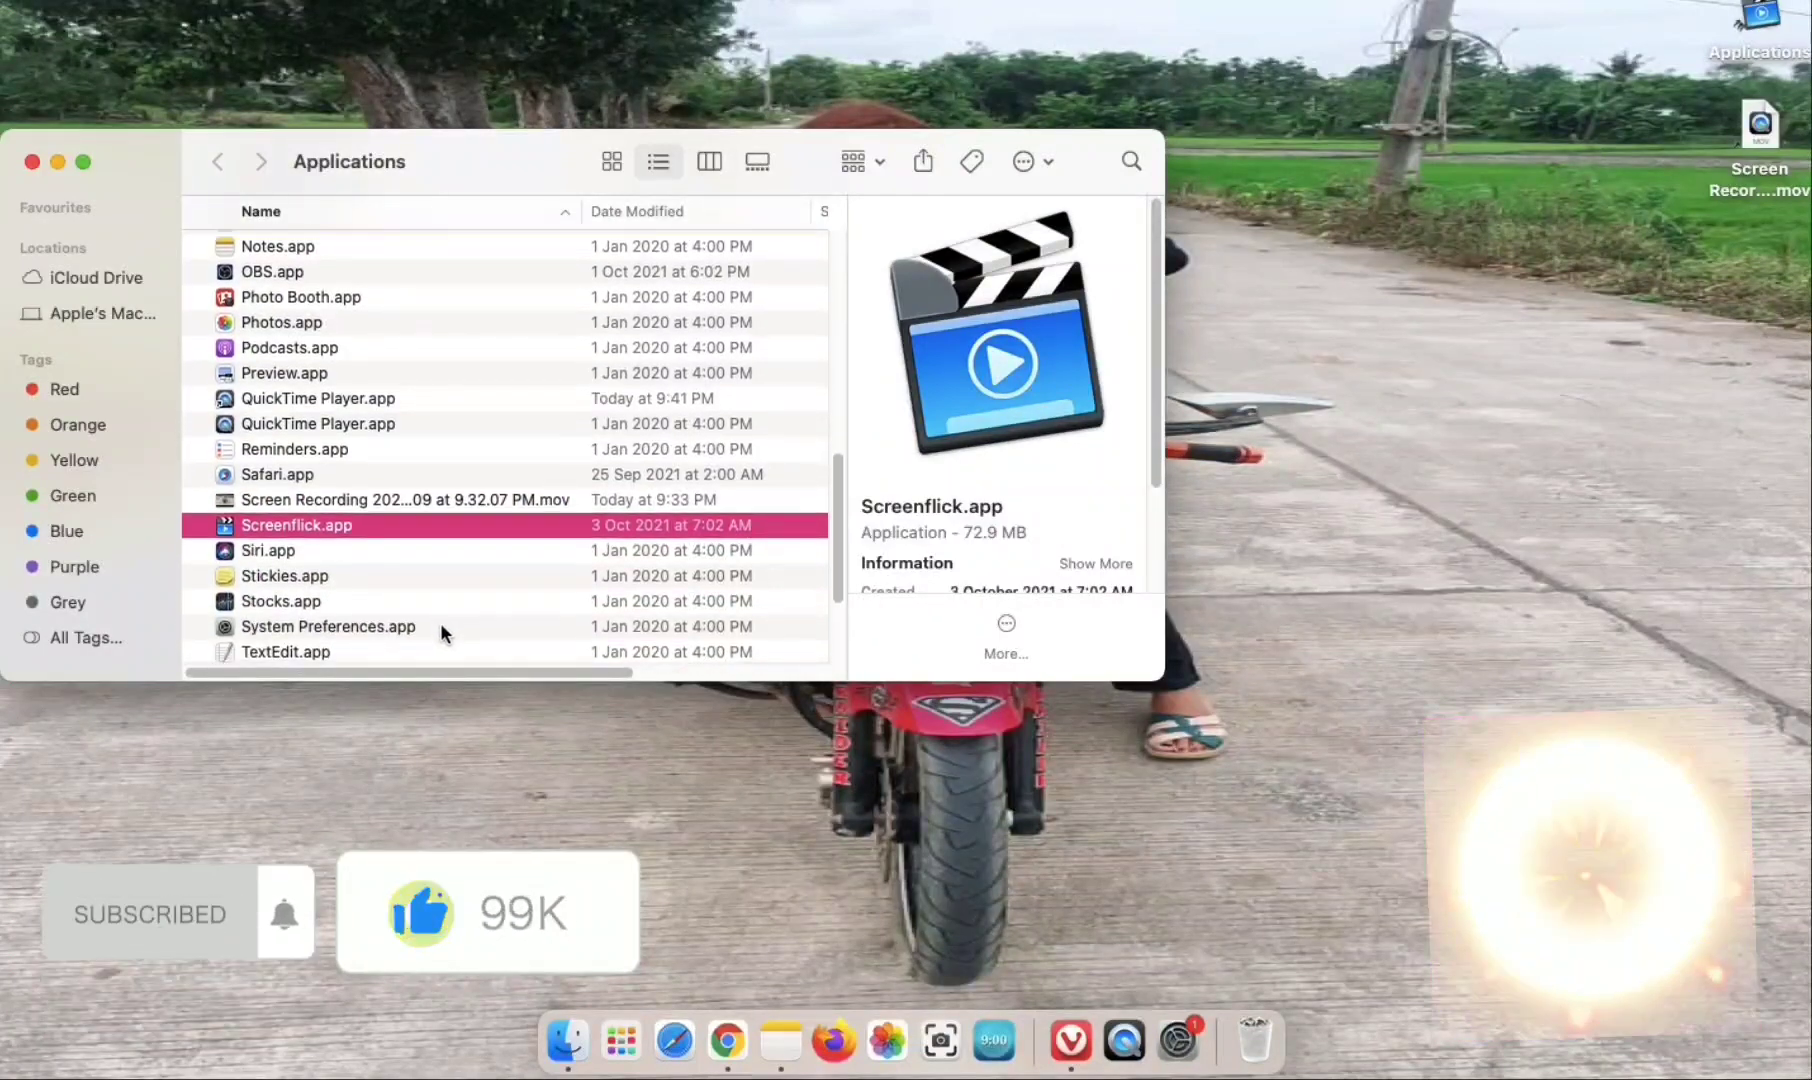
scroll(440, 625, down, 2)
scroll(441, 630, down, 1)
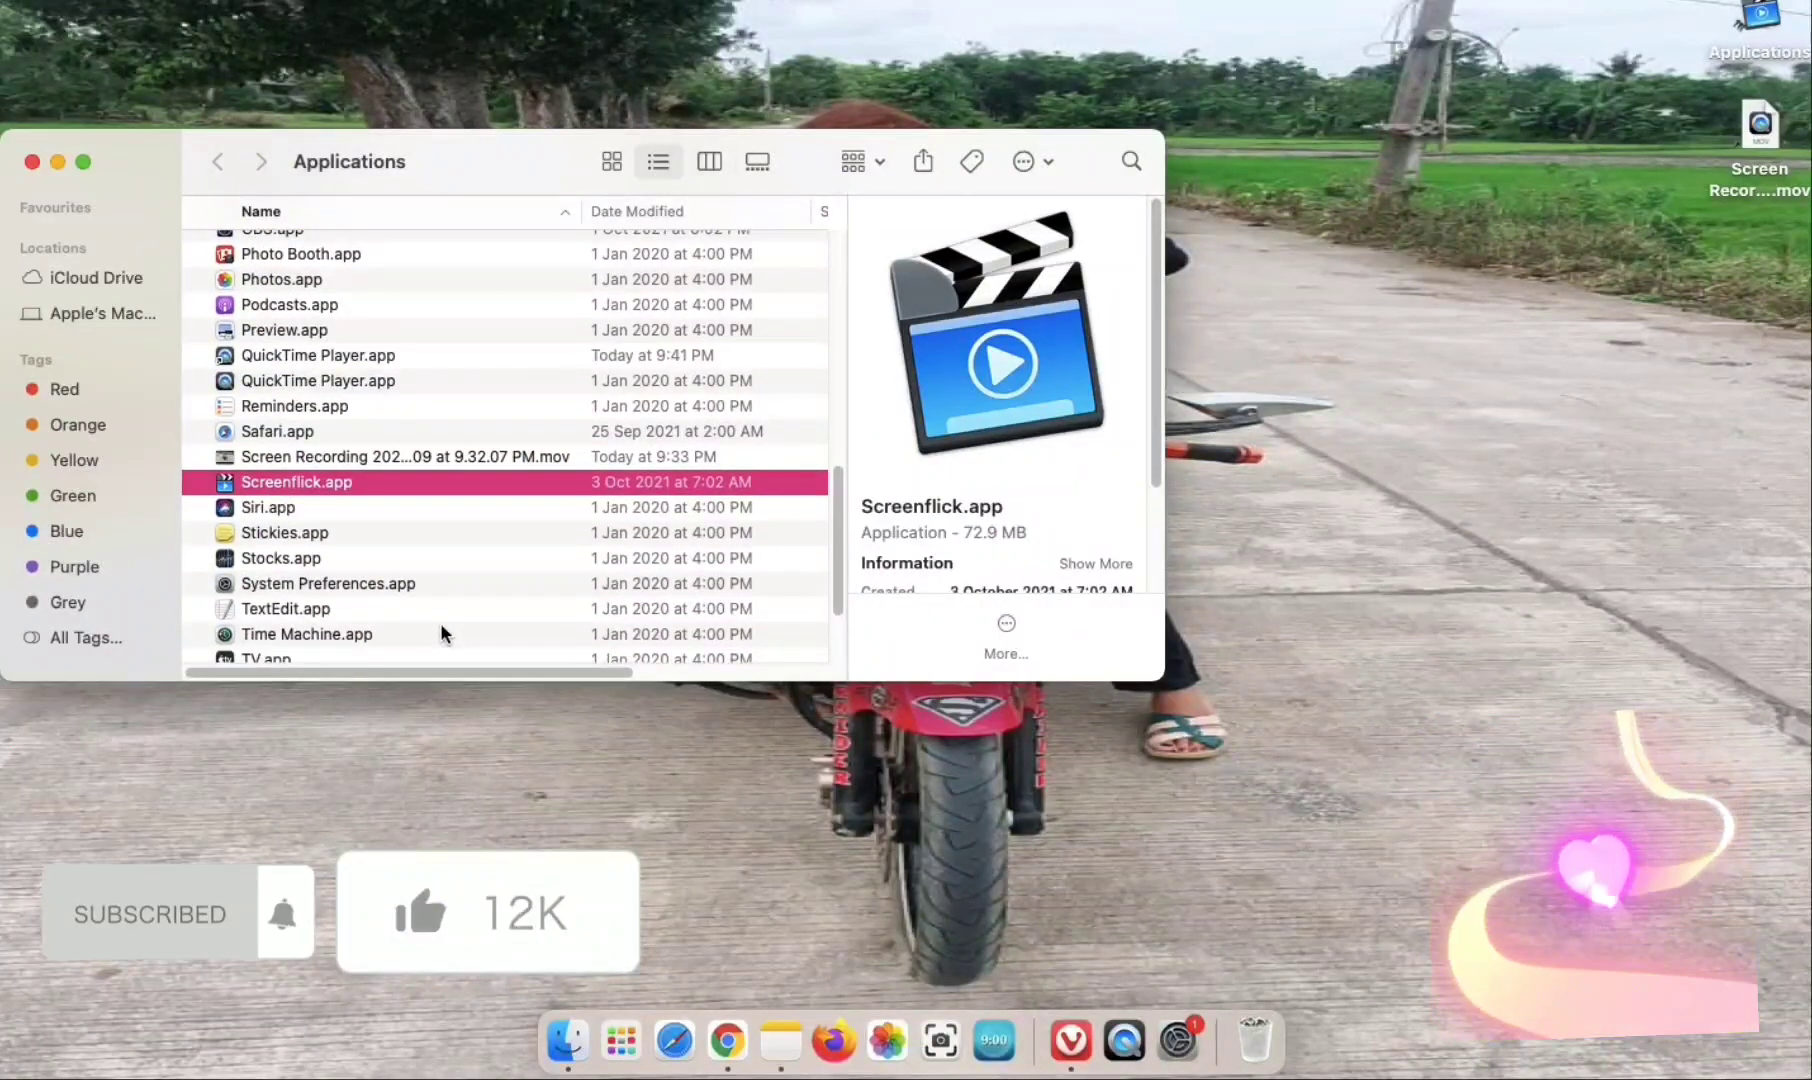
click(371, 602)
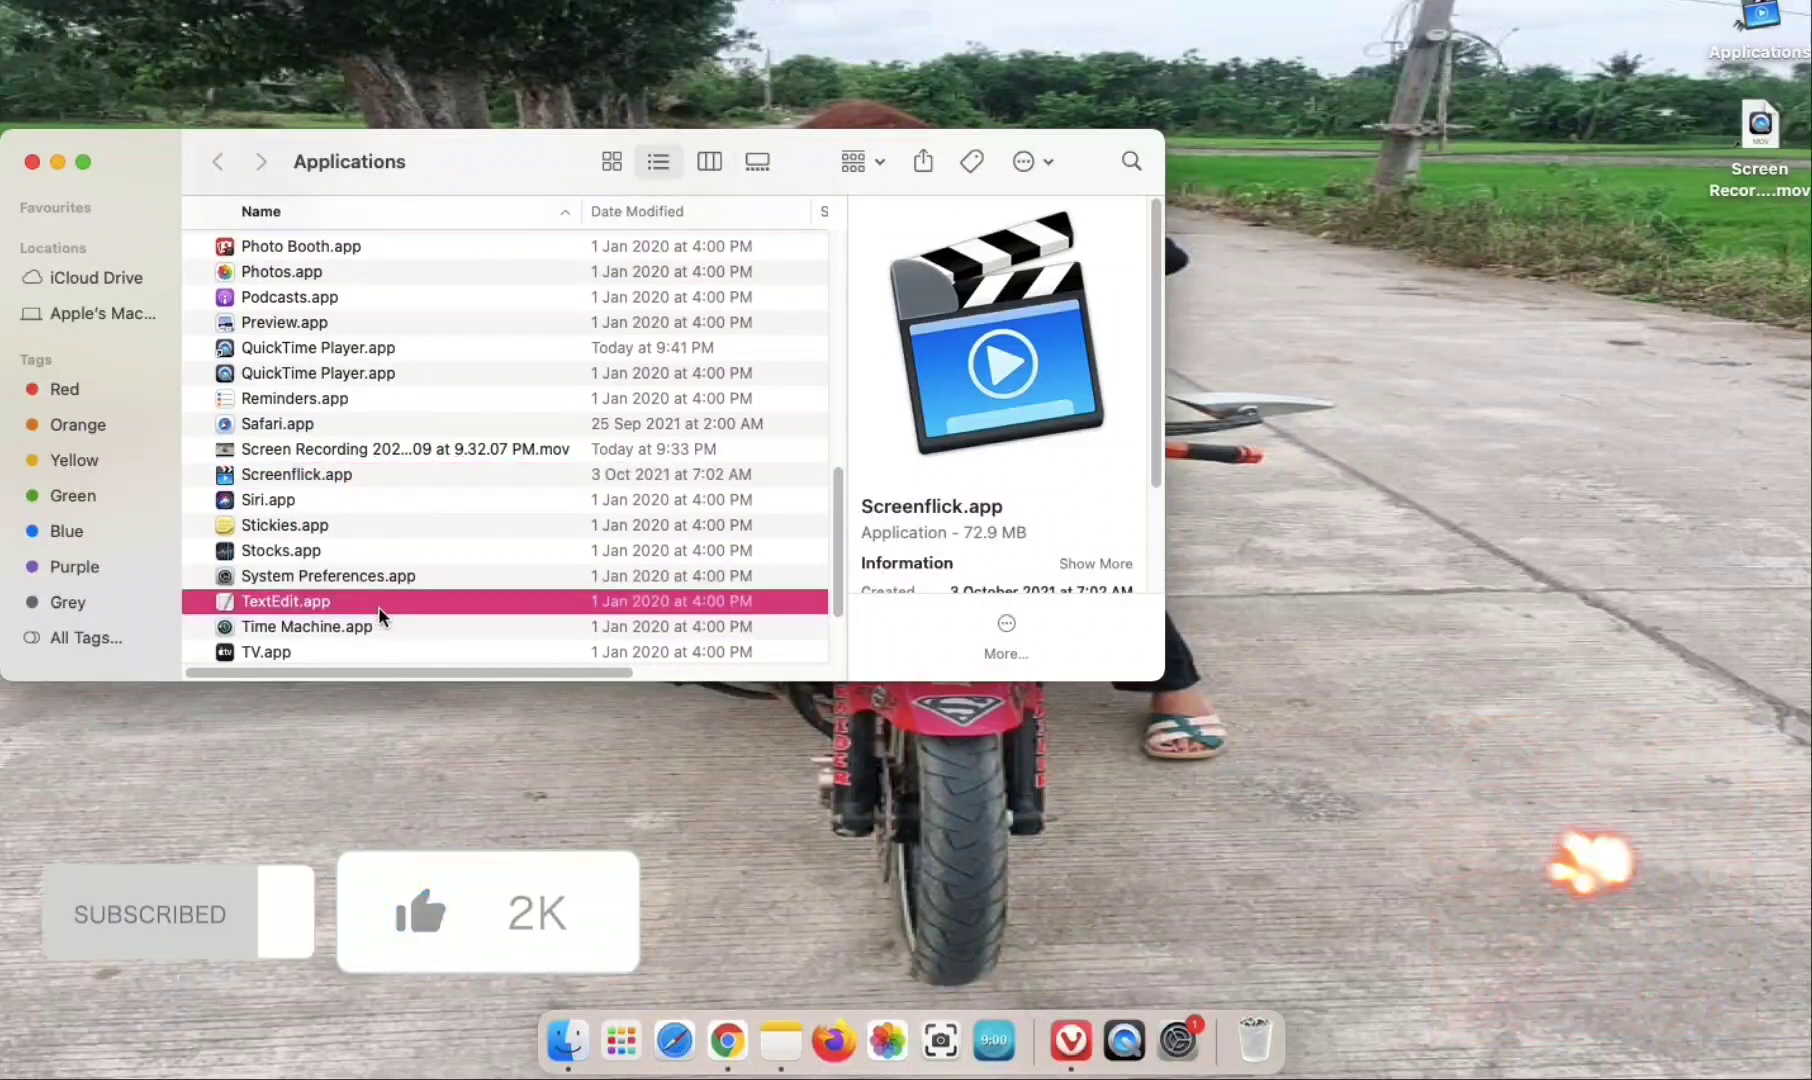
drag(936, 389, 1345, 425)
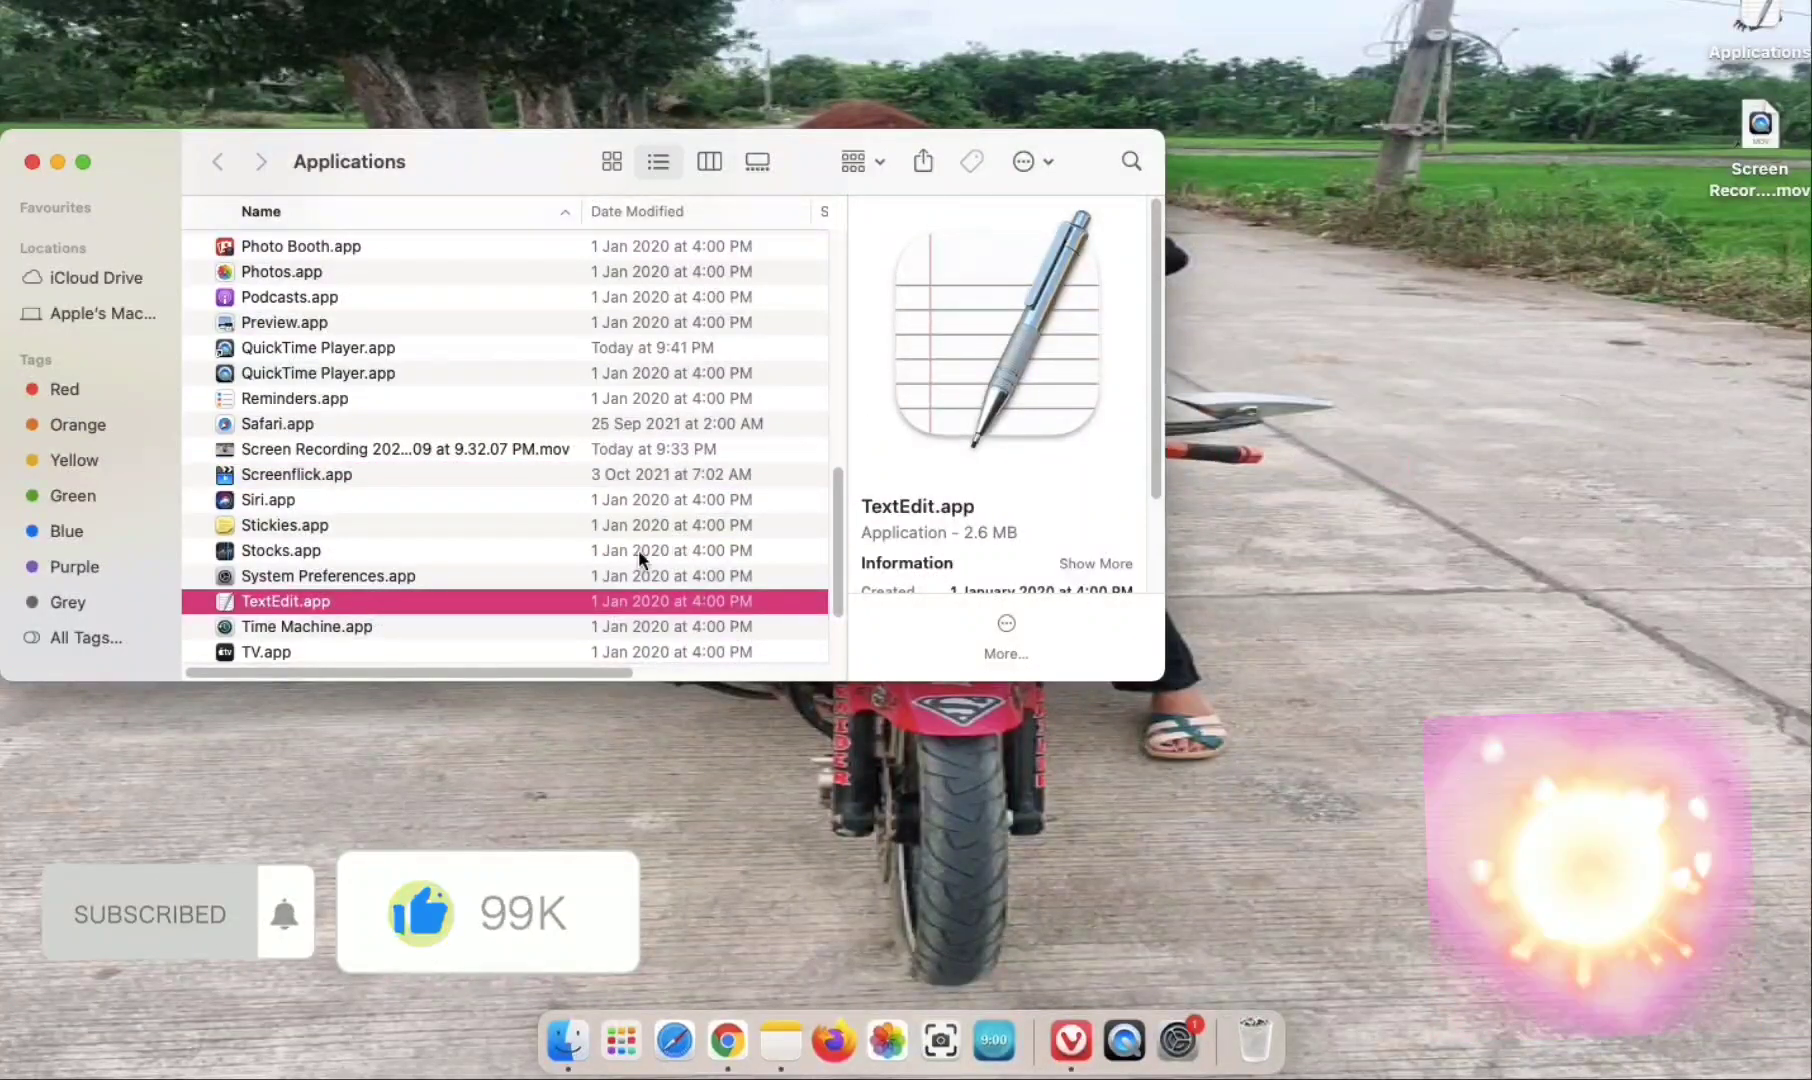
click(436, 578)
drag(960, 380, 1272, 500)
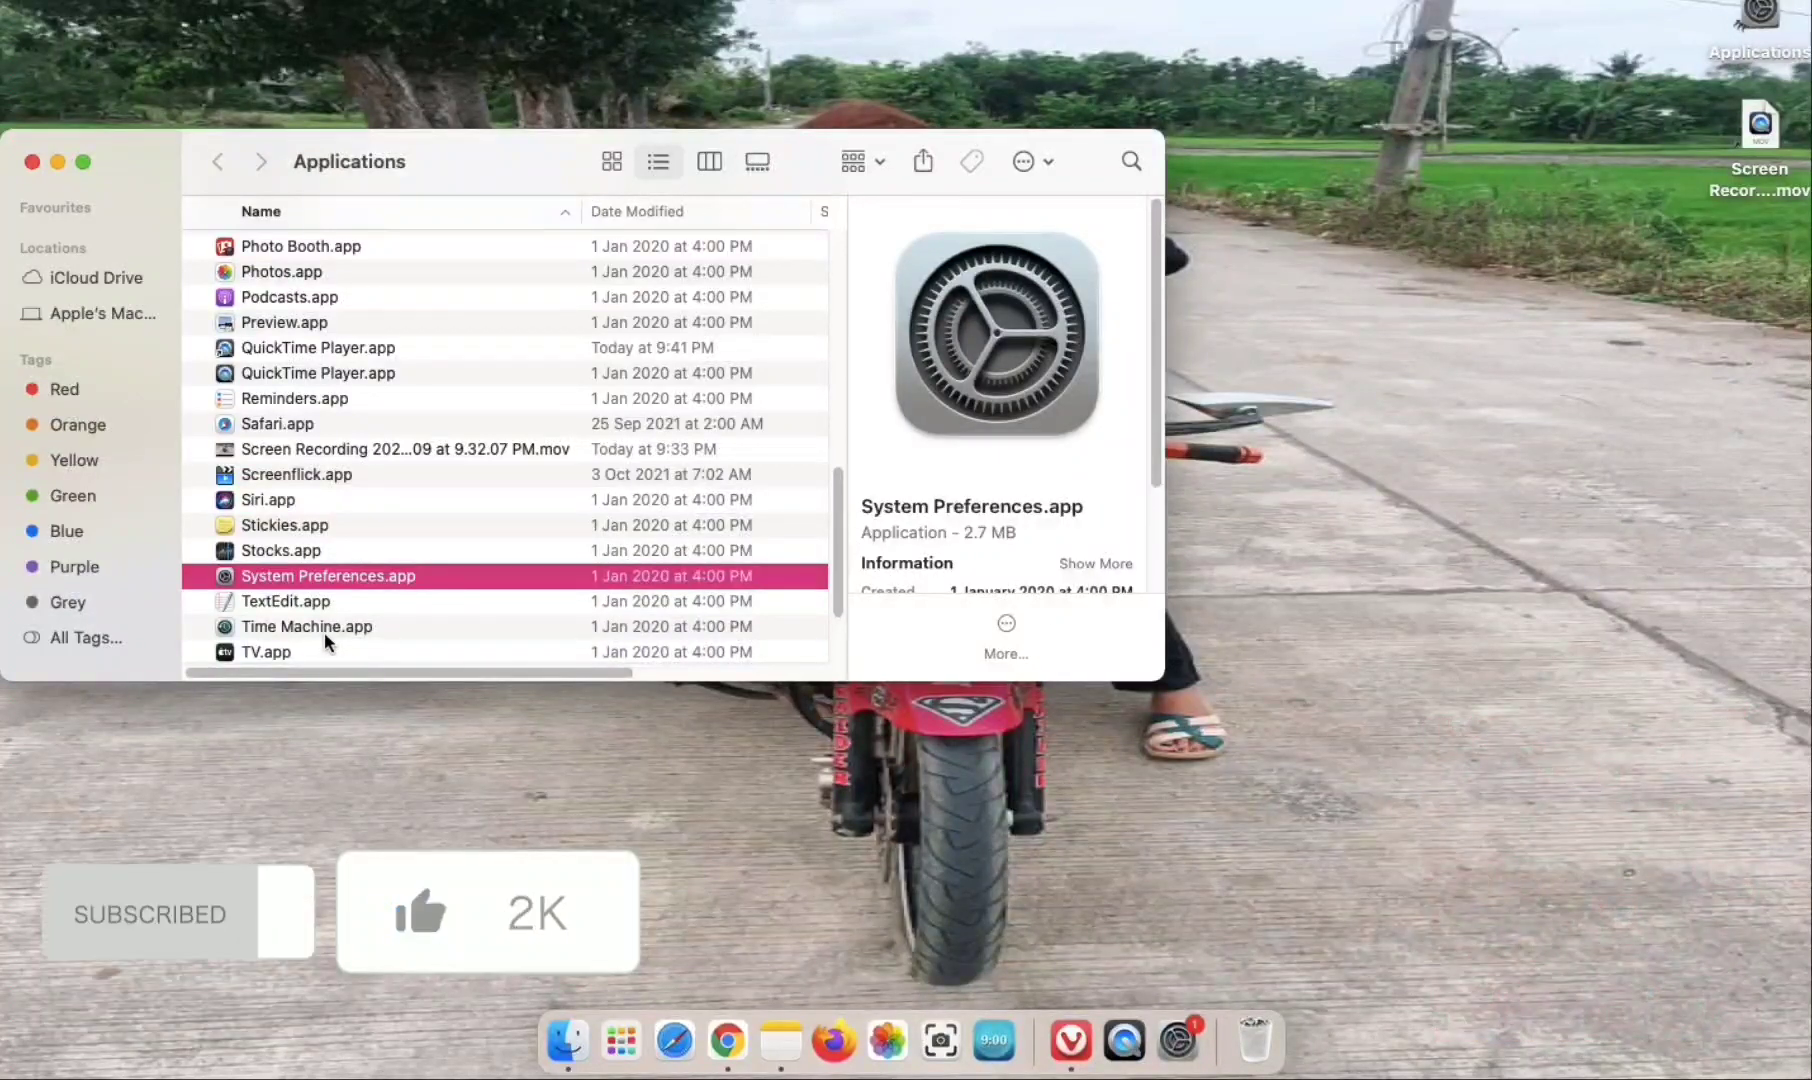
Add desktop aliases of VideoPad.app and Vivaldi.app from the Applications folder.
scroll(326, 635, down, 1)
scroll(326, 635, down, 4)
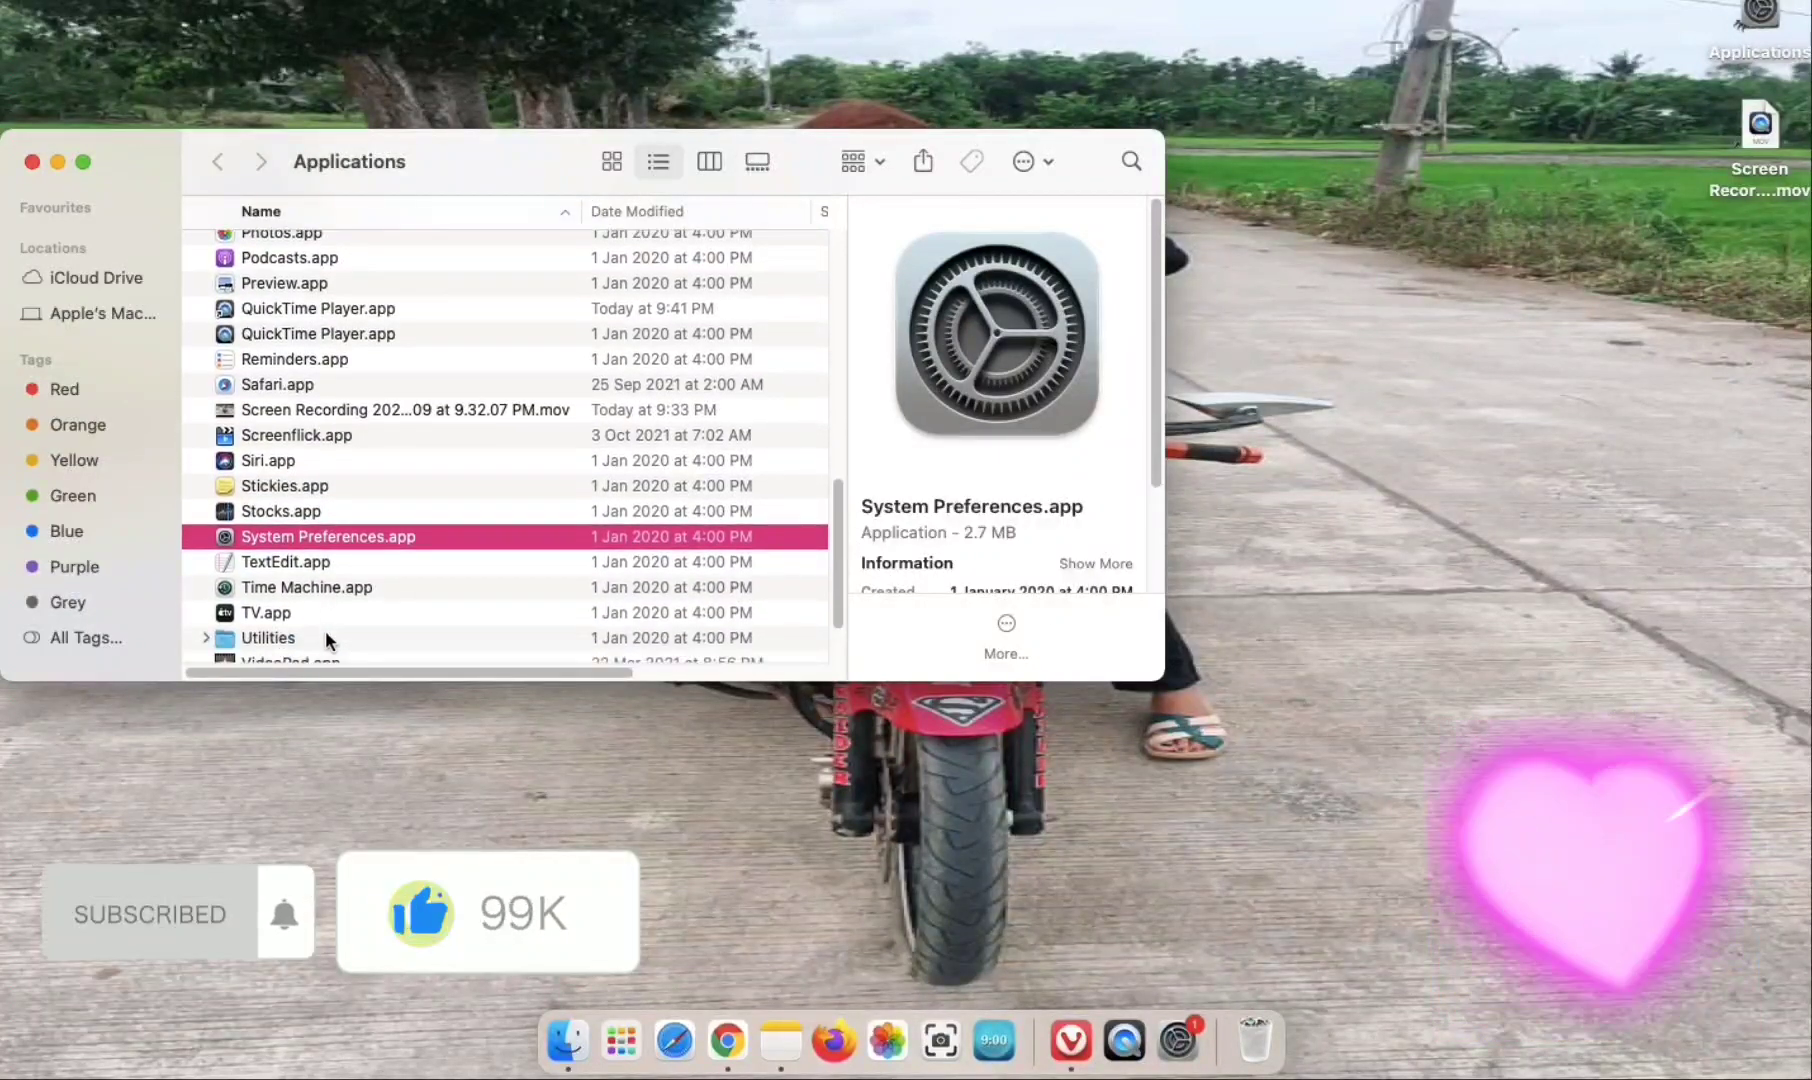
scroll(327, 642, down, 1)
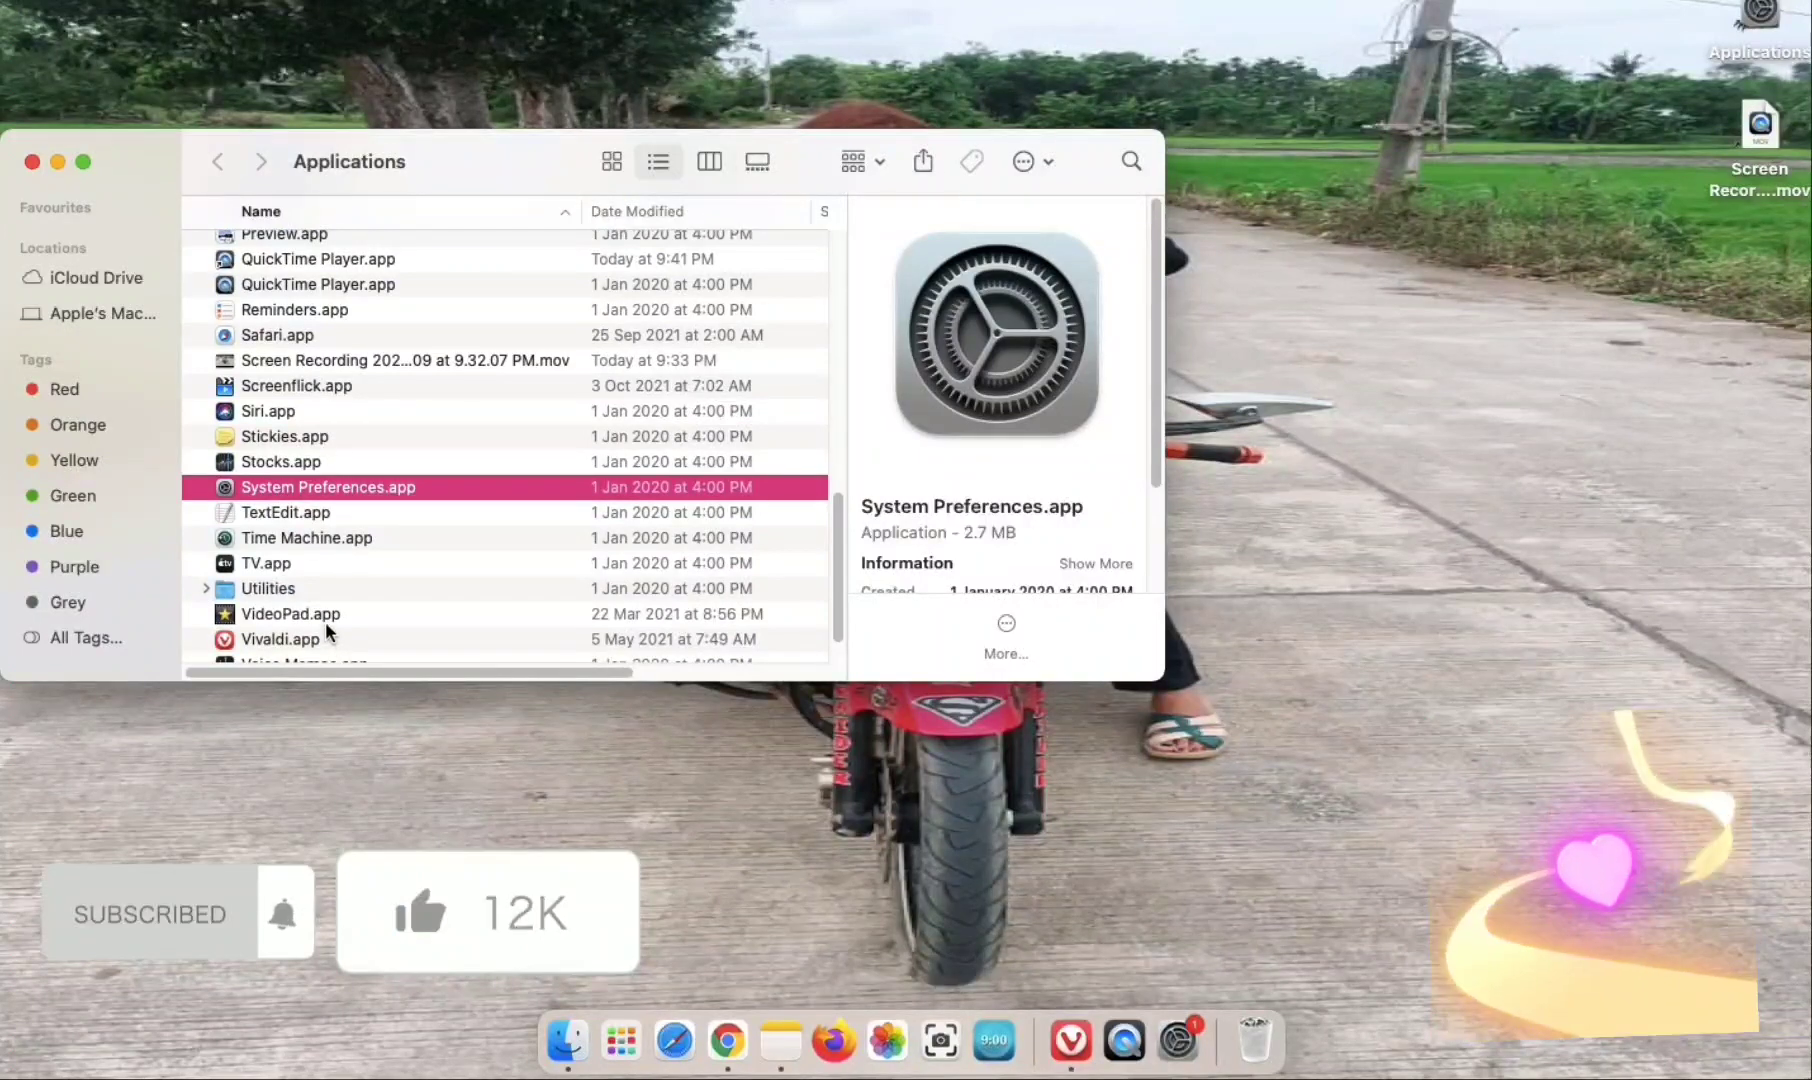
click(328, 613)
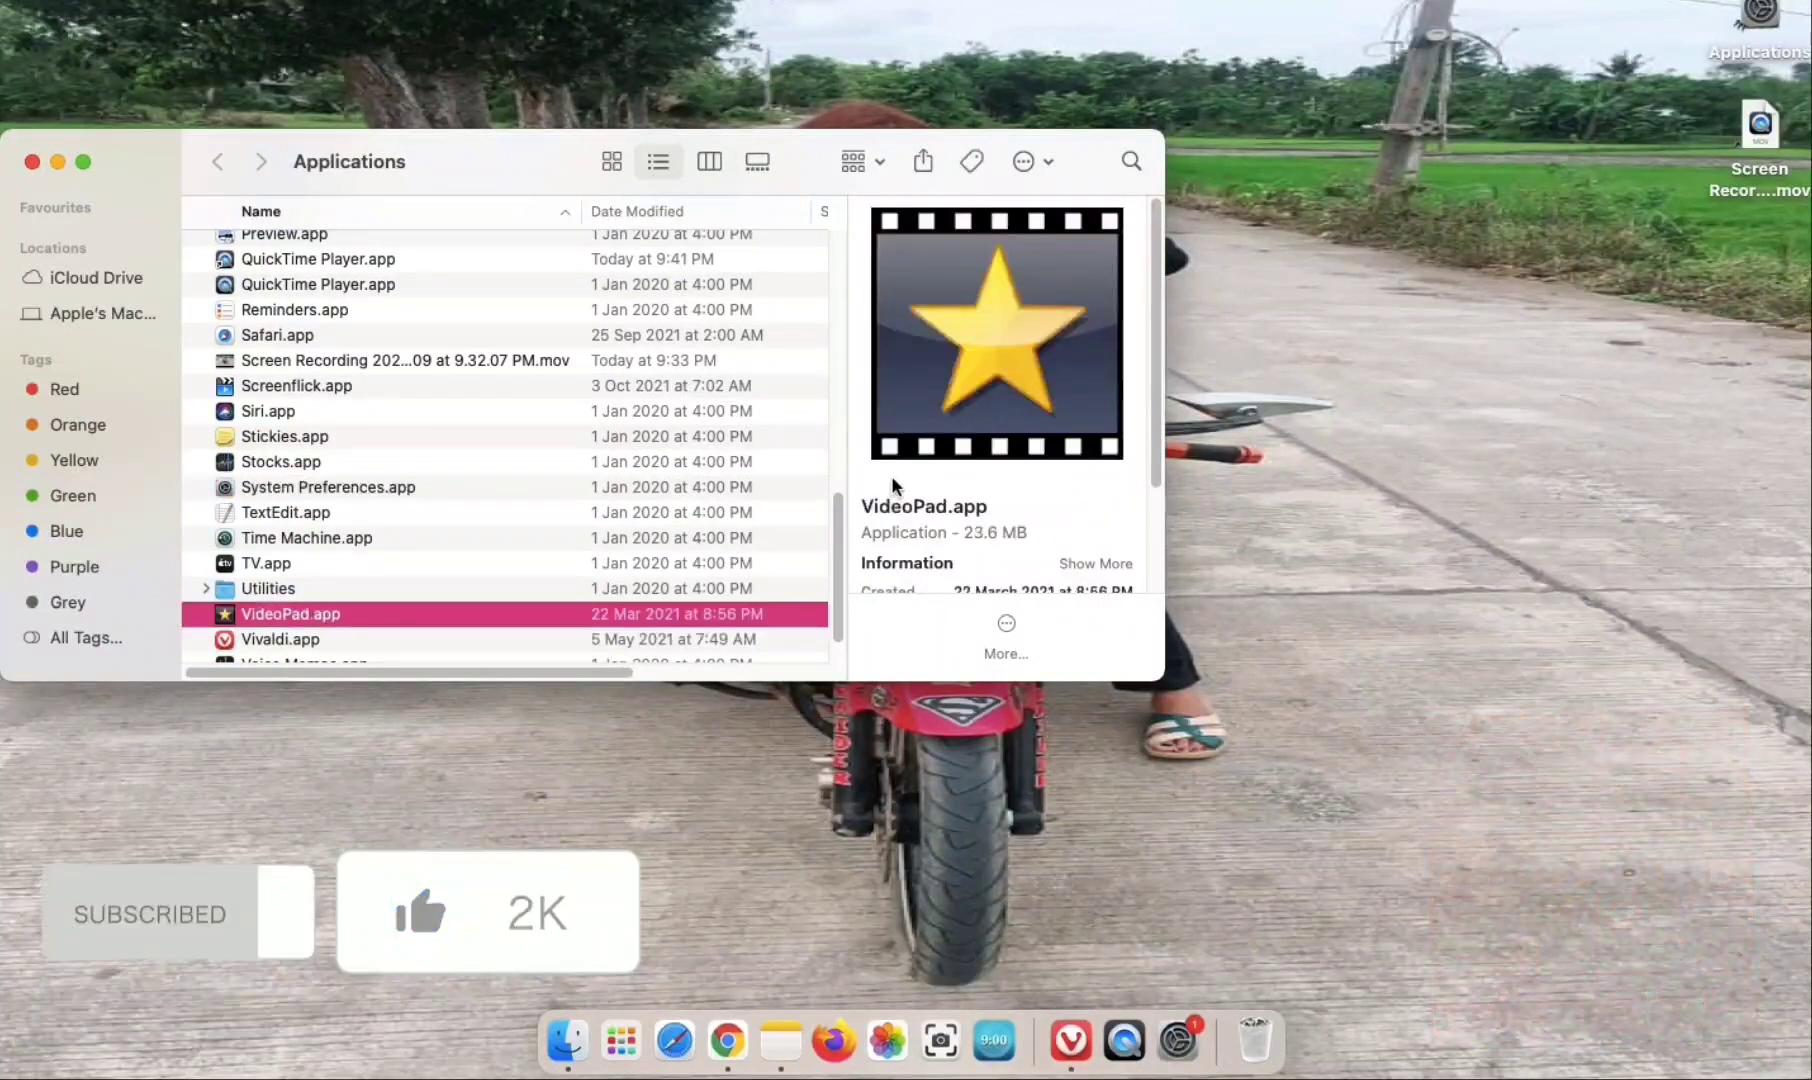
drag(947, 457, 1345, 462)
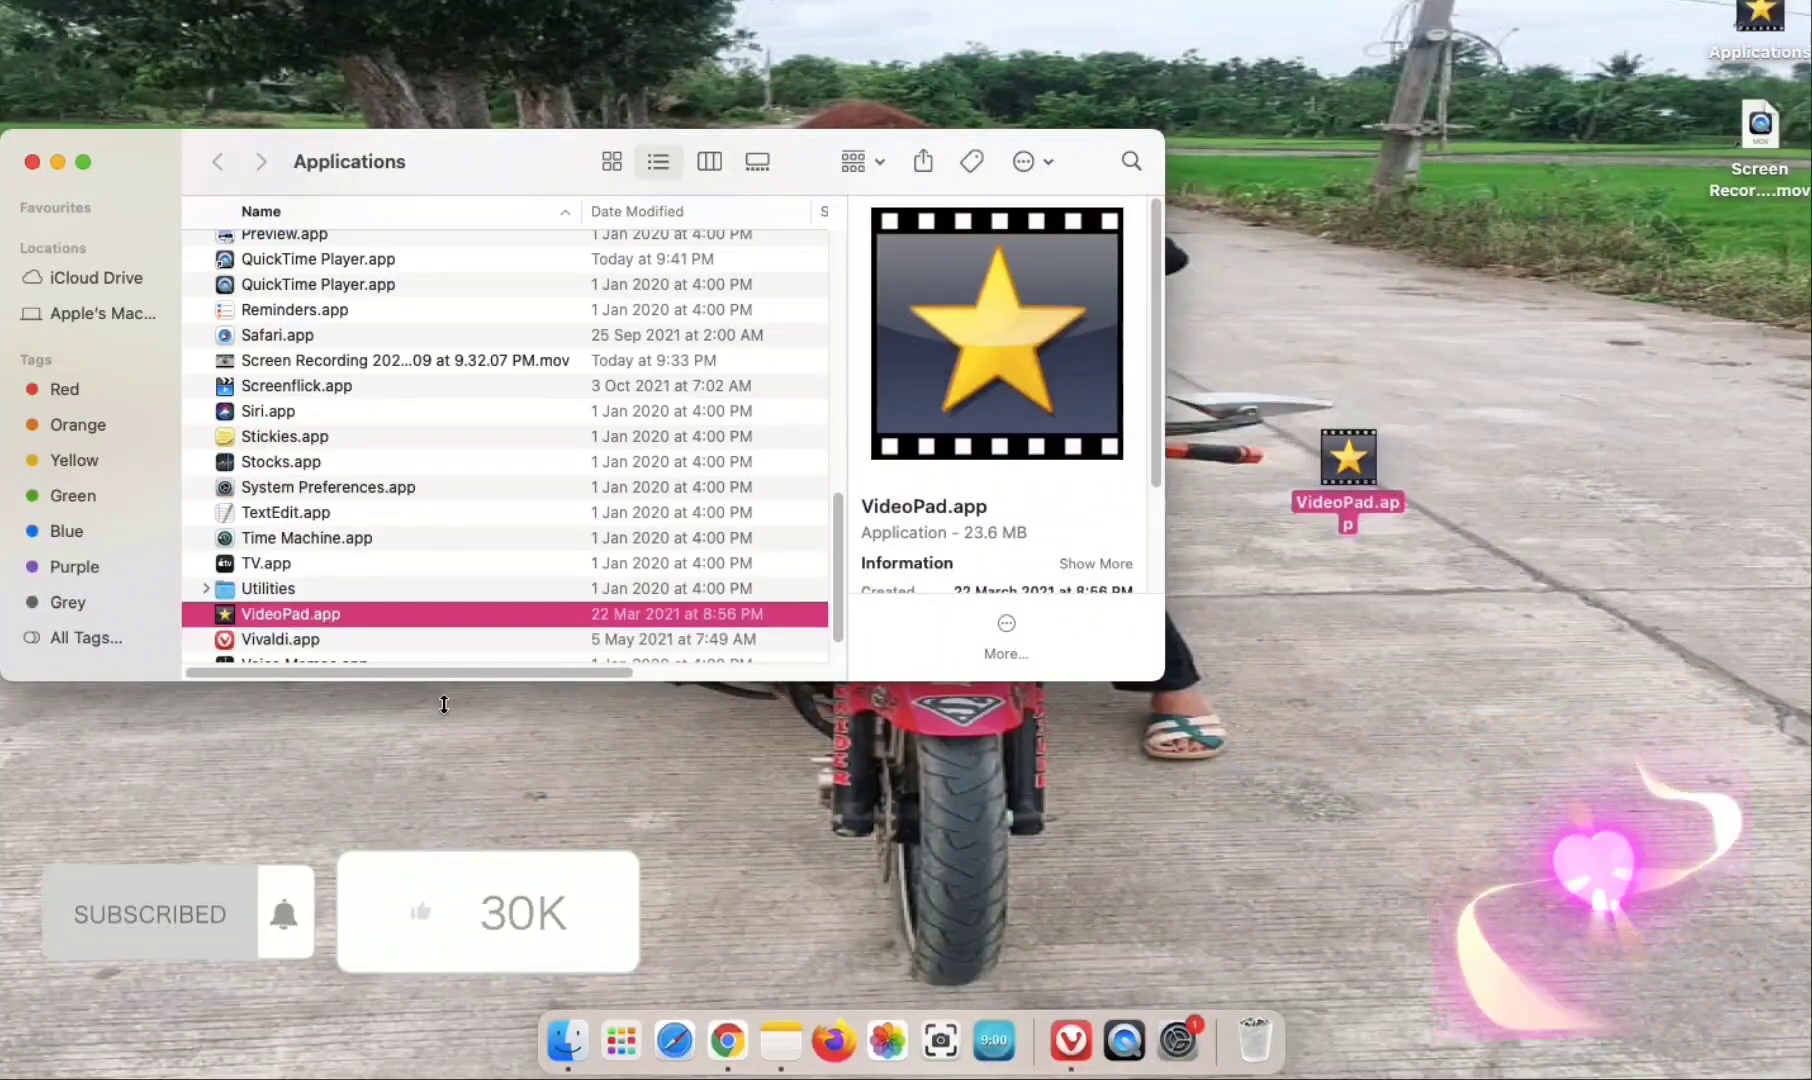
click(368, 640)
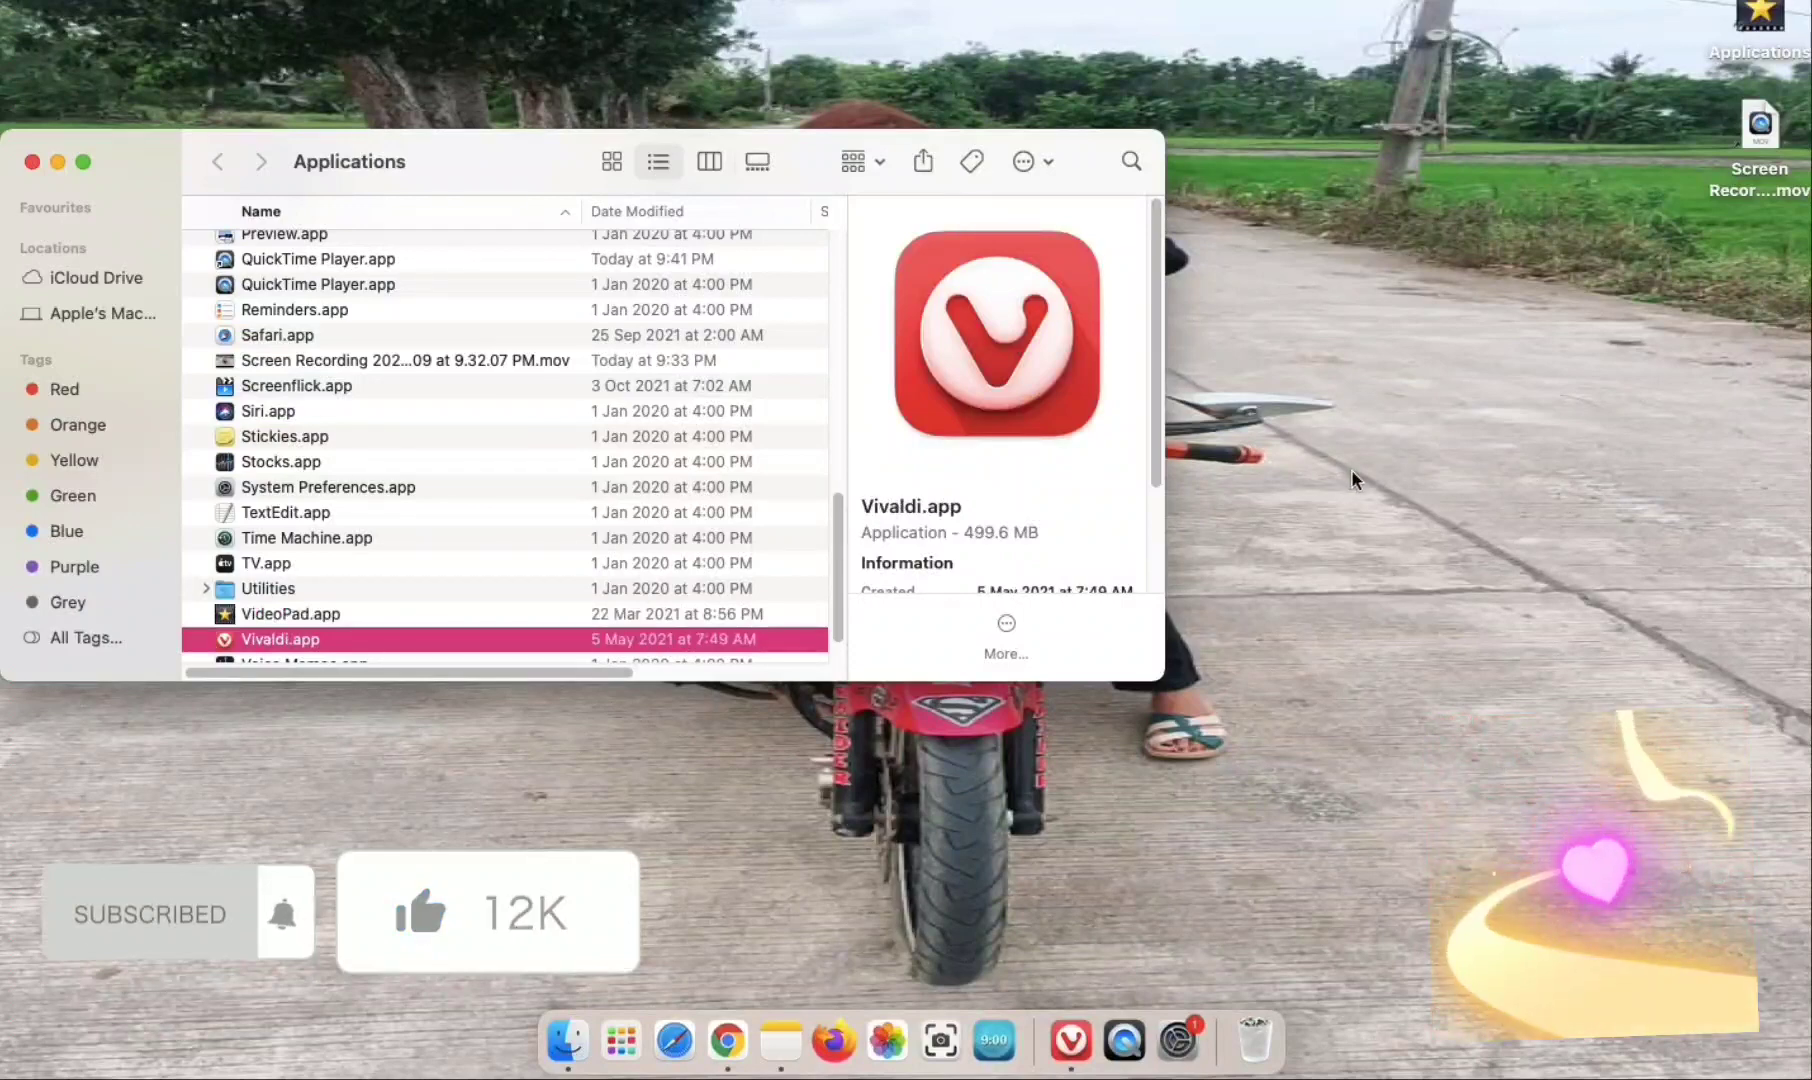
drag(1055, 371, 1380, 385)
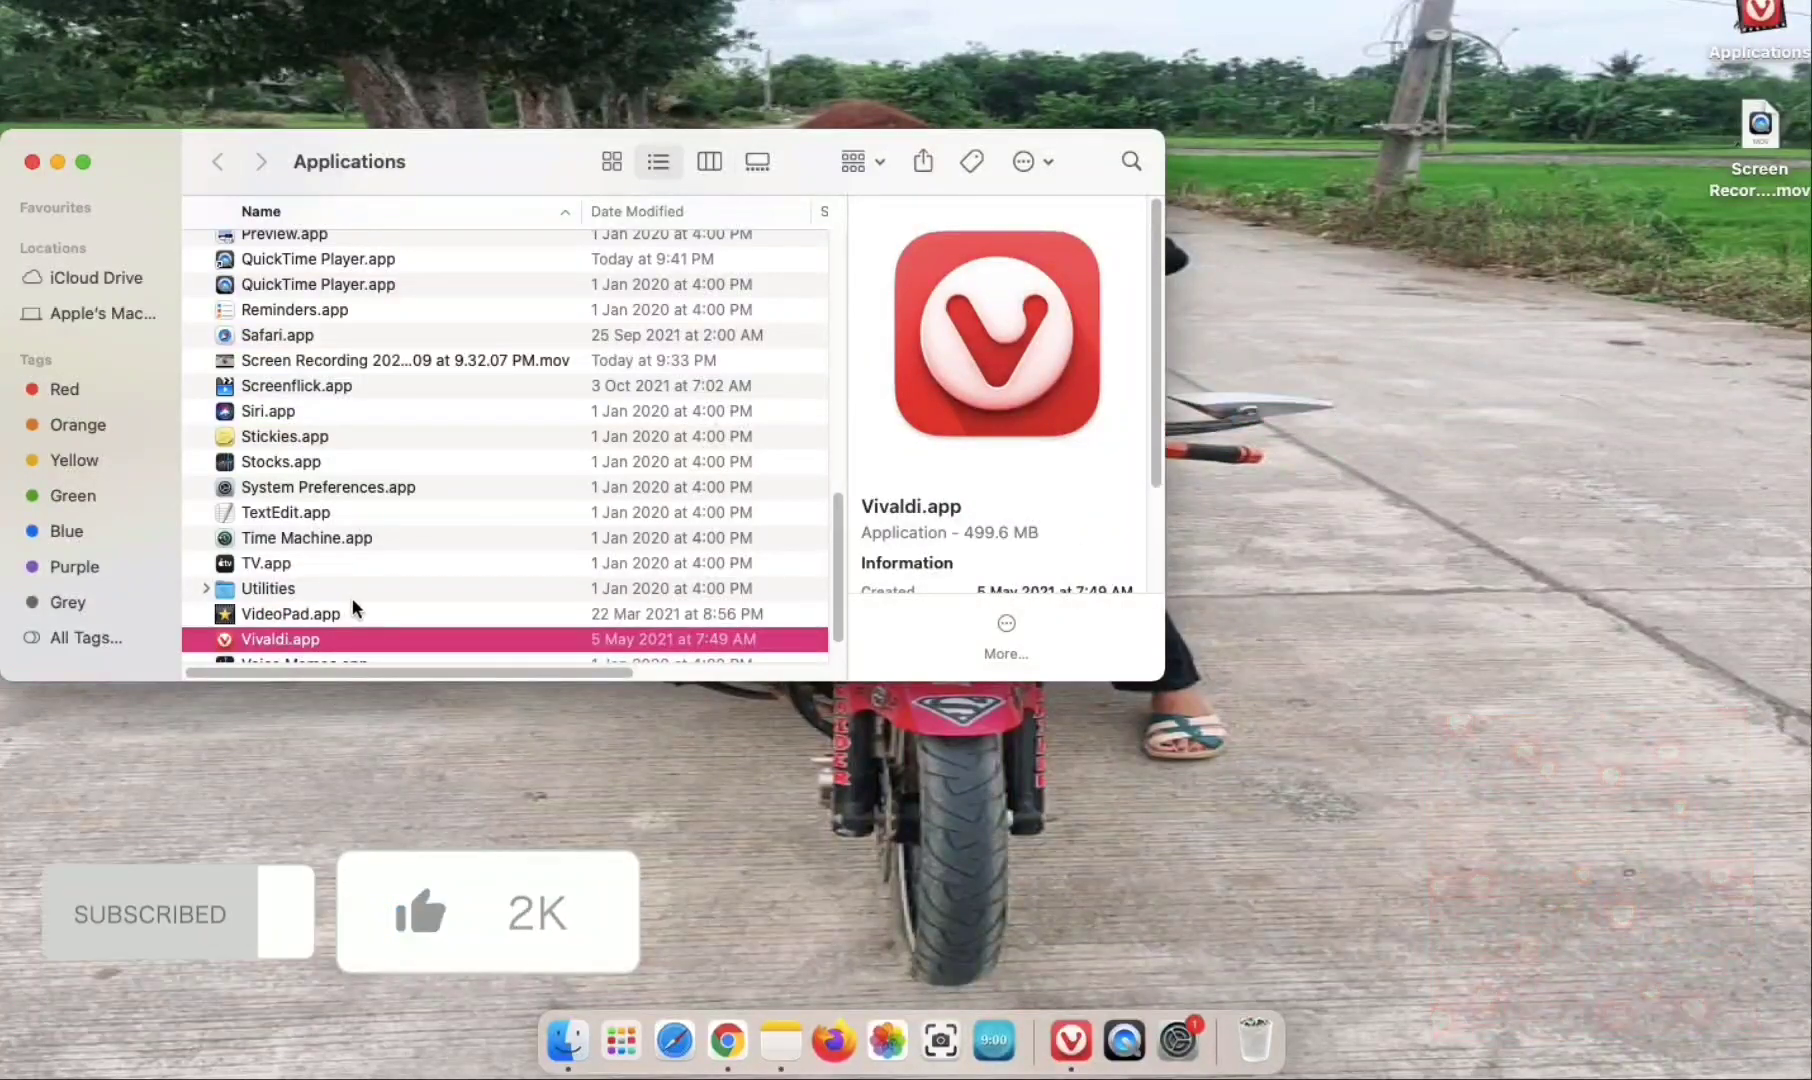
Add desktop aliases of Voice Memos.app and VyprVPN.app from the Applications folder.
scroll(352, 595, down, 2)
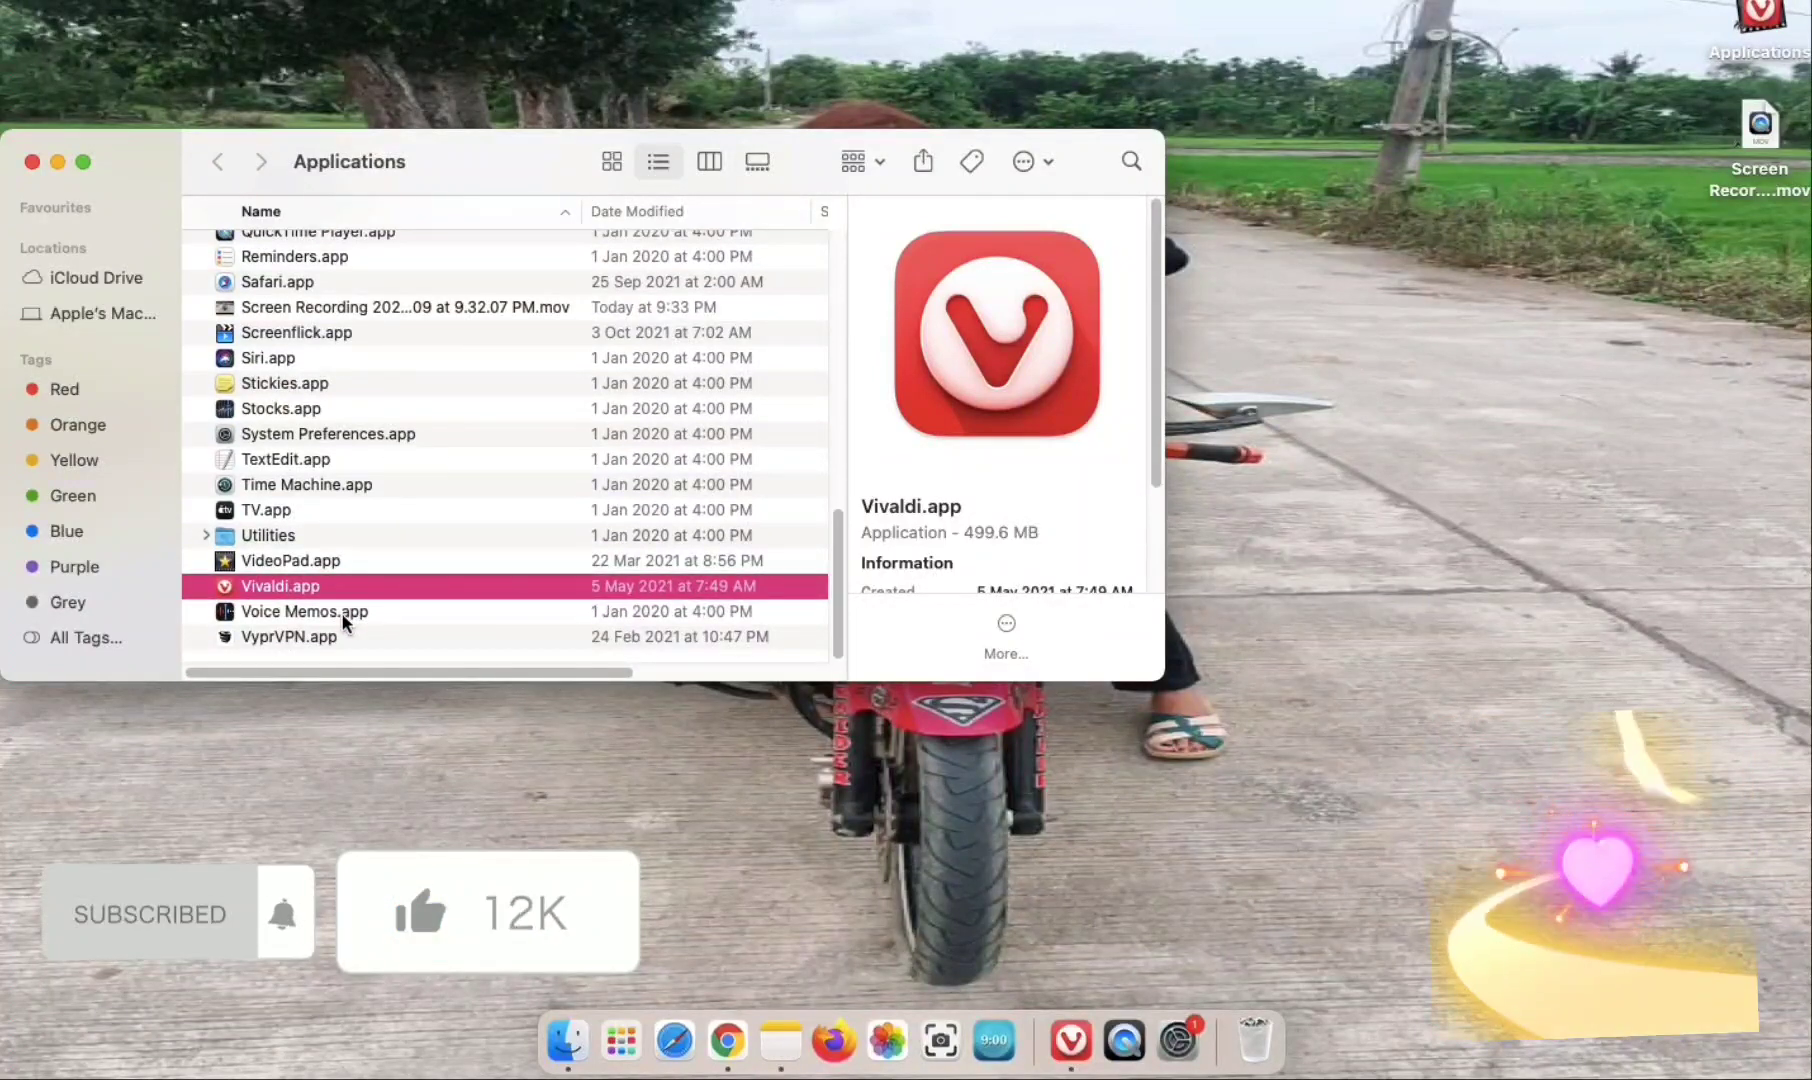
click(343, 613)
drag(1039, 382, 1352, 405)
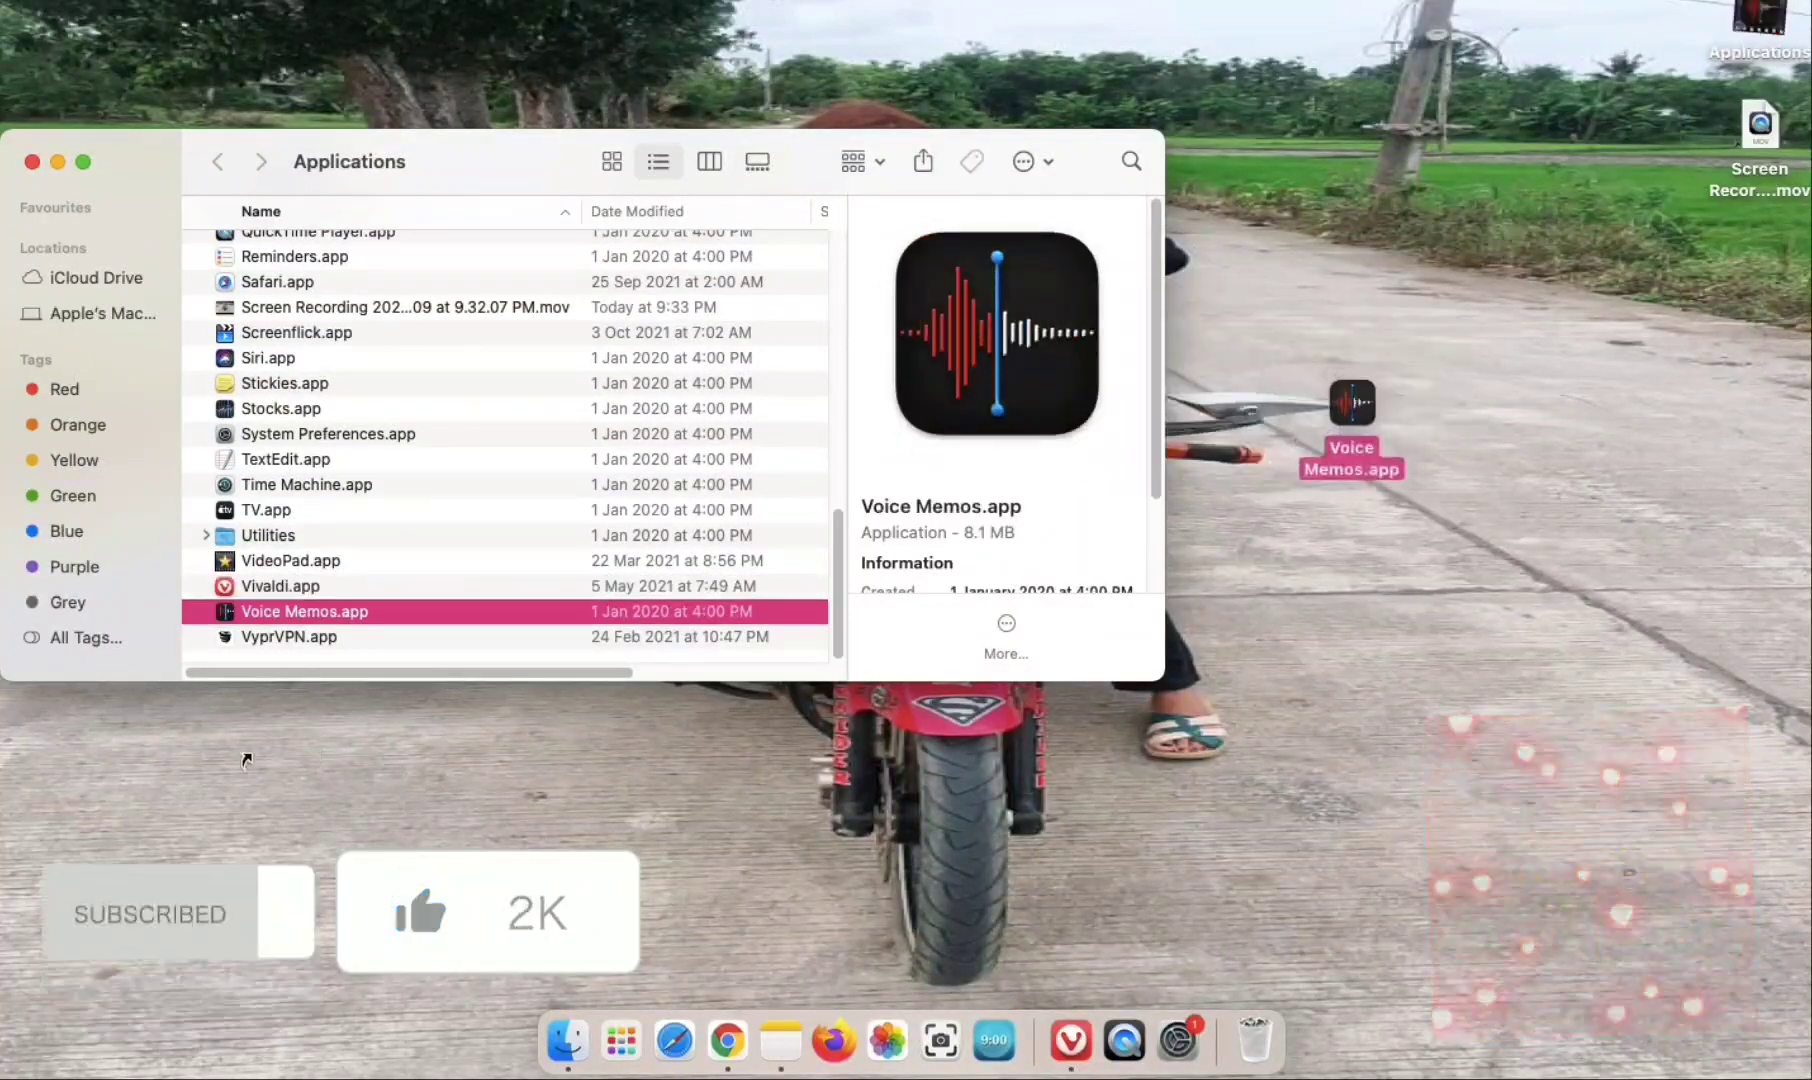
click(345, 636)
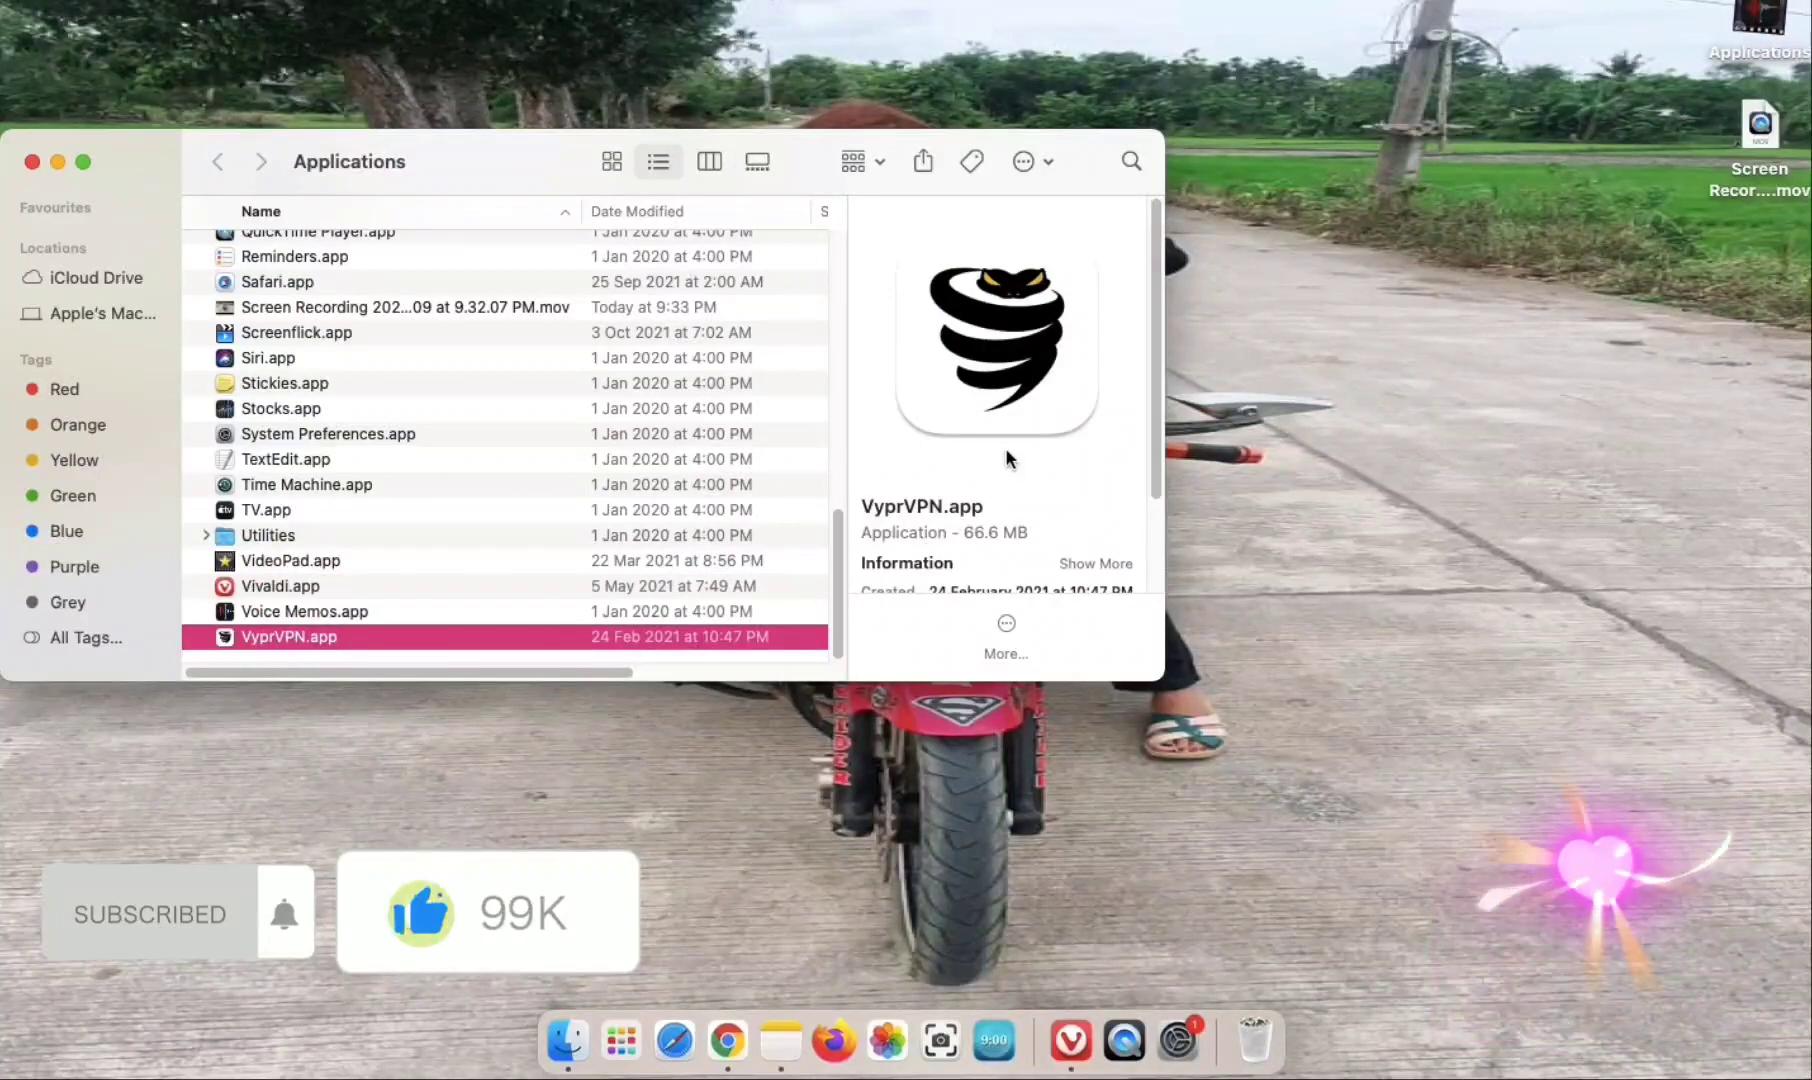
drag(1005, 447, 1373, 487)
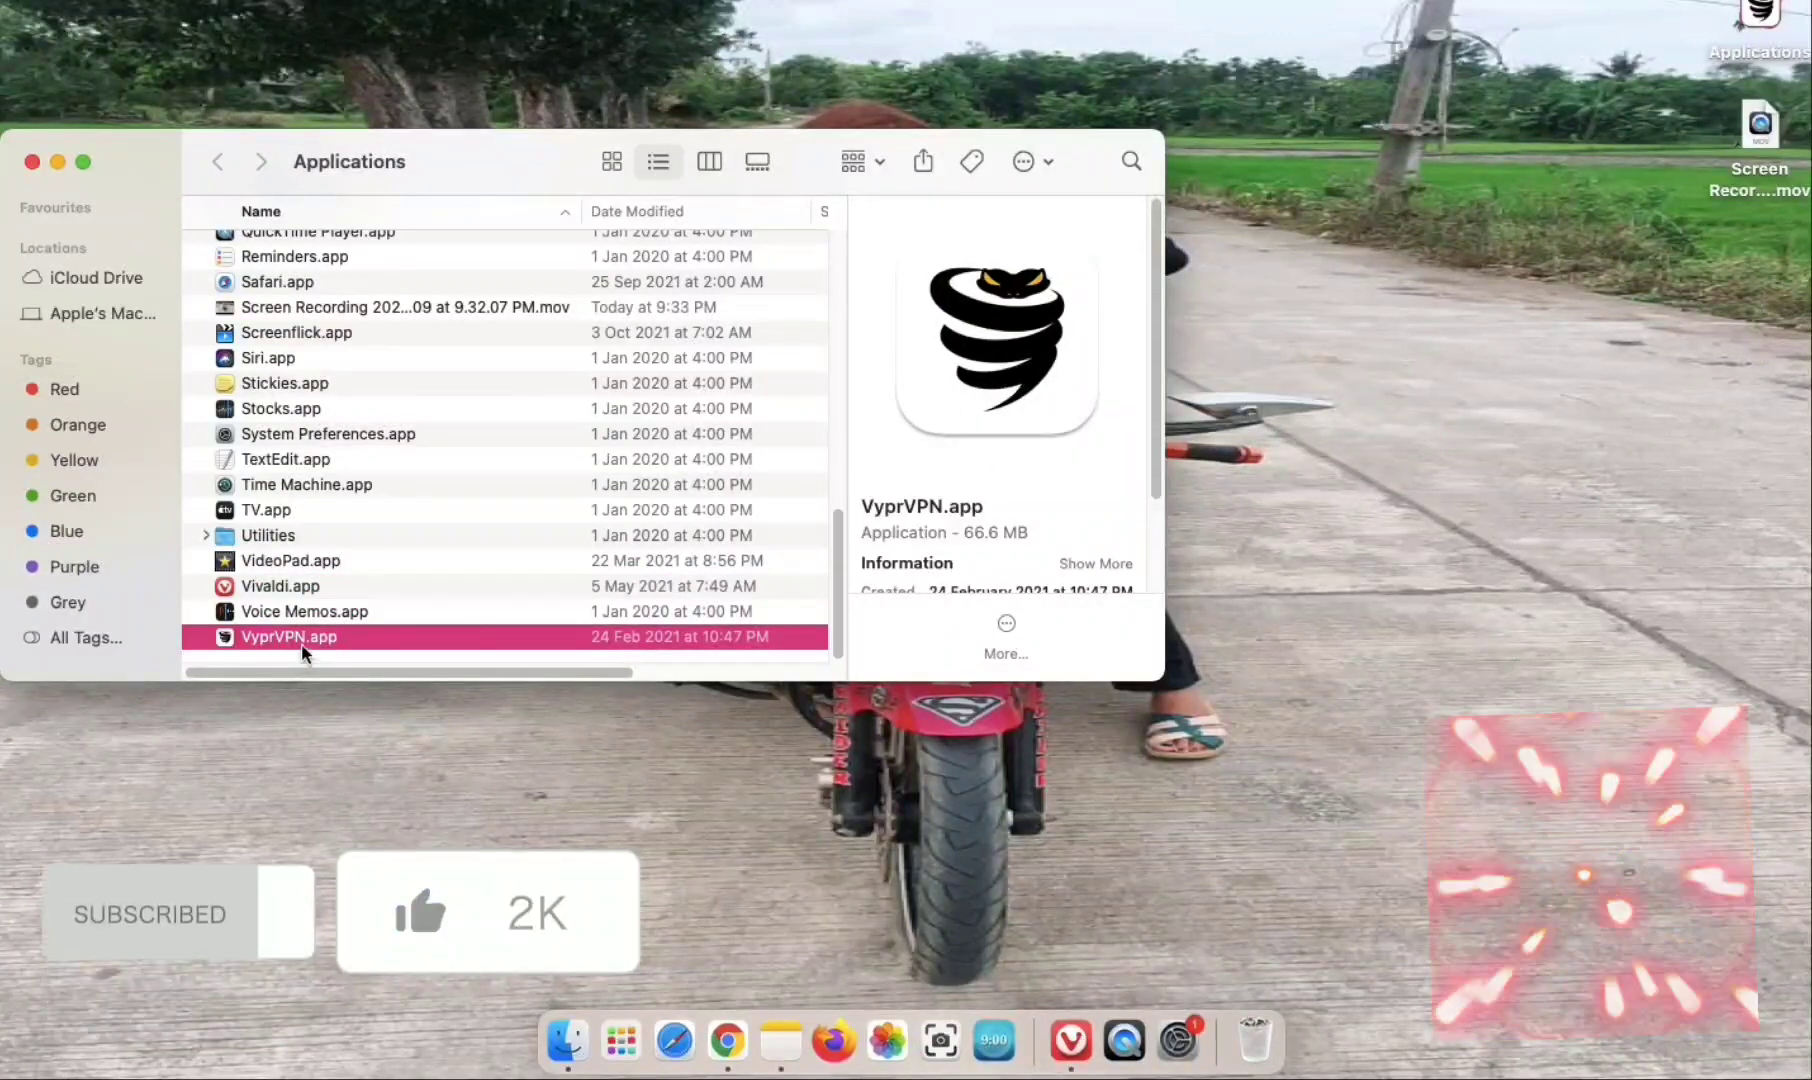
Go back up the Applications folder's list and add a desktop alias of Find My.app.
scroll(306, 620, up, 5)
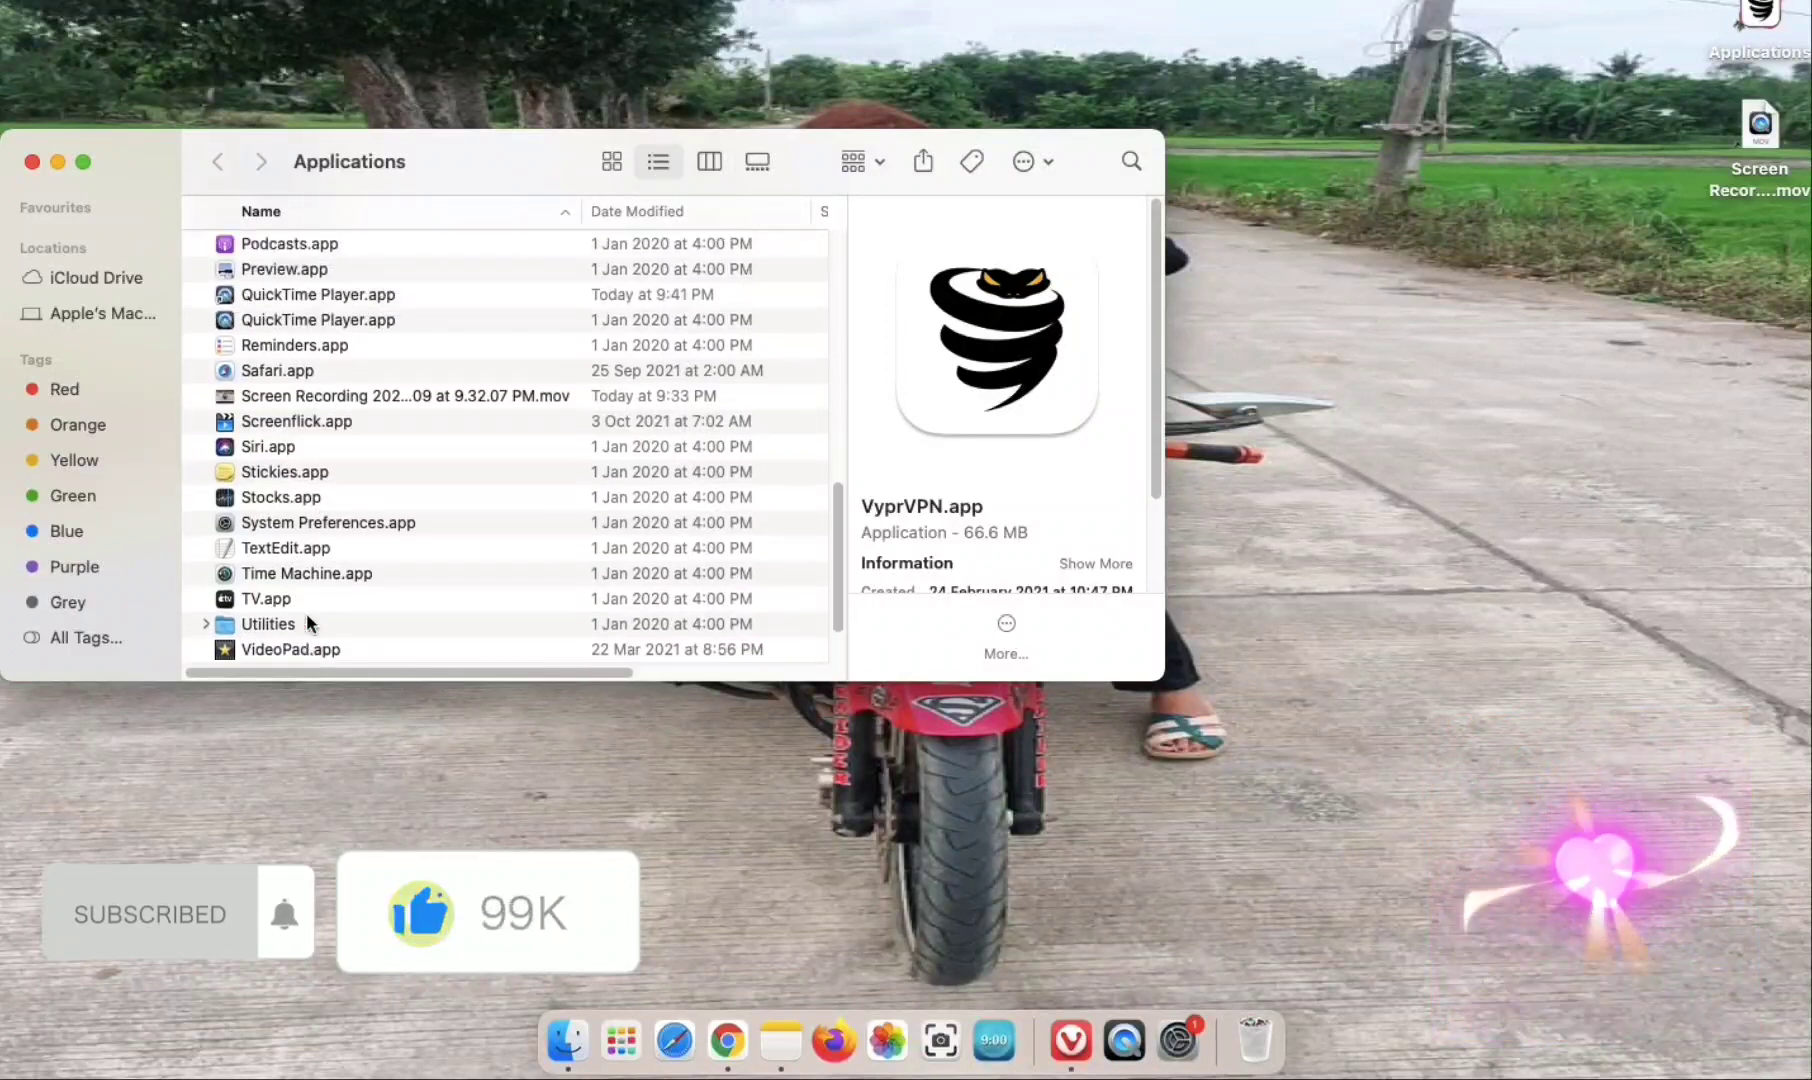
scroll(306, 613, up, 2)
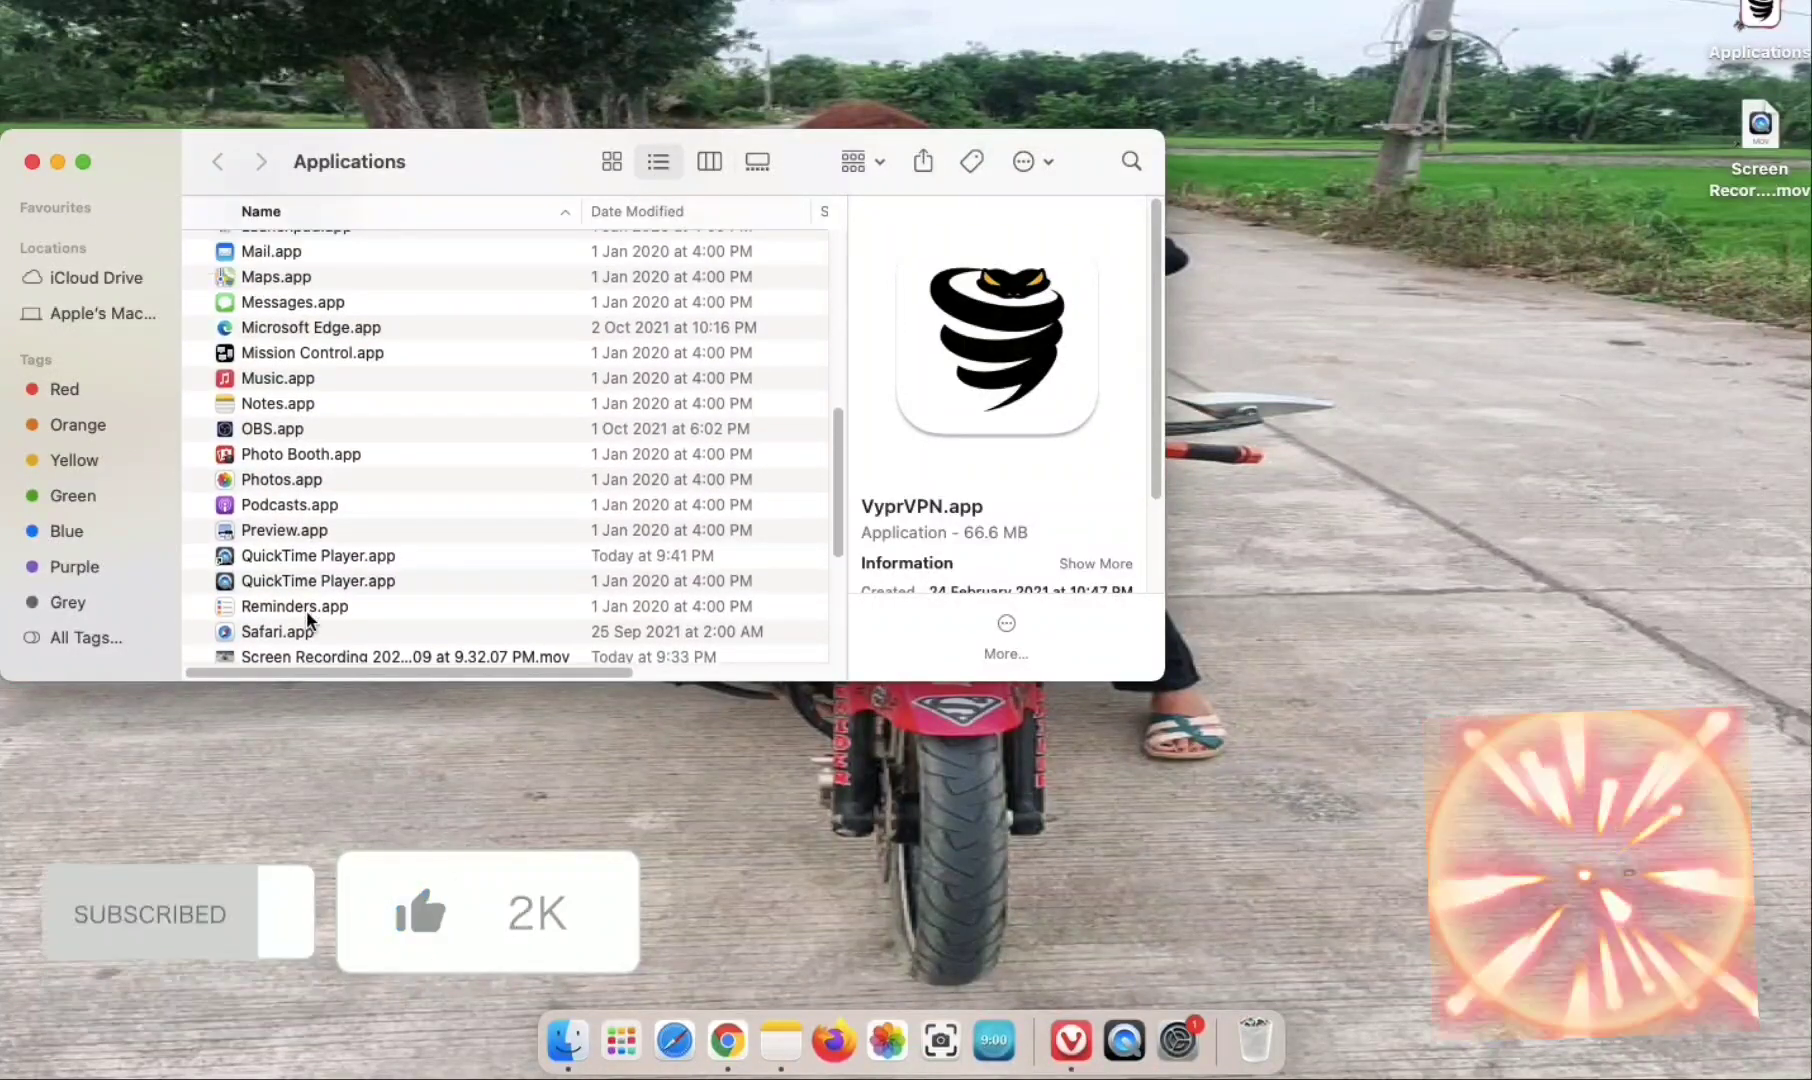
scroll(306, 618, up, 1)
scroll(306, 620, up, 4)
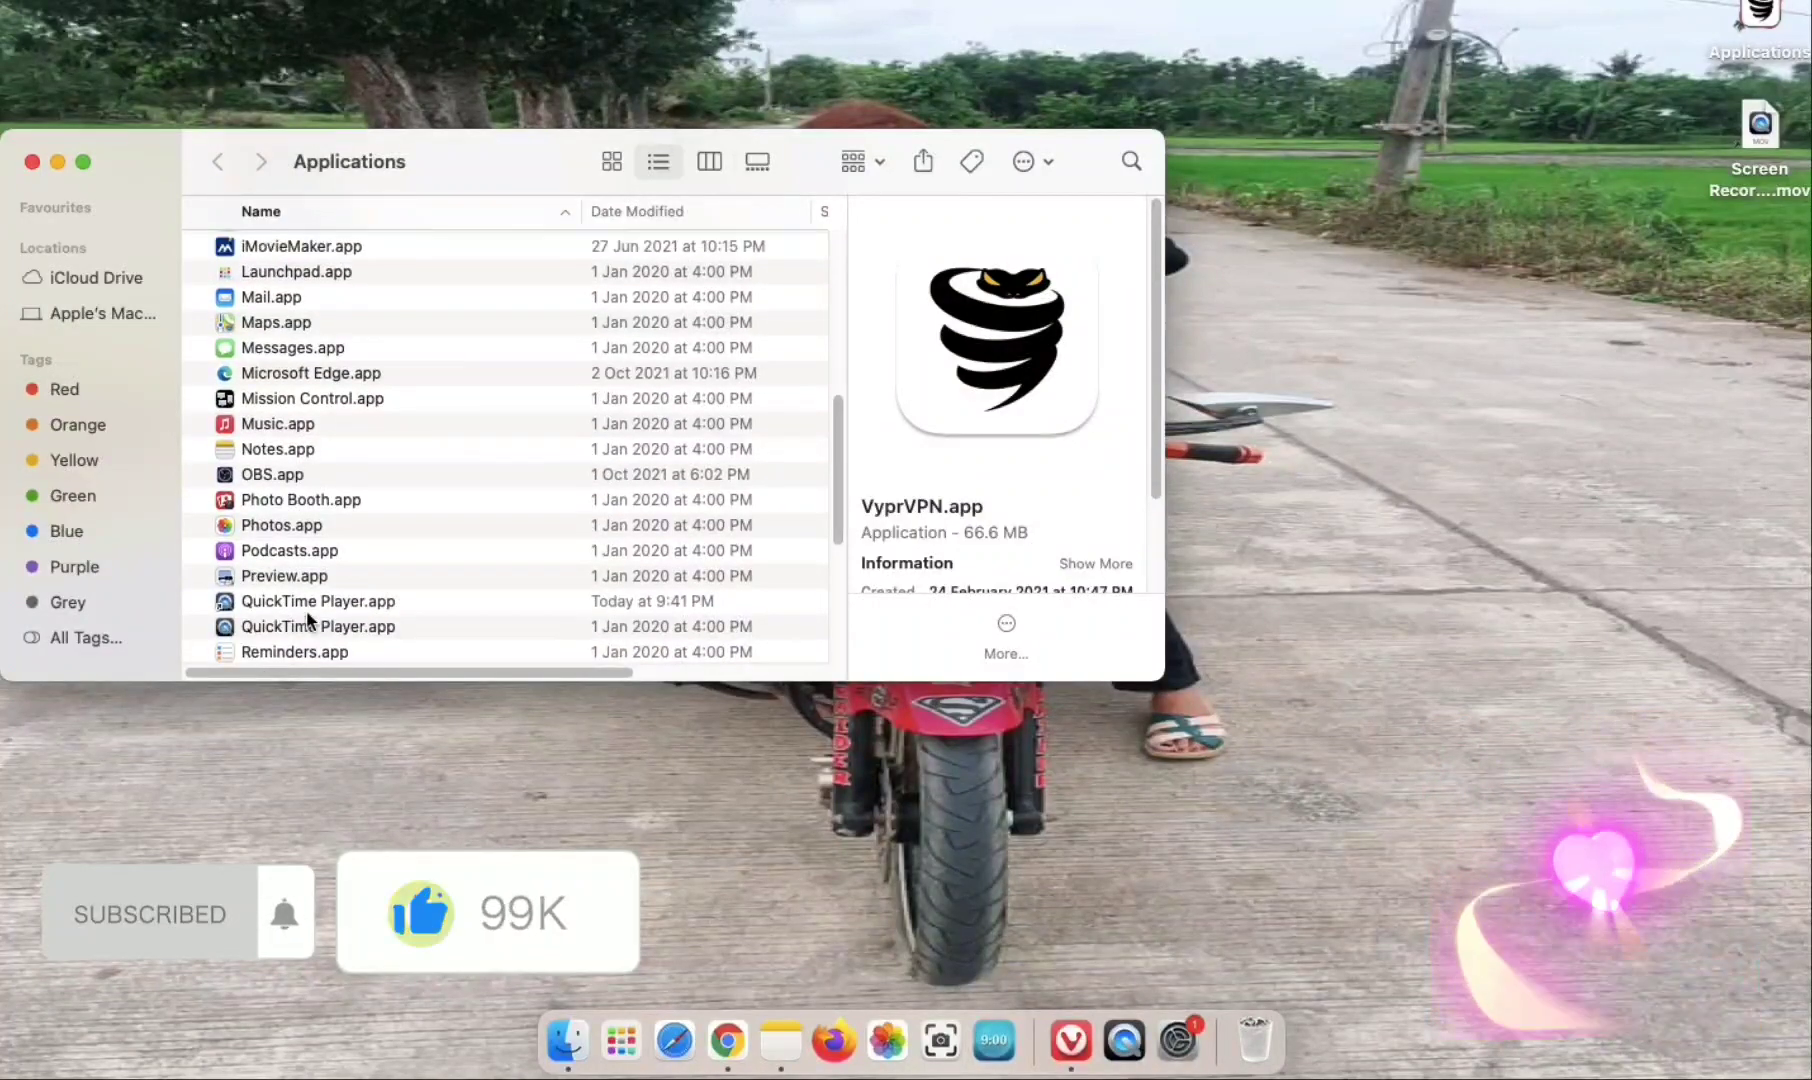
scroll(306, 610, up, 2)
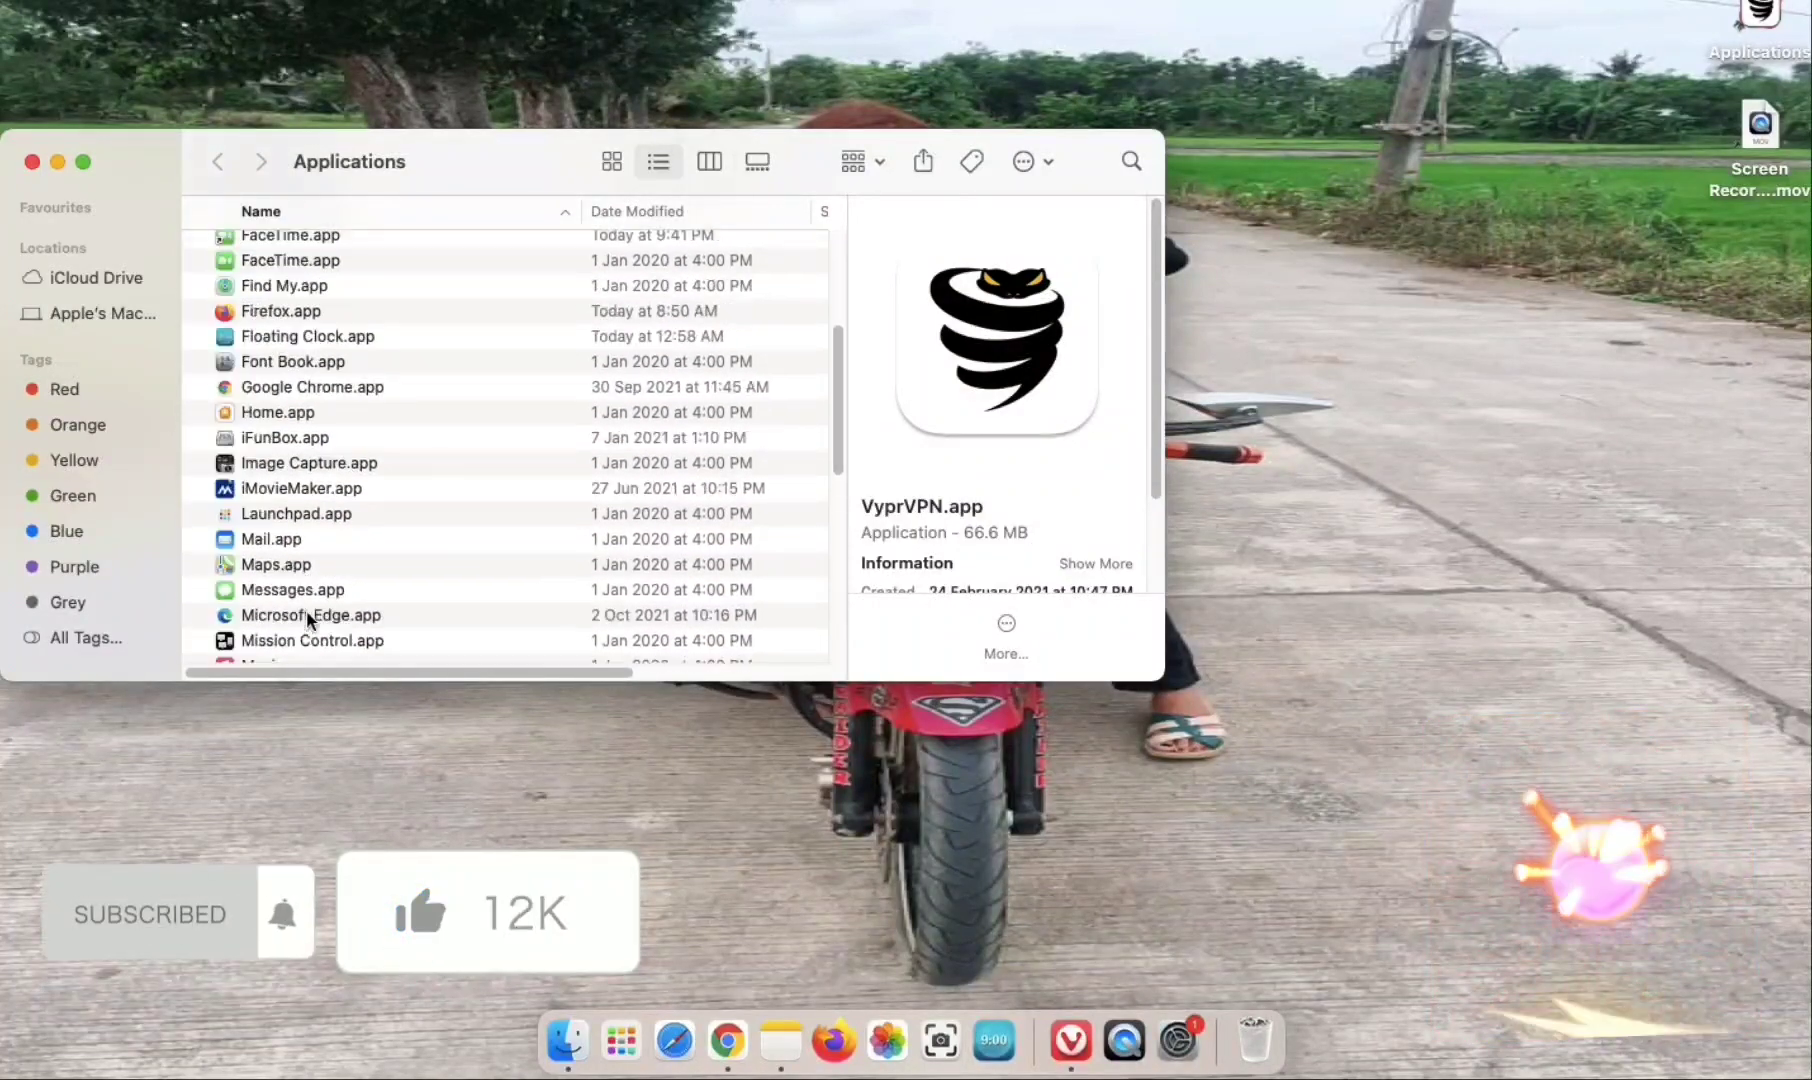
scroll(306, 610, up, 2)
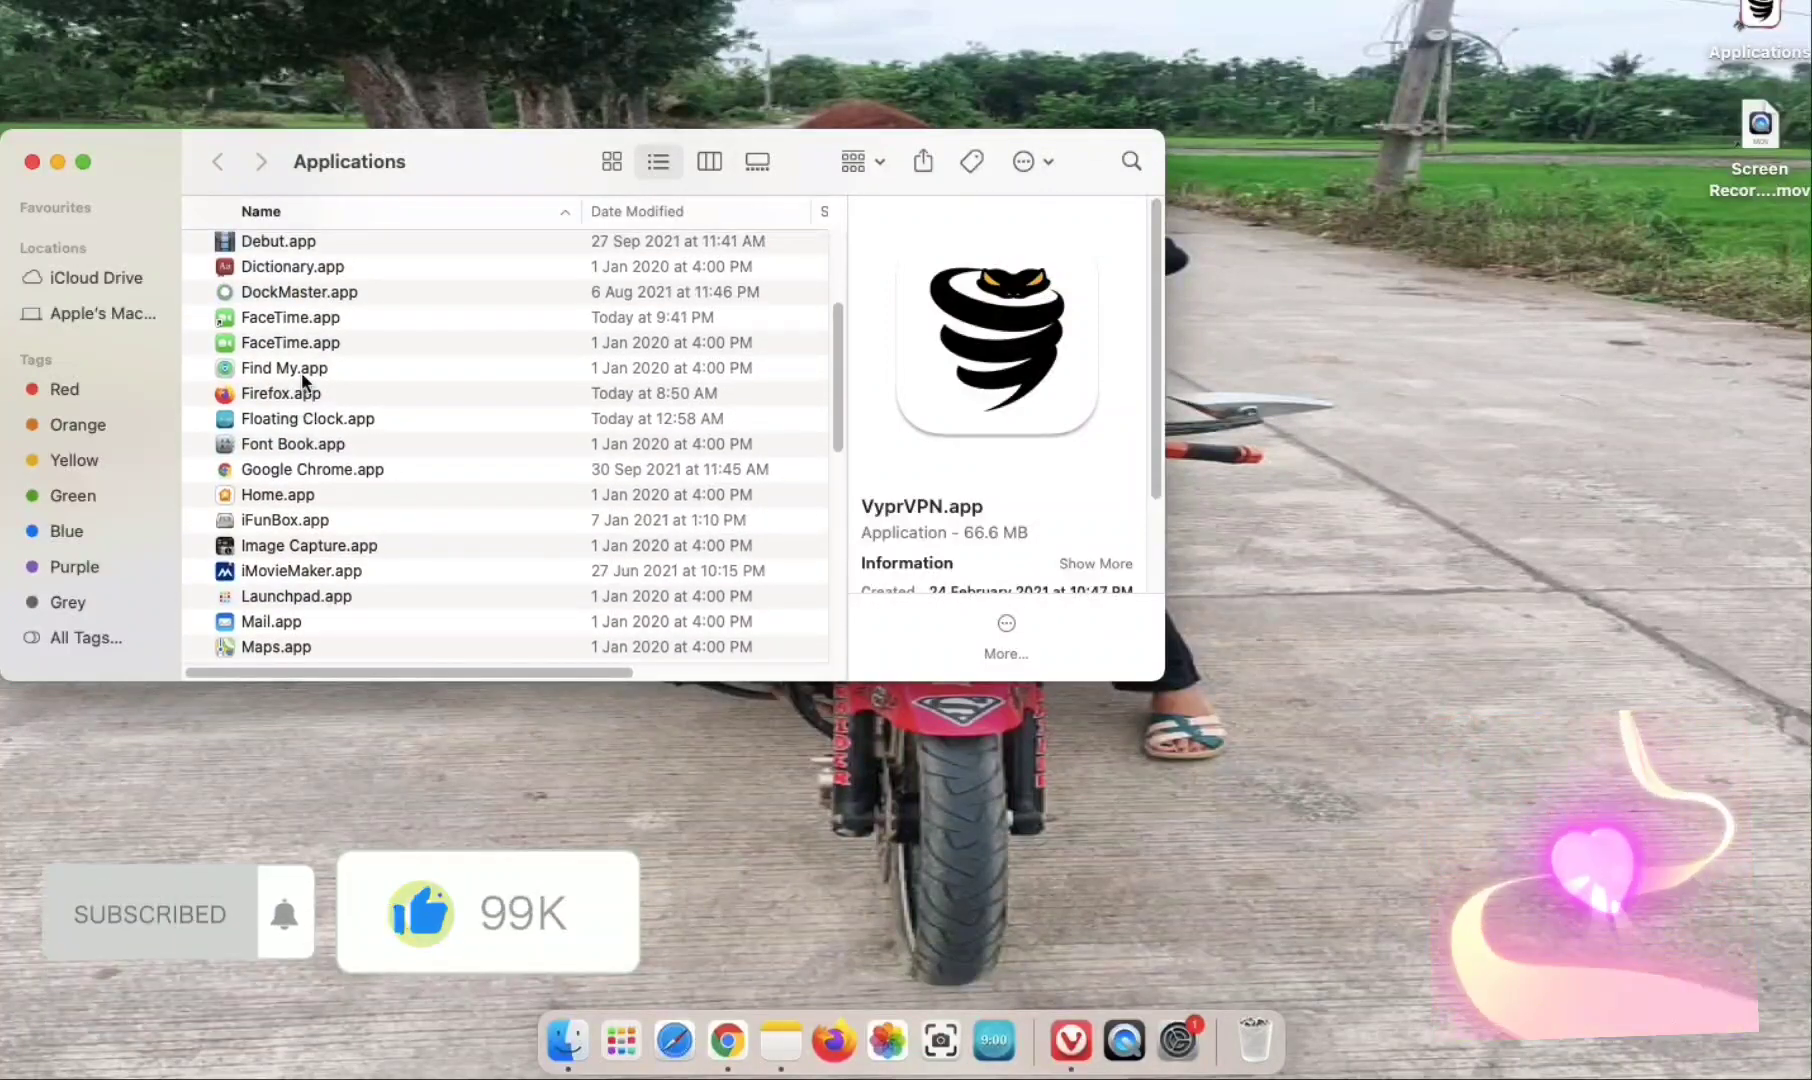
scroll(330, 457, up, 1)
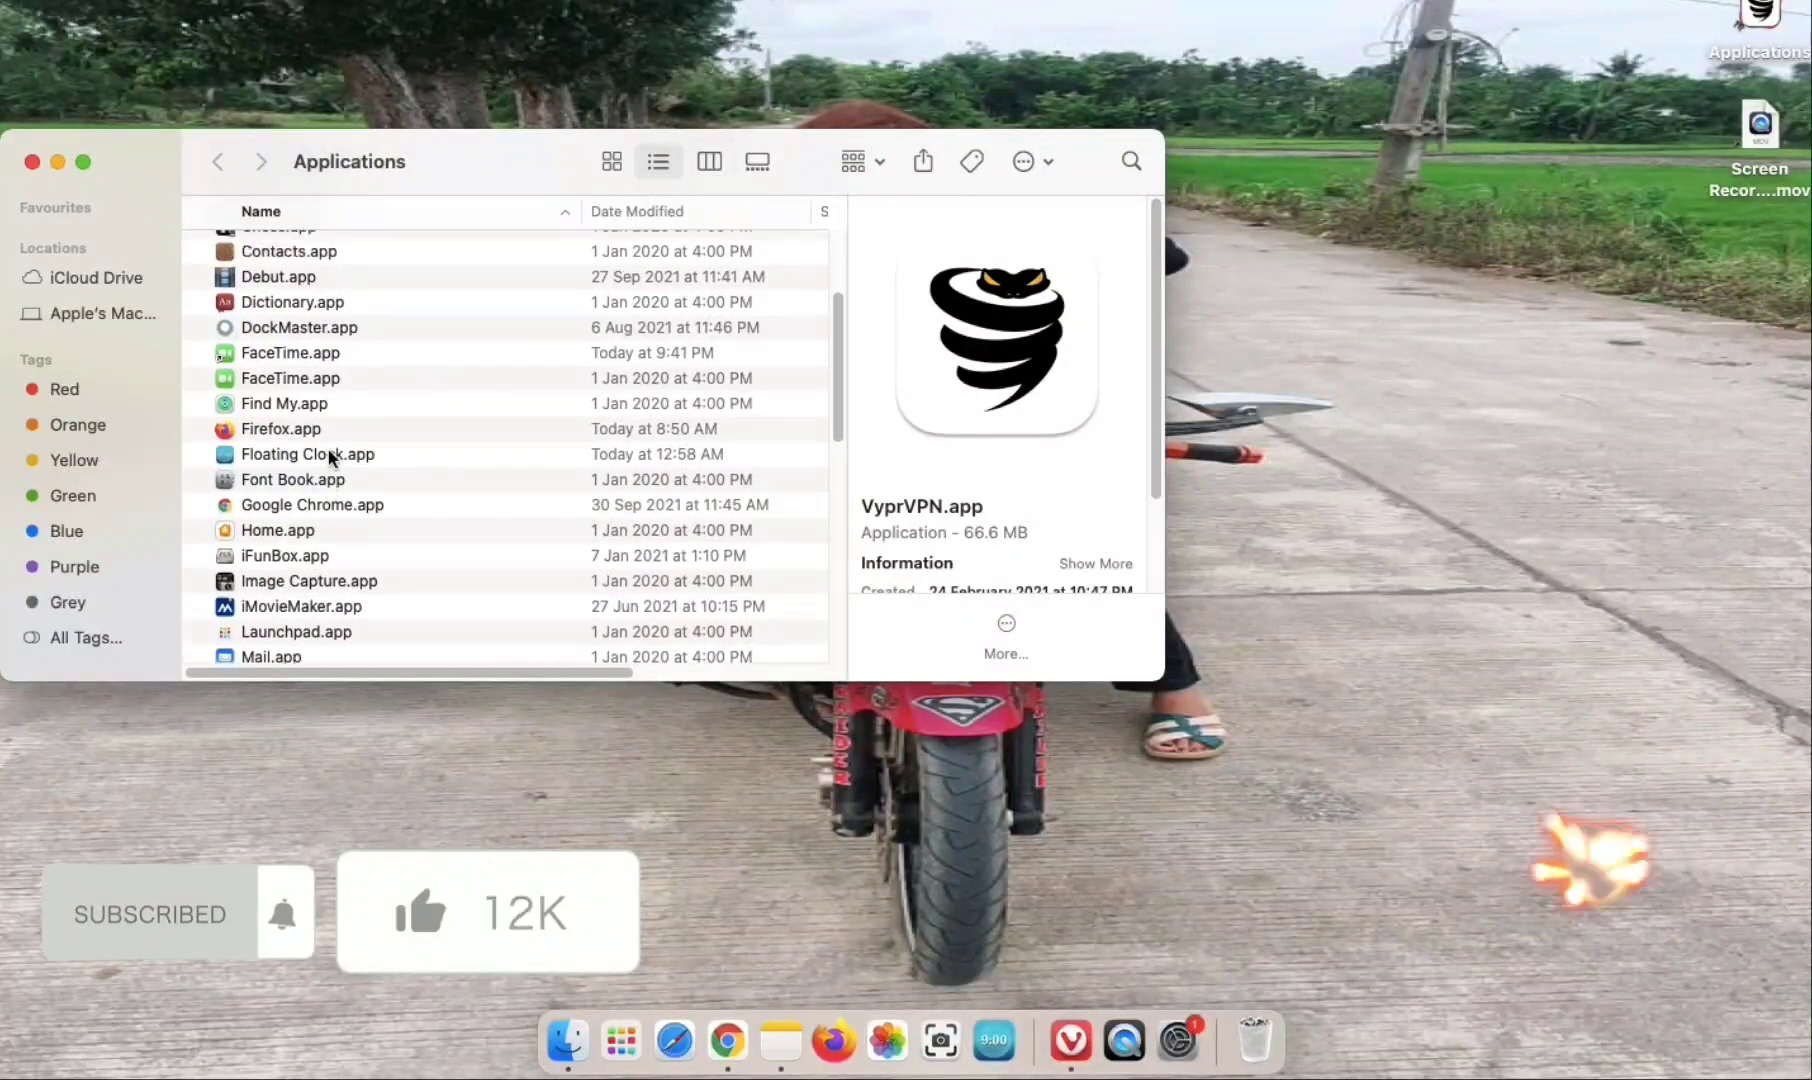
click(280, 405)
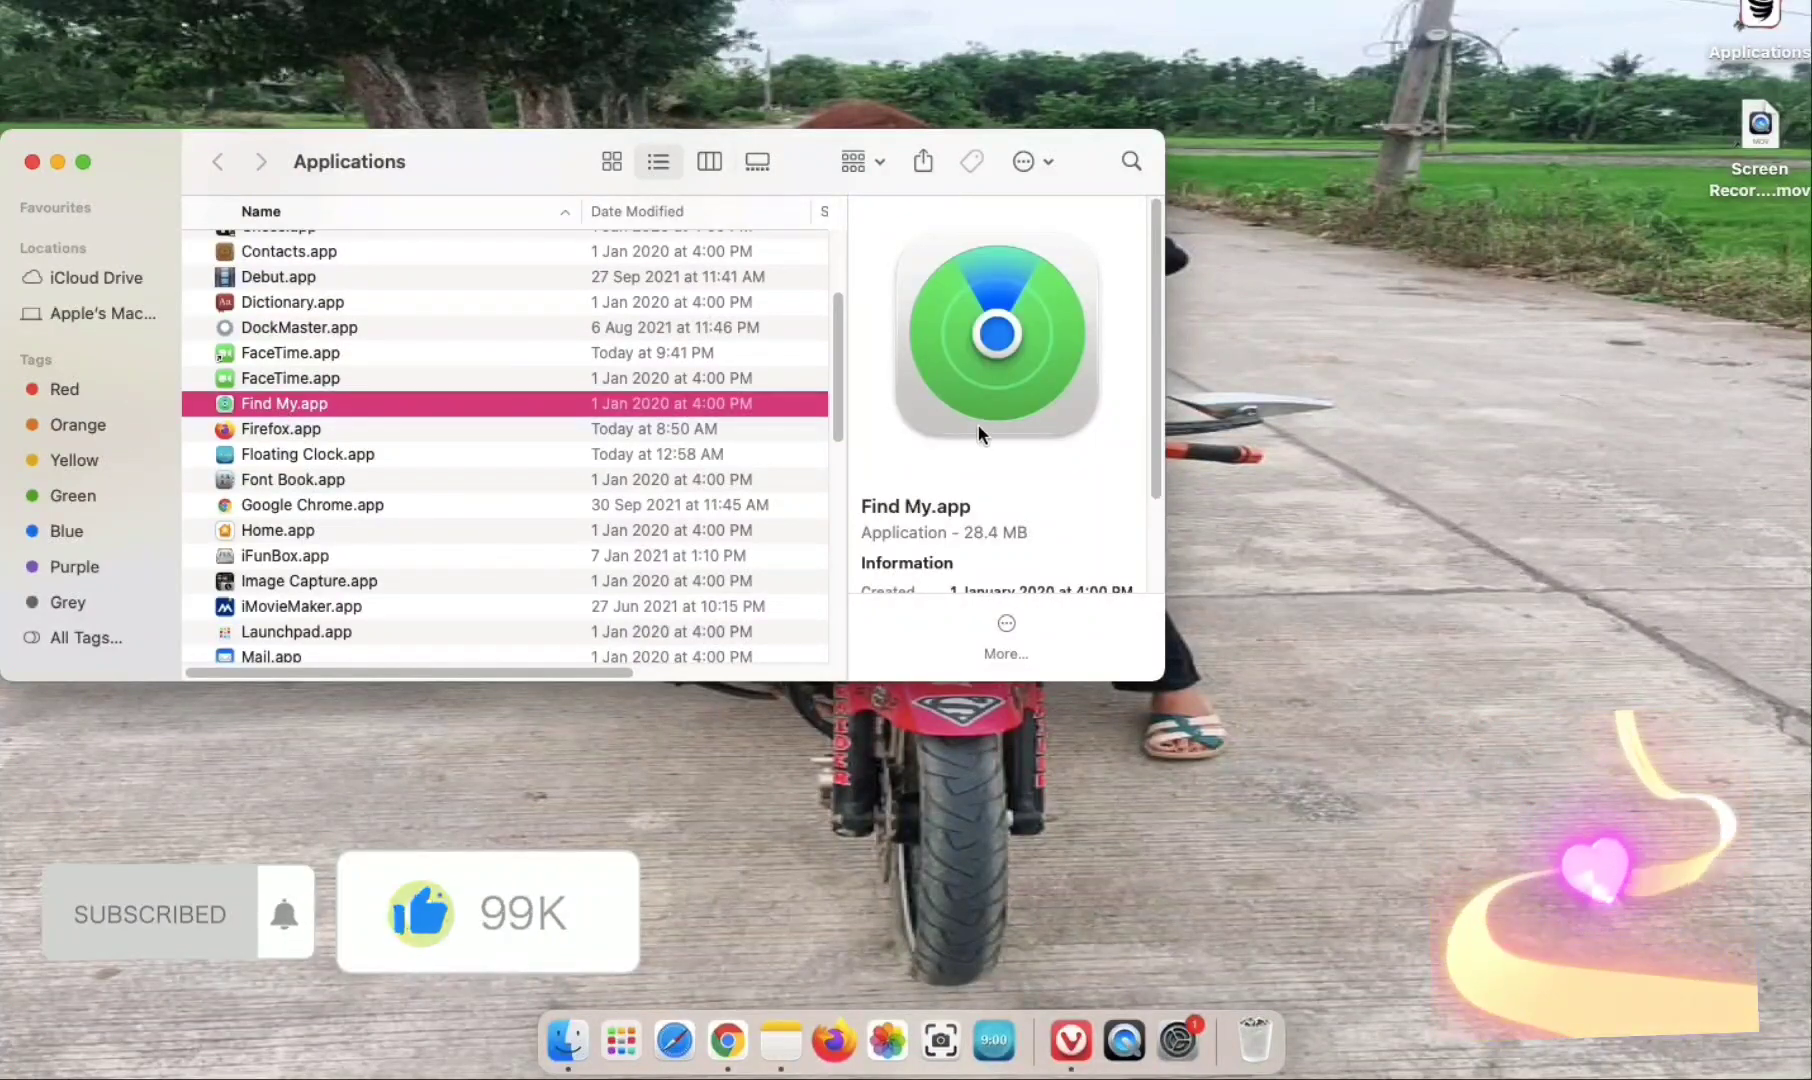
drag(977, 423, 1400, 490)
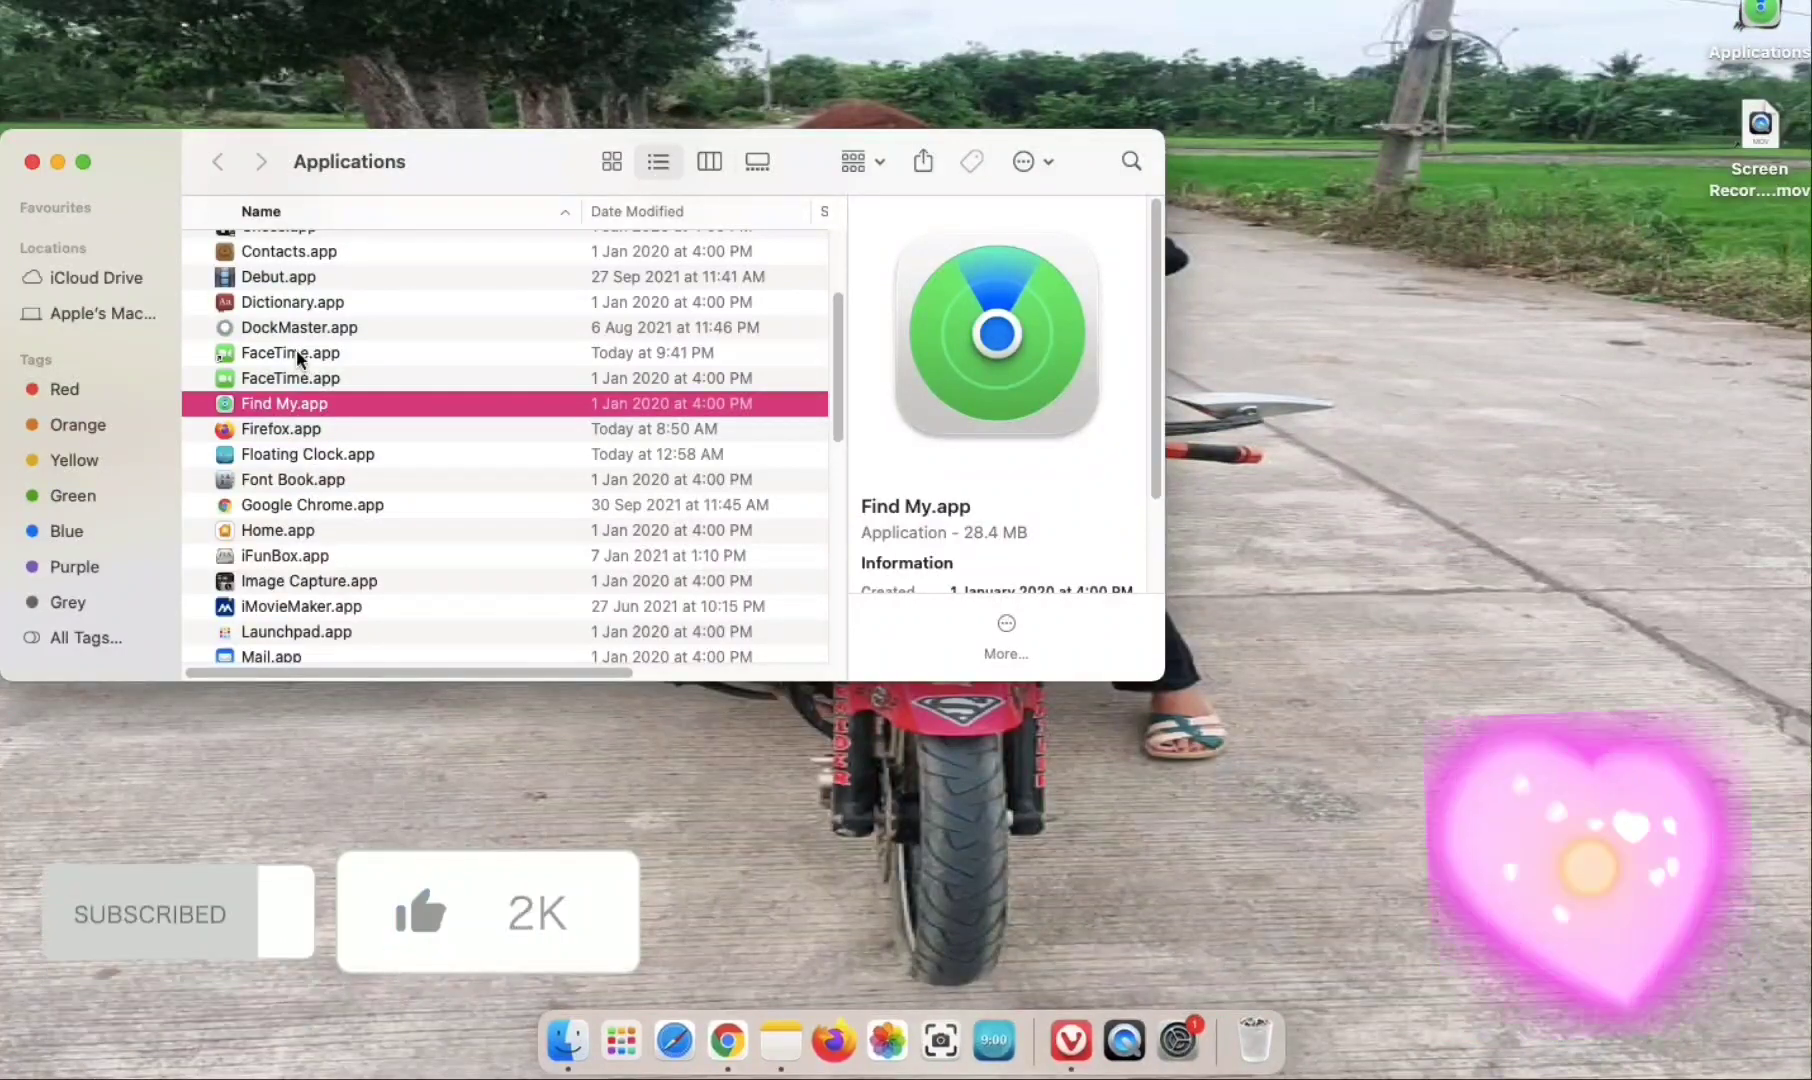
Add desktop aliases of Debut.app and Contacts.app from the Applications folder.
scroll(296, 350, up, 1)
scroll(299, 358, up, 3)
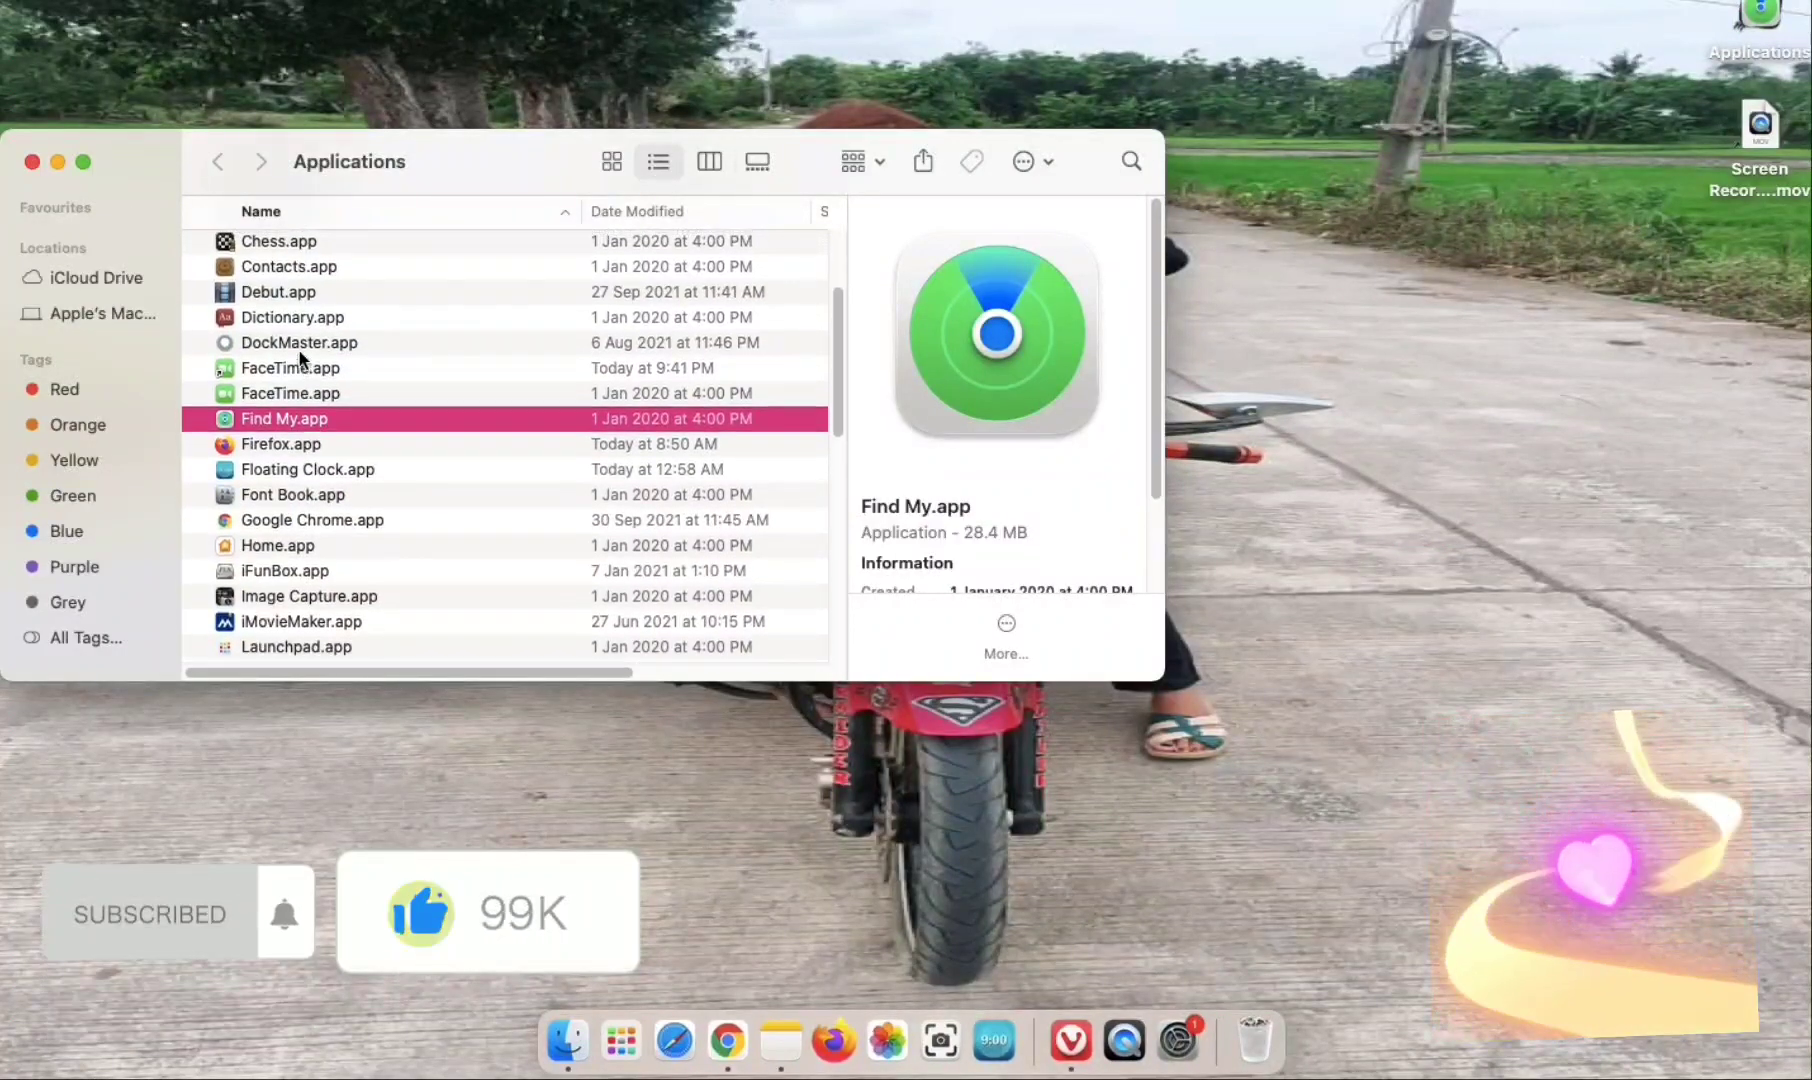
scroll(299, 358, up, 2)
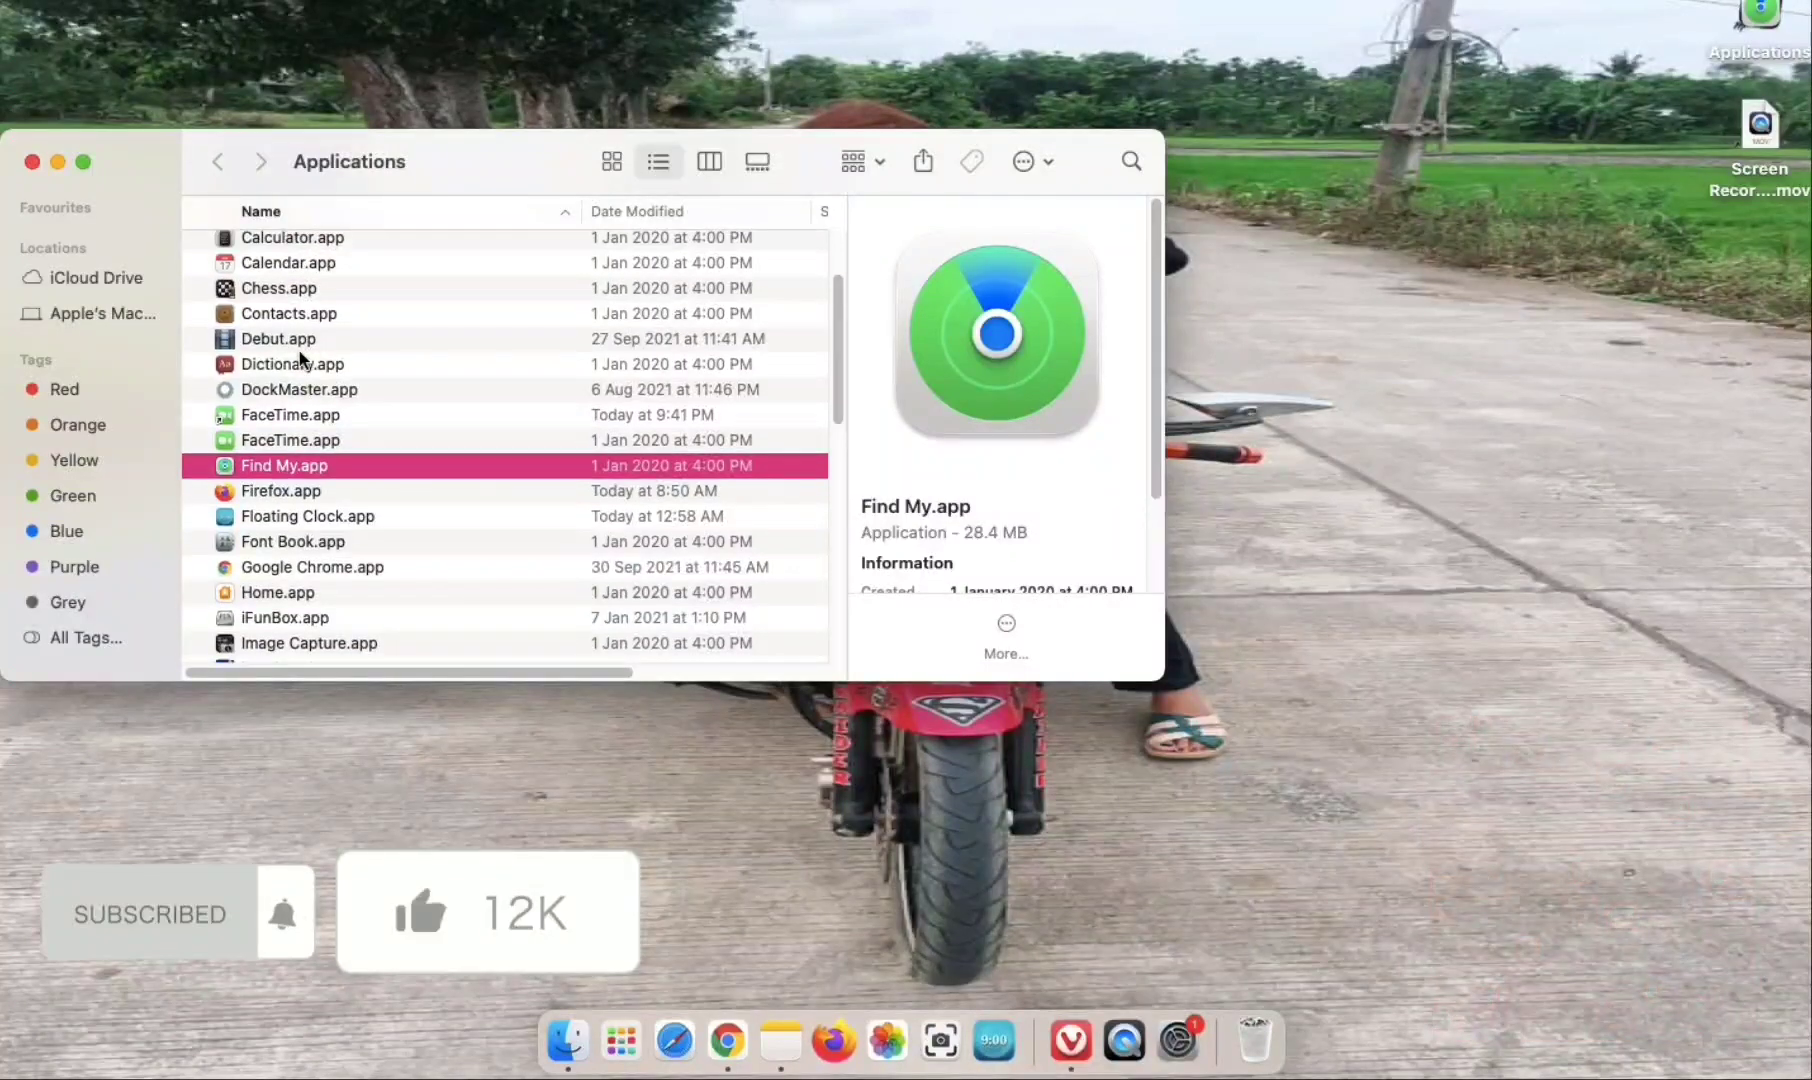
click(300, 343)
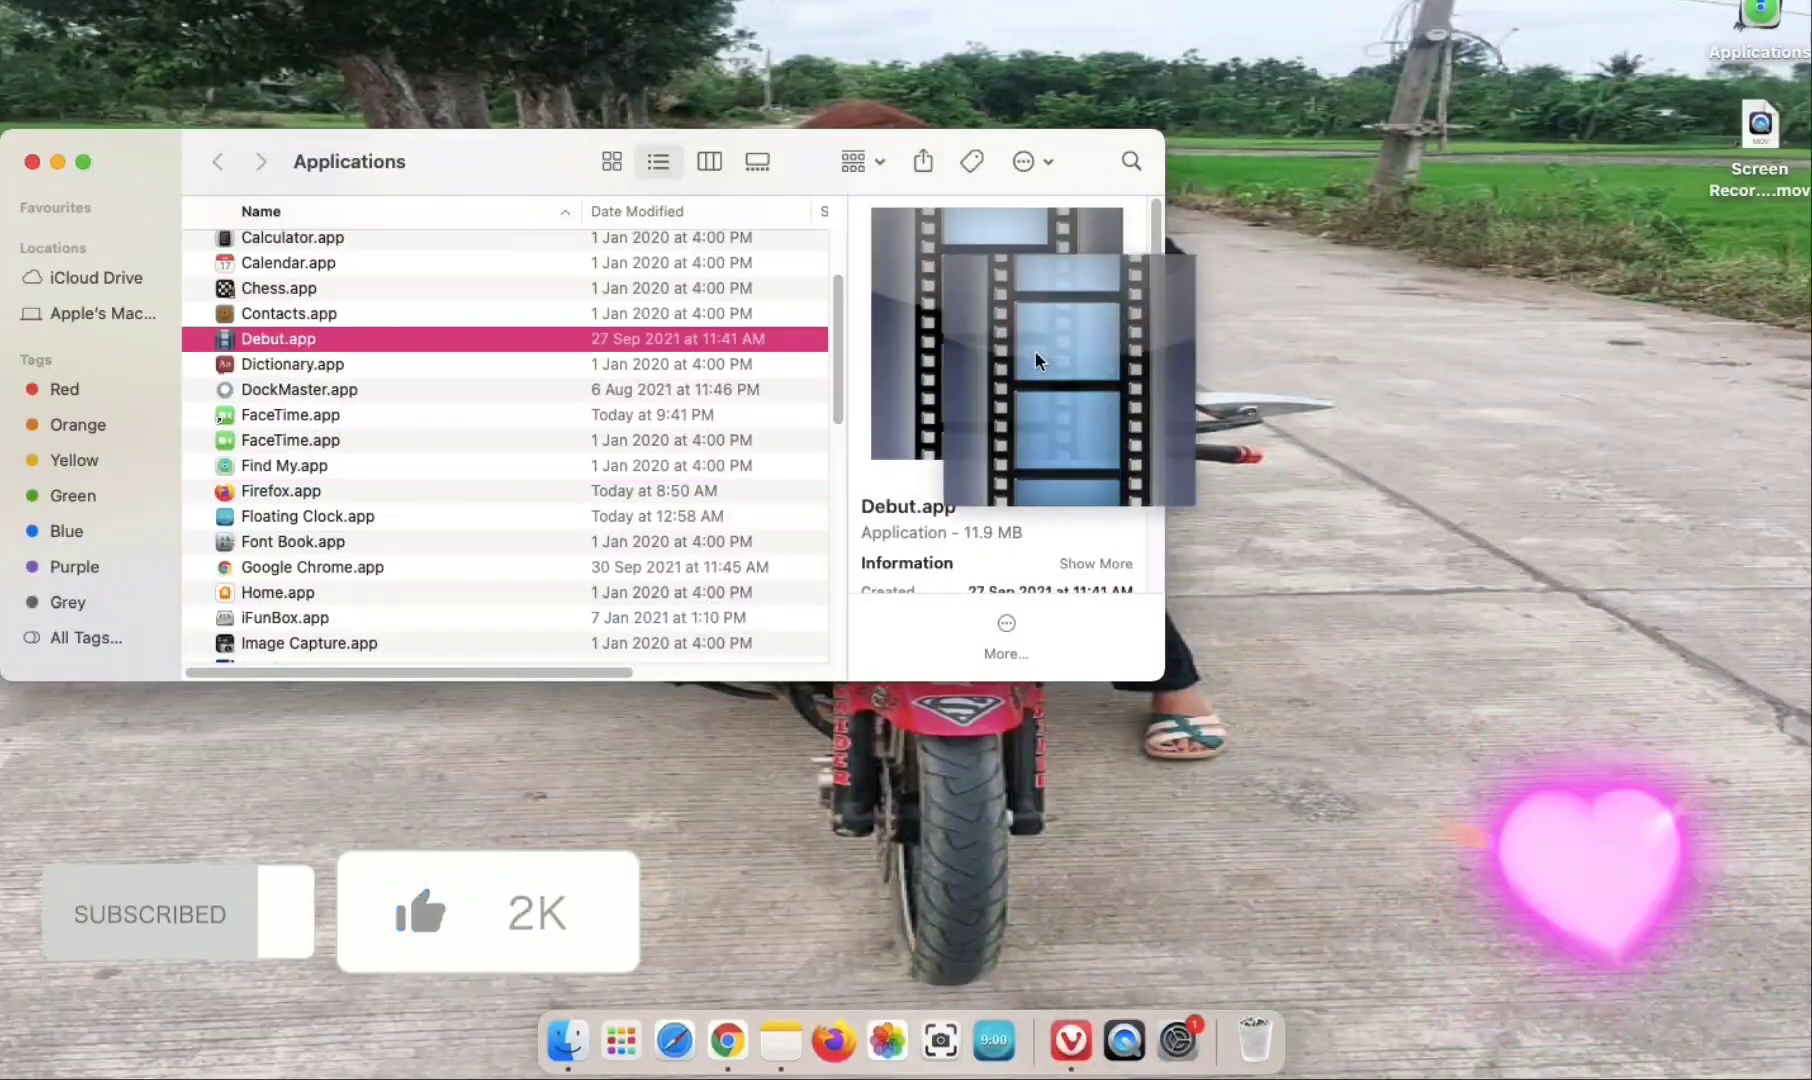
drag(1044, 356, 218, 363)
scroll(253, 302, up, 2)
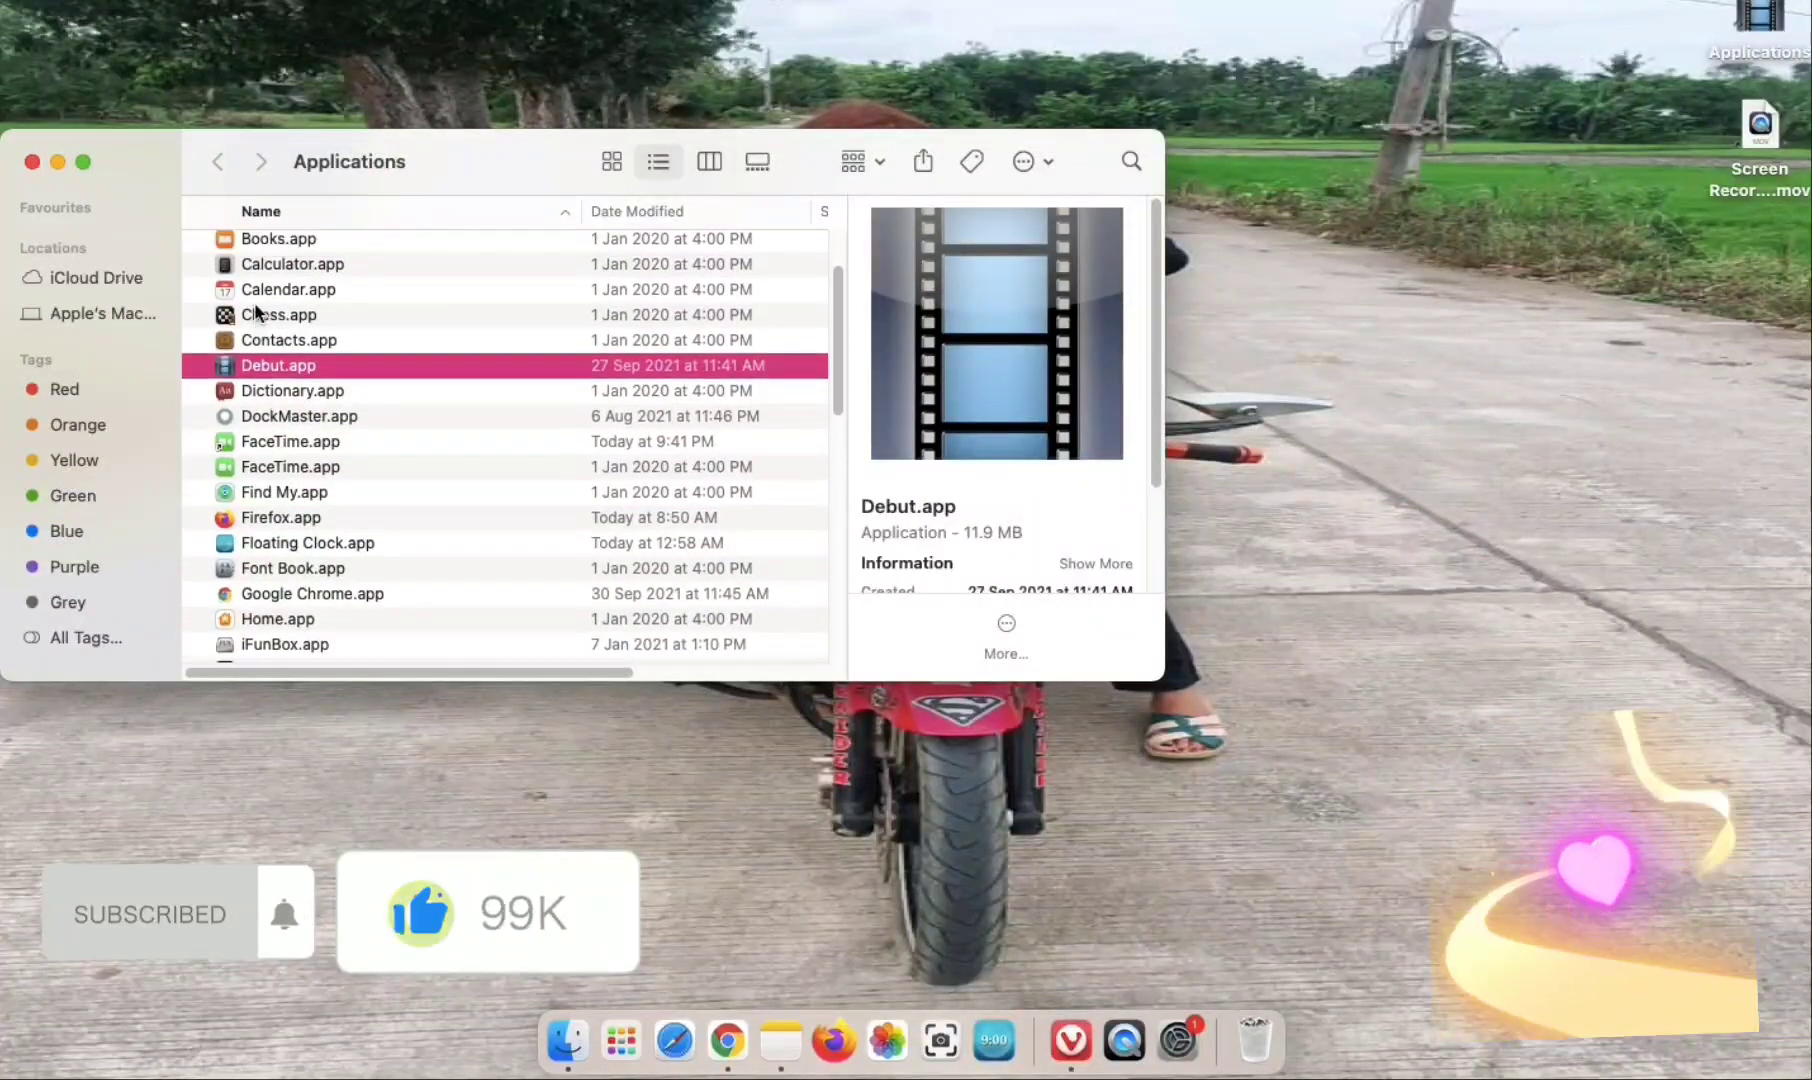
click(262, 342)
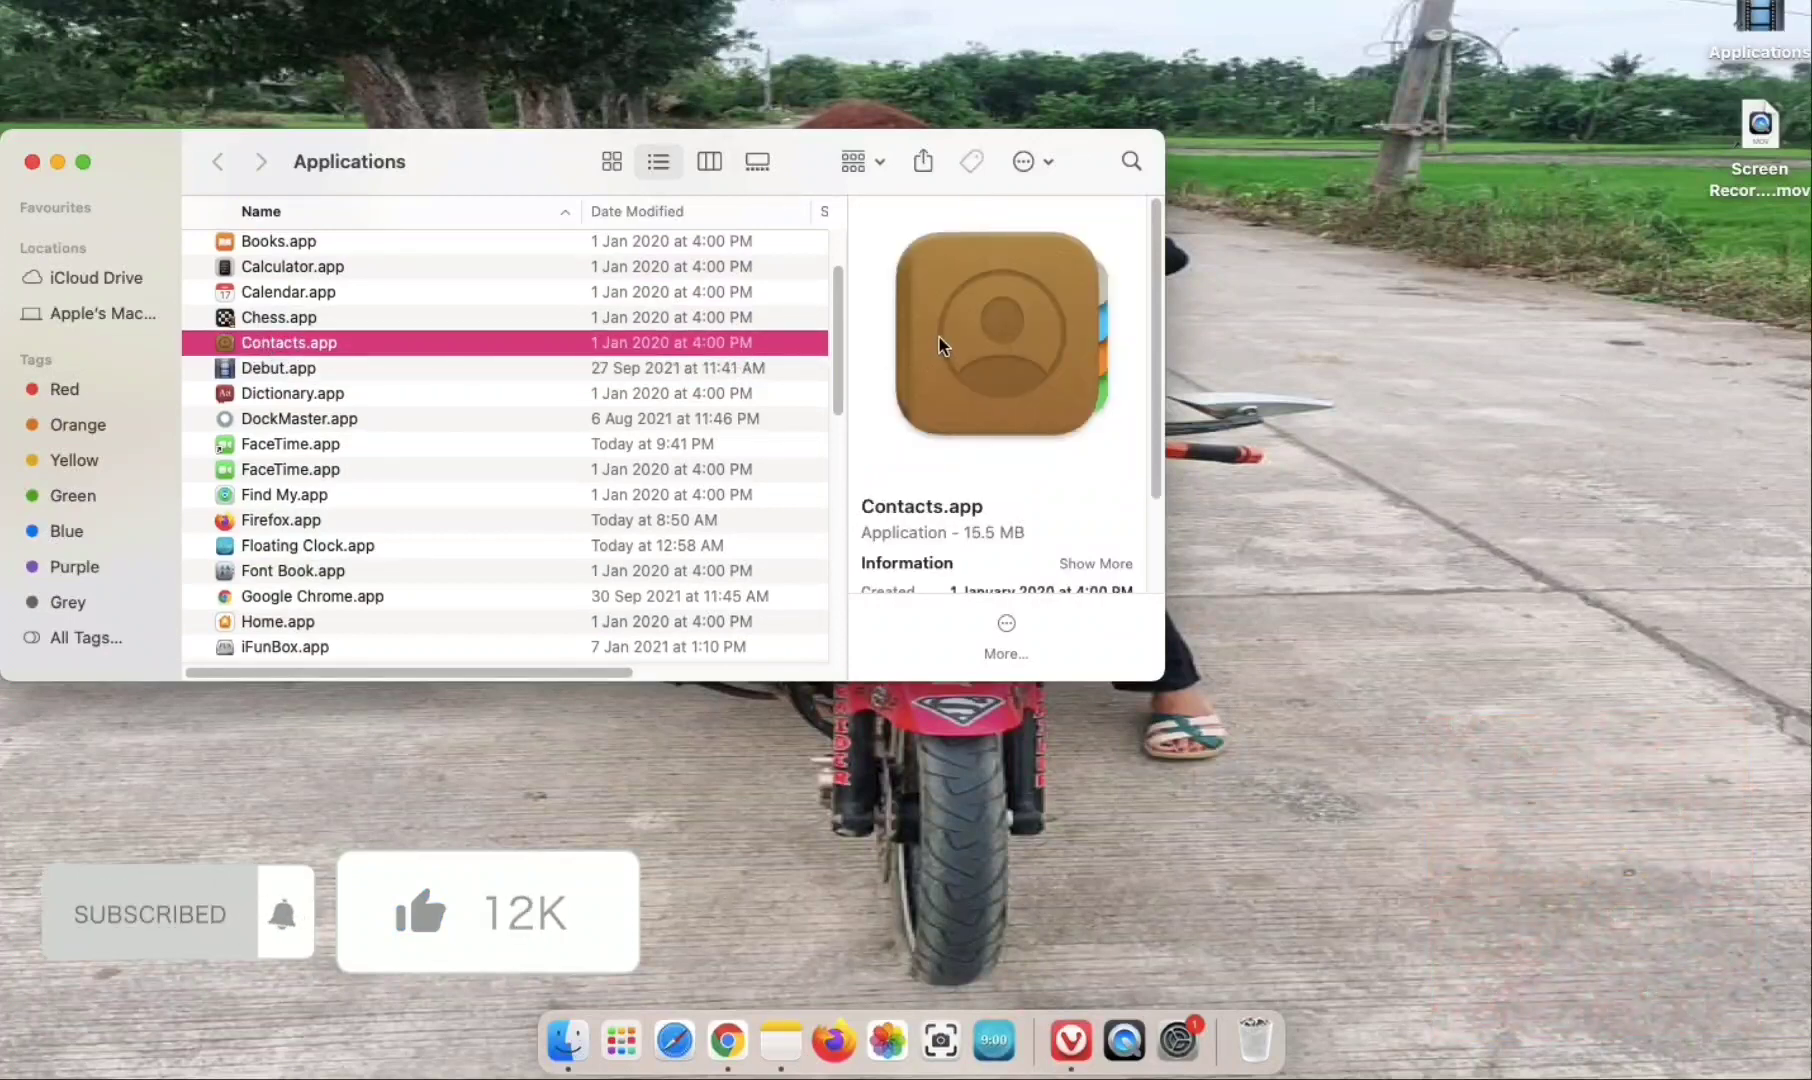
drag(939, 337, 352, 435)
Add desktop aliases of Calendar.app and Calculator.app from the Applications folder.
scroll(352, 433, up, 3)
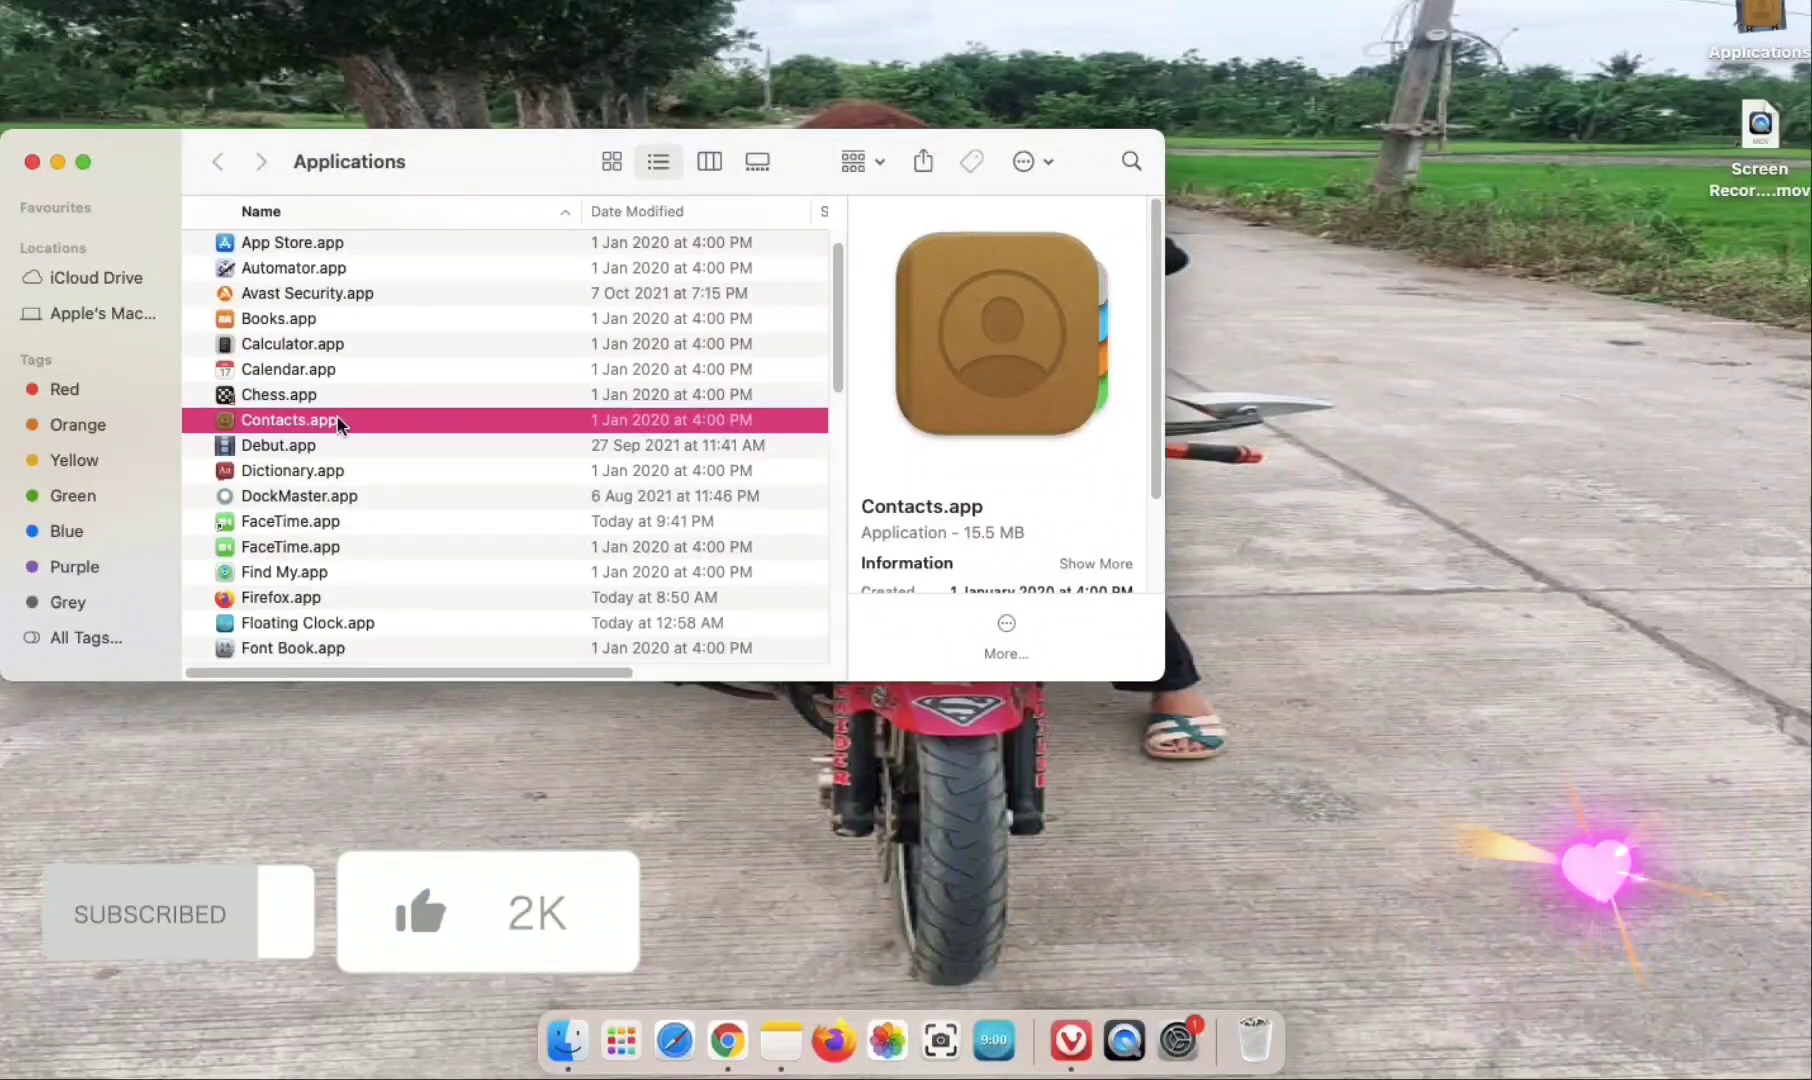
click(314, 374)
drag(925, 355, 305, 345)
click(305, 345)
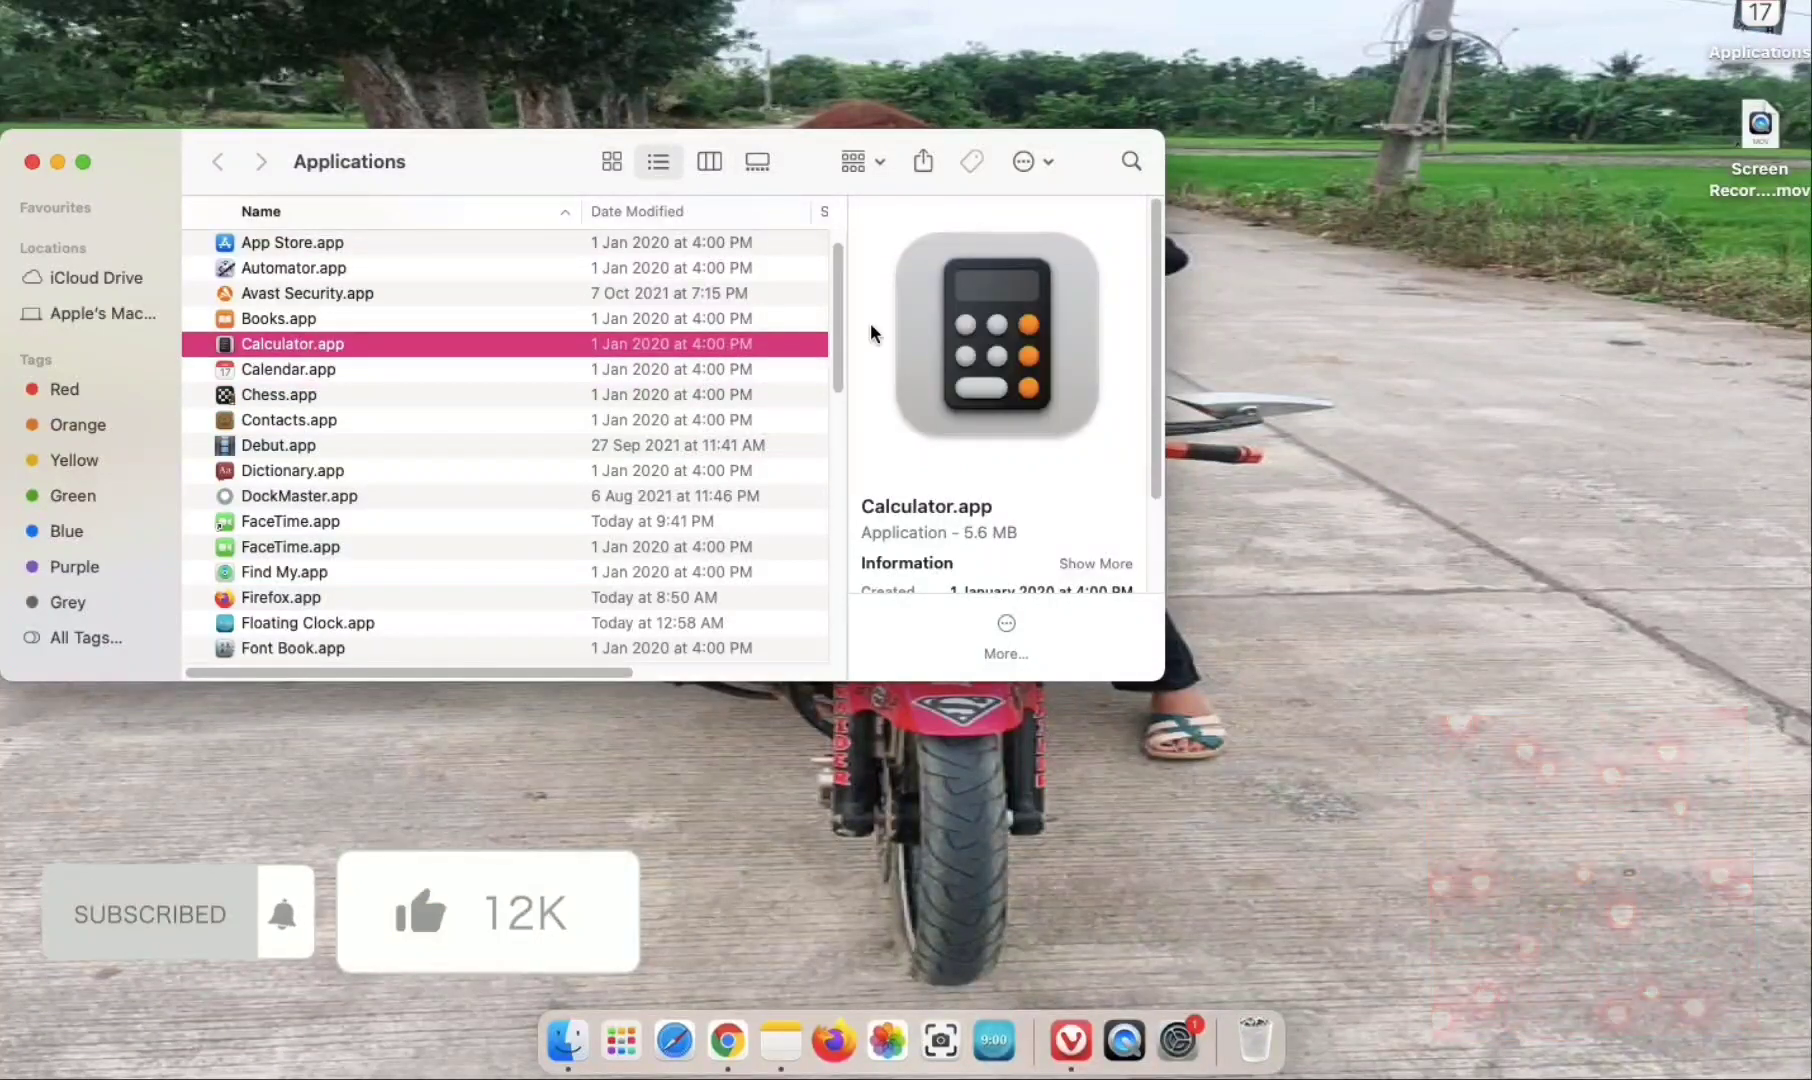
drag(992, 316, 282, 394)
Add desktop aliases of App Store.app and Android File Transfer.app from the Applications folder.
scroll(282, 394, up, 1)
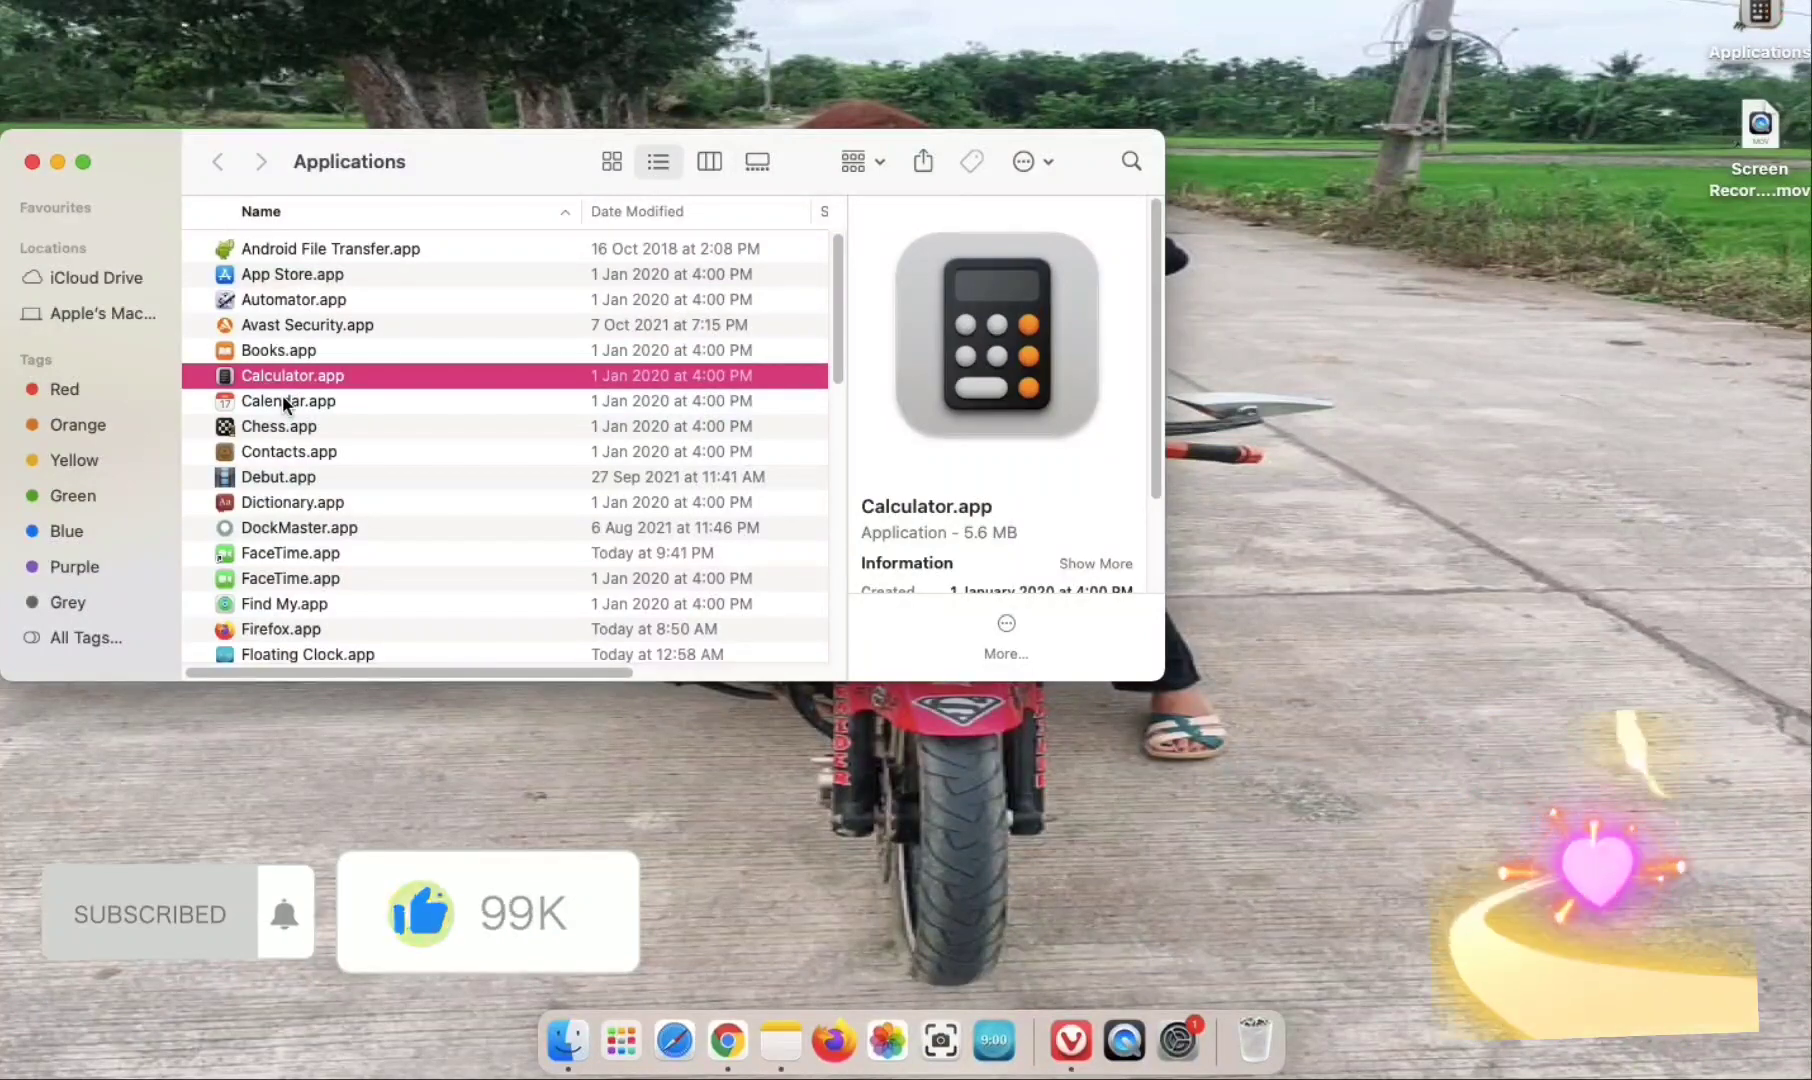
click(268, 271)
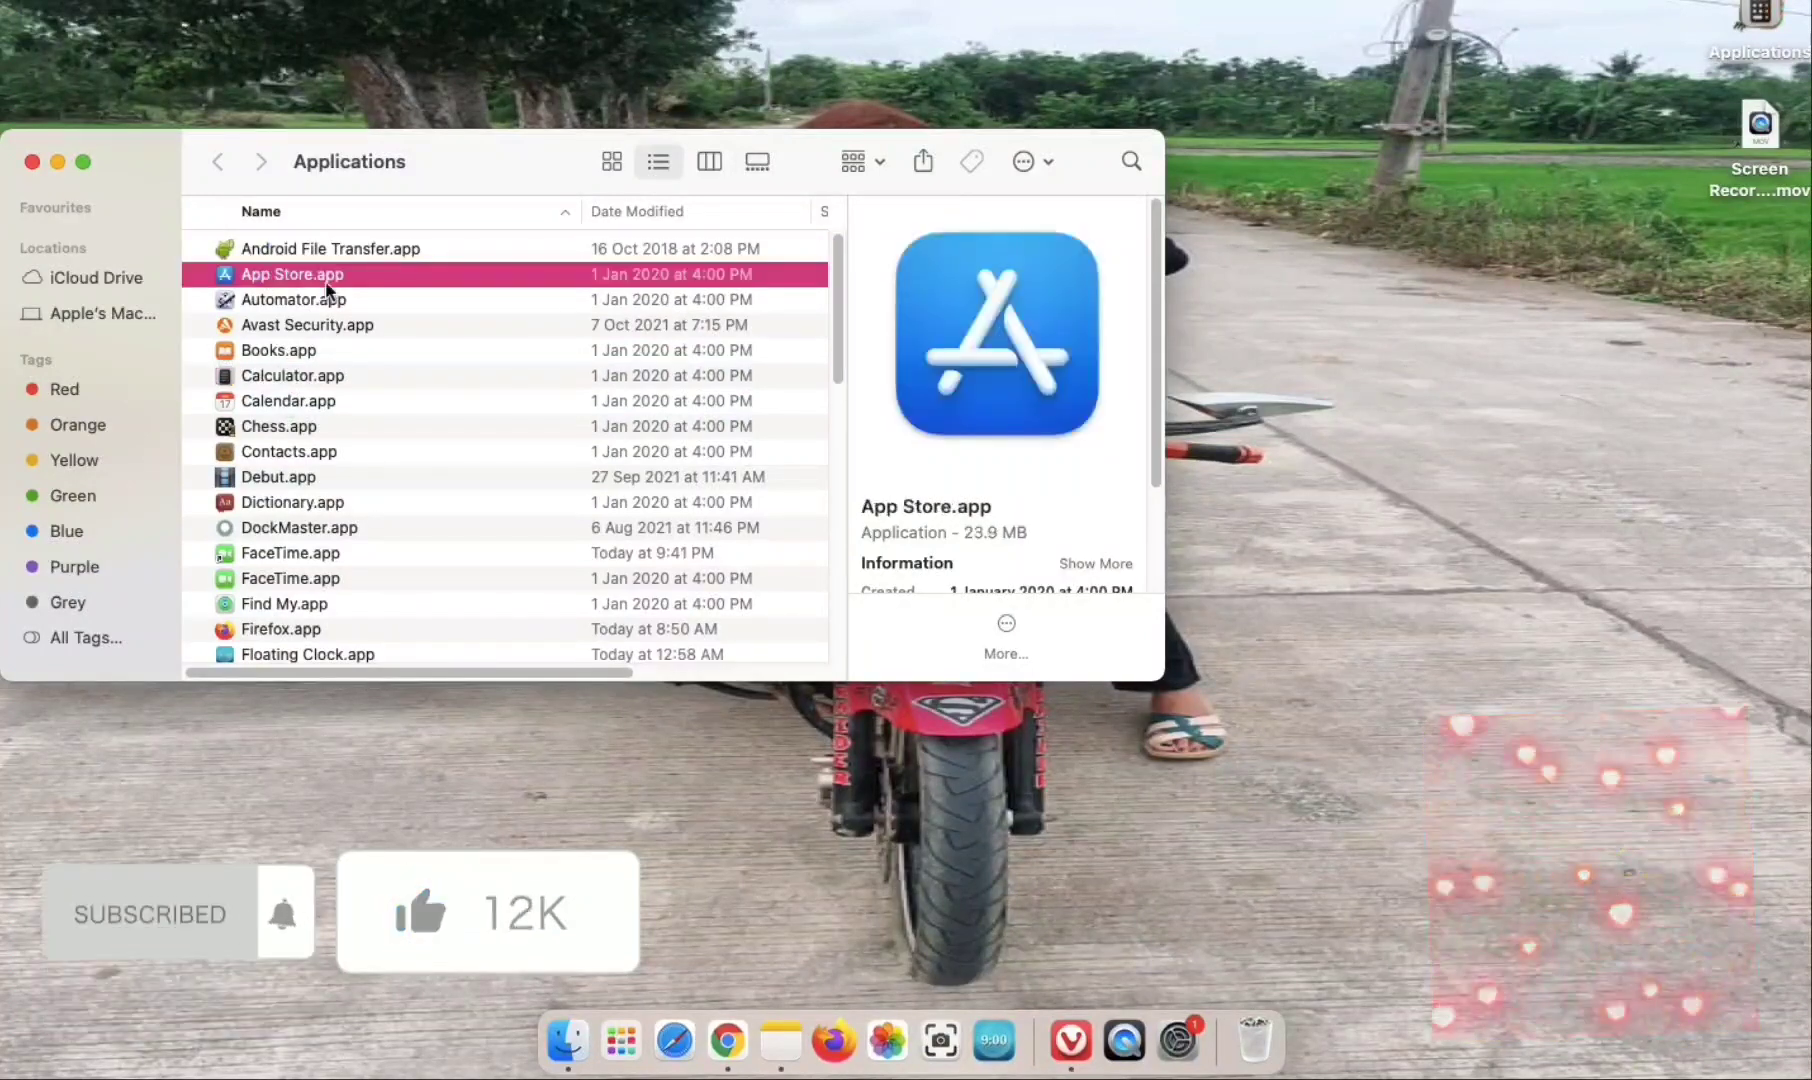
drag(964, 282, 1760, 15)
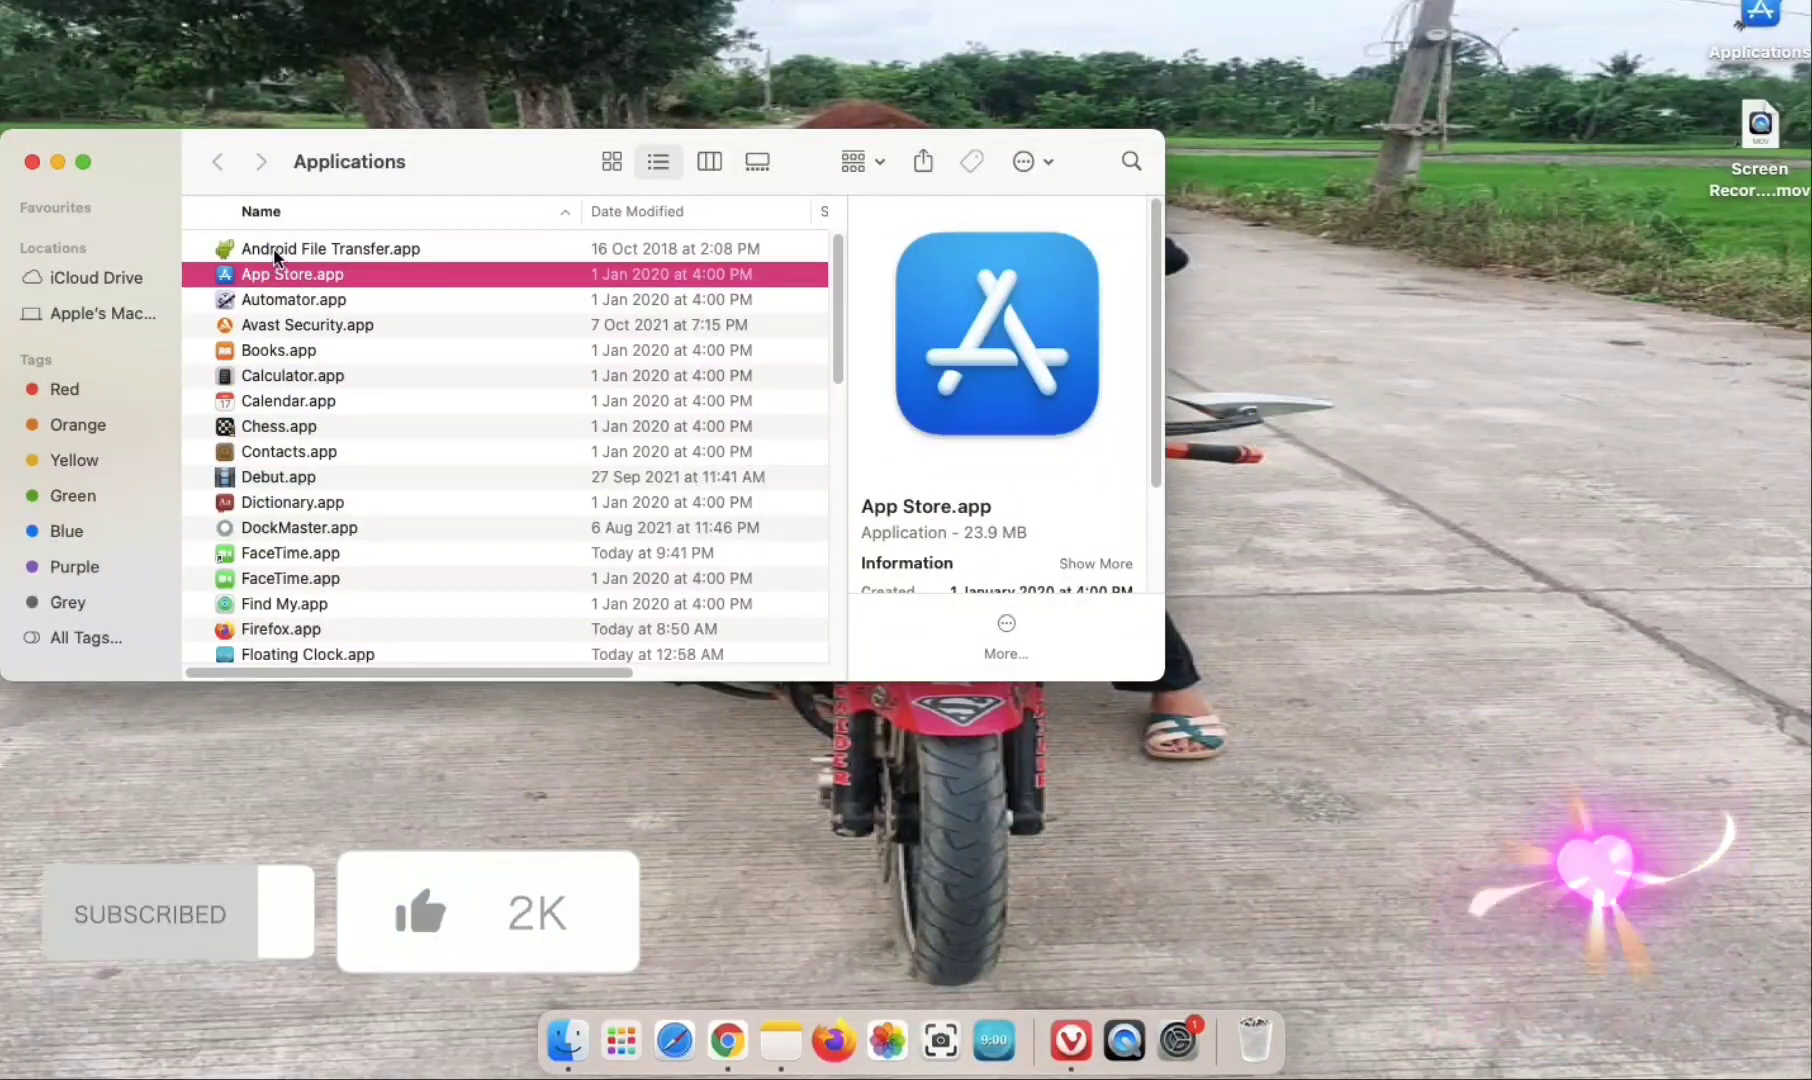
click(276, 252)
drag(978, 319, 1297, 368)
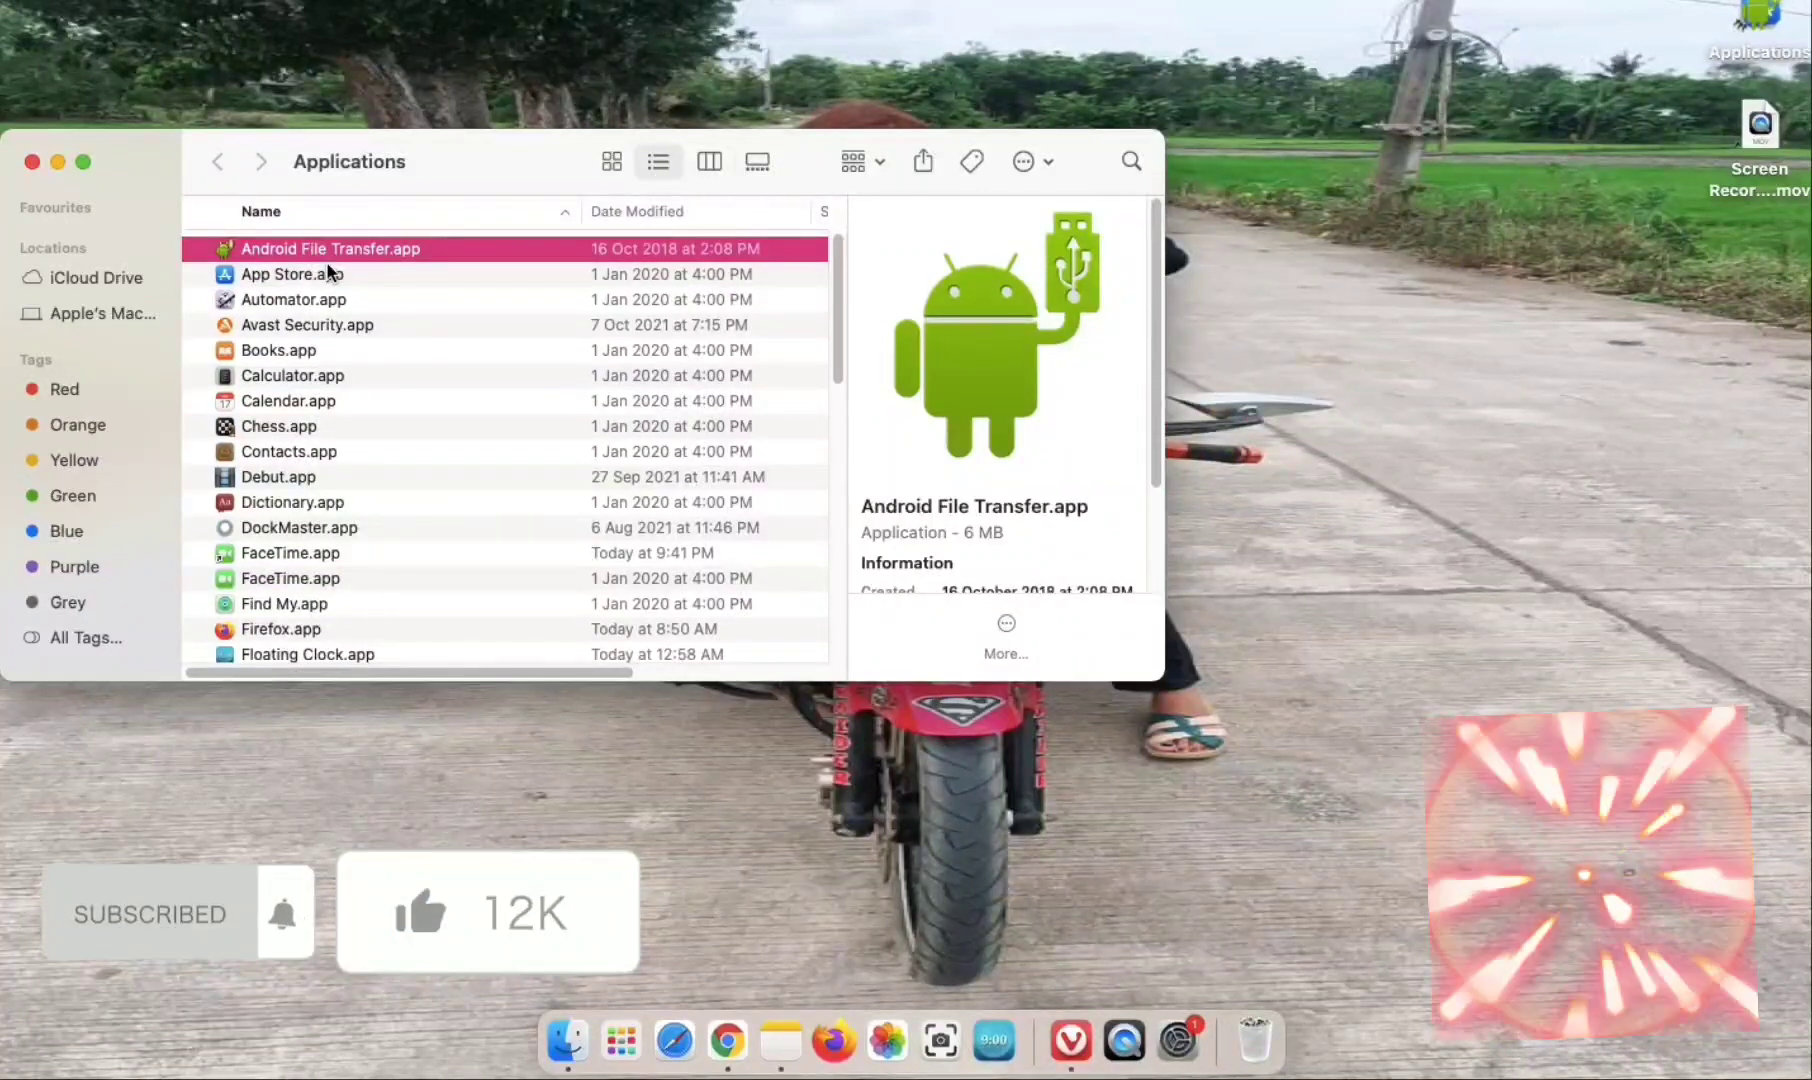
Put the Applications folder window away and expand the desktop's Applications stack to show all the shortcuts.
click(53, 155)
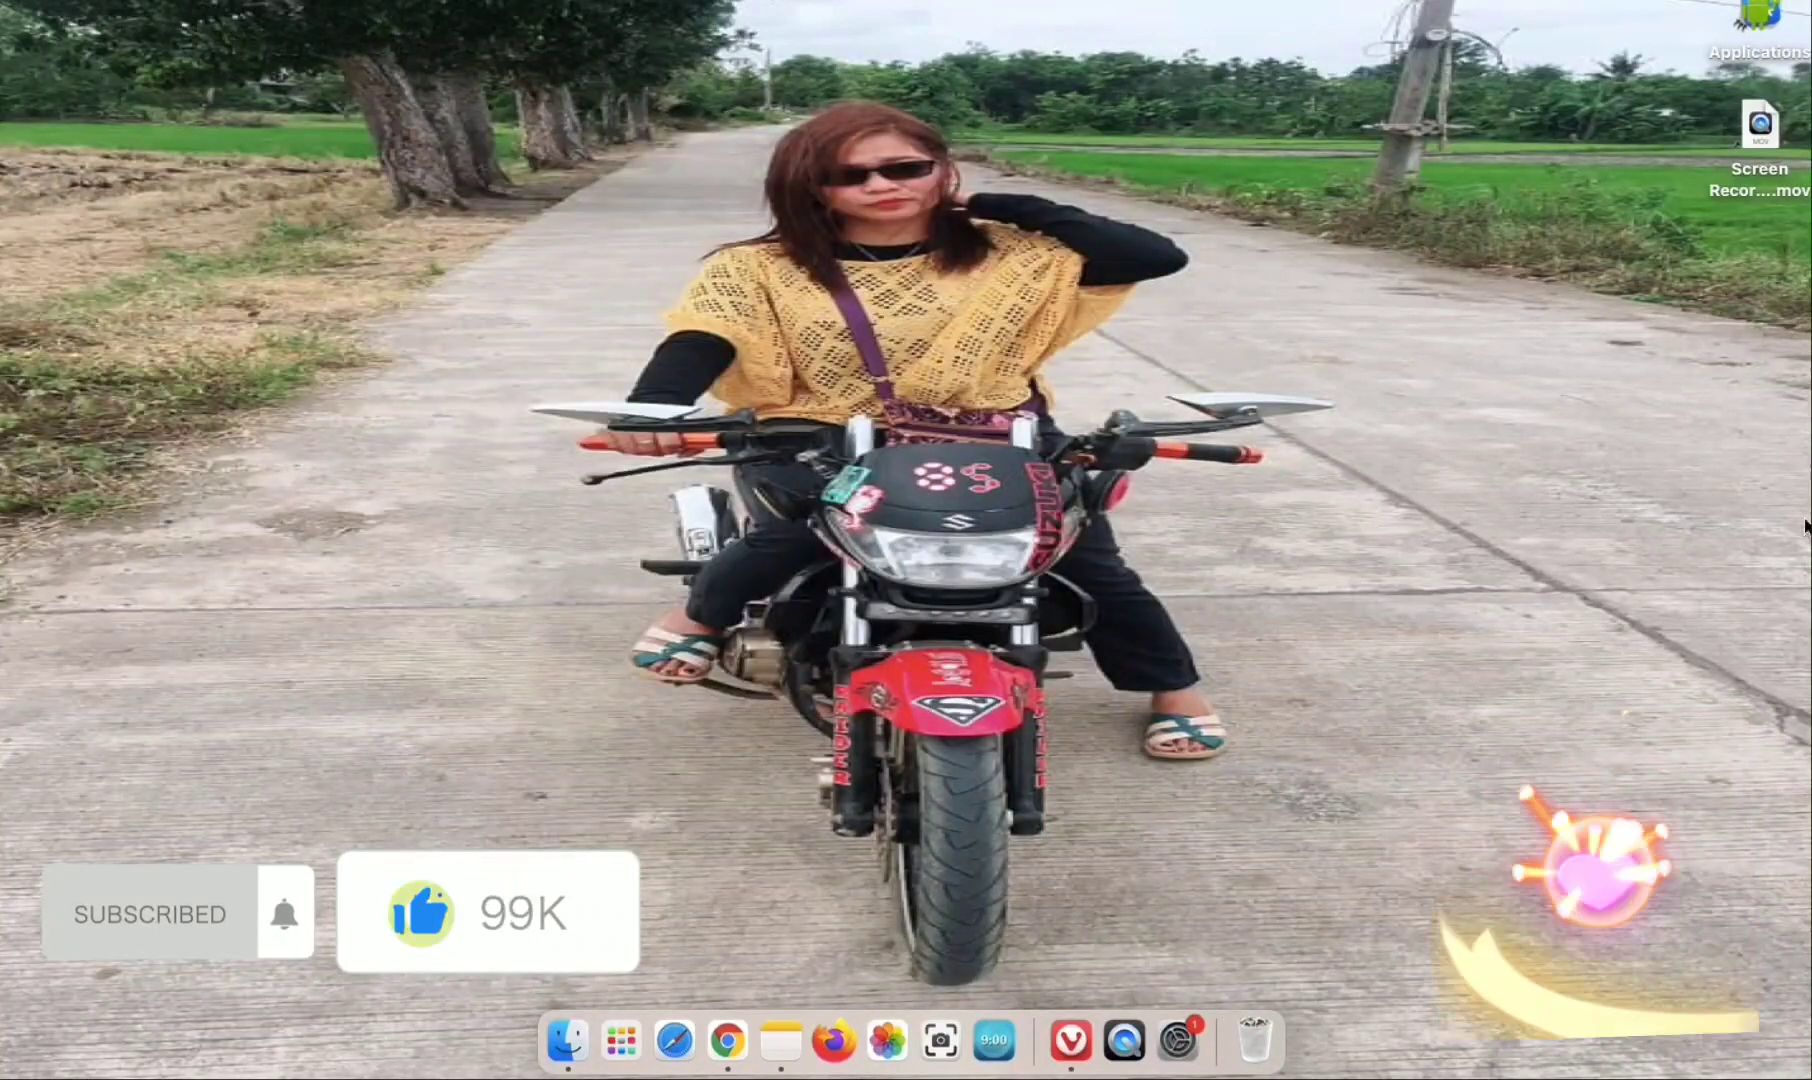
click(1762, 10)
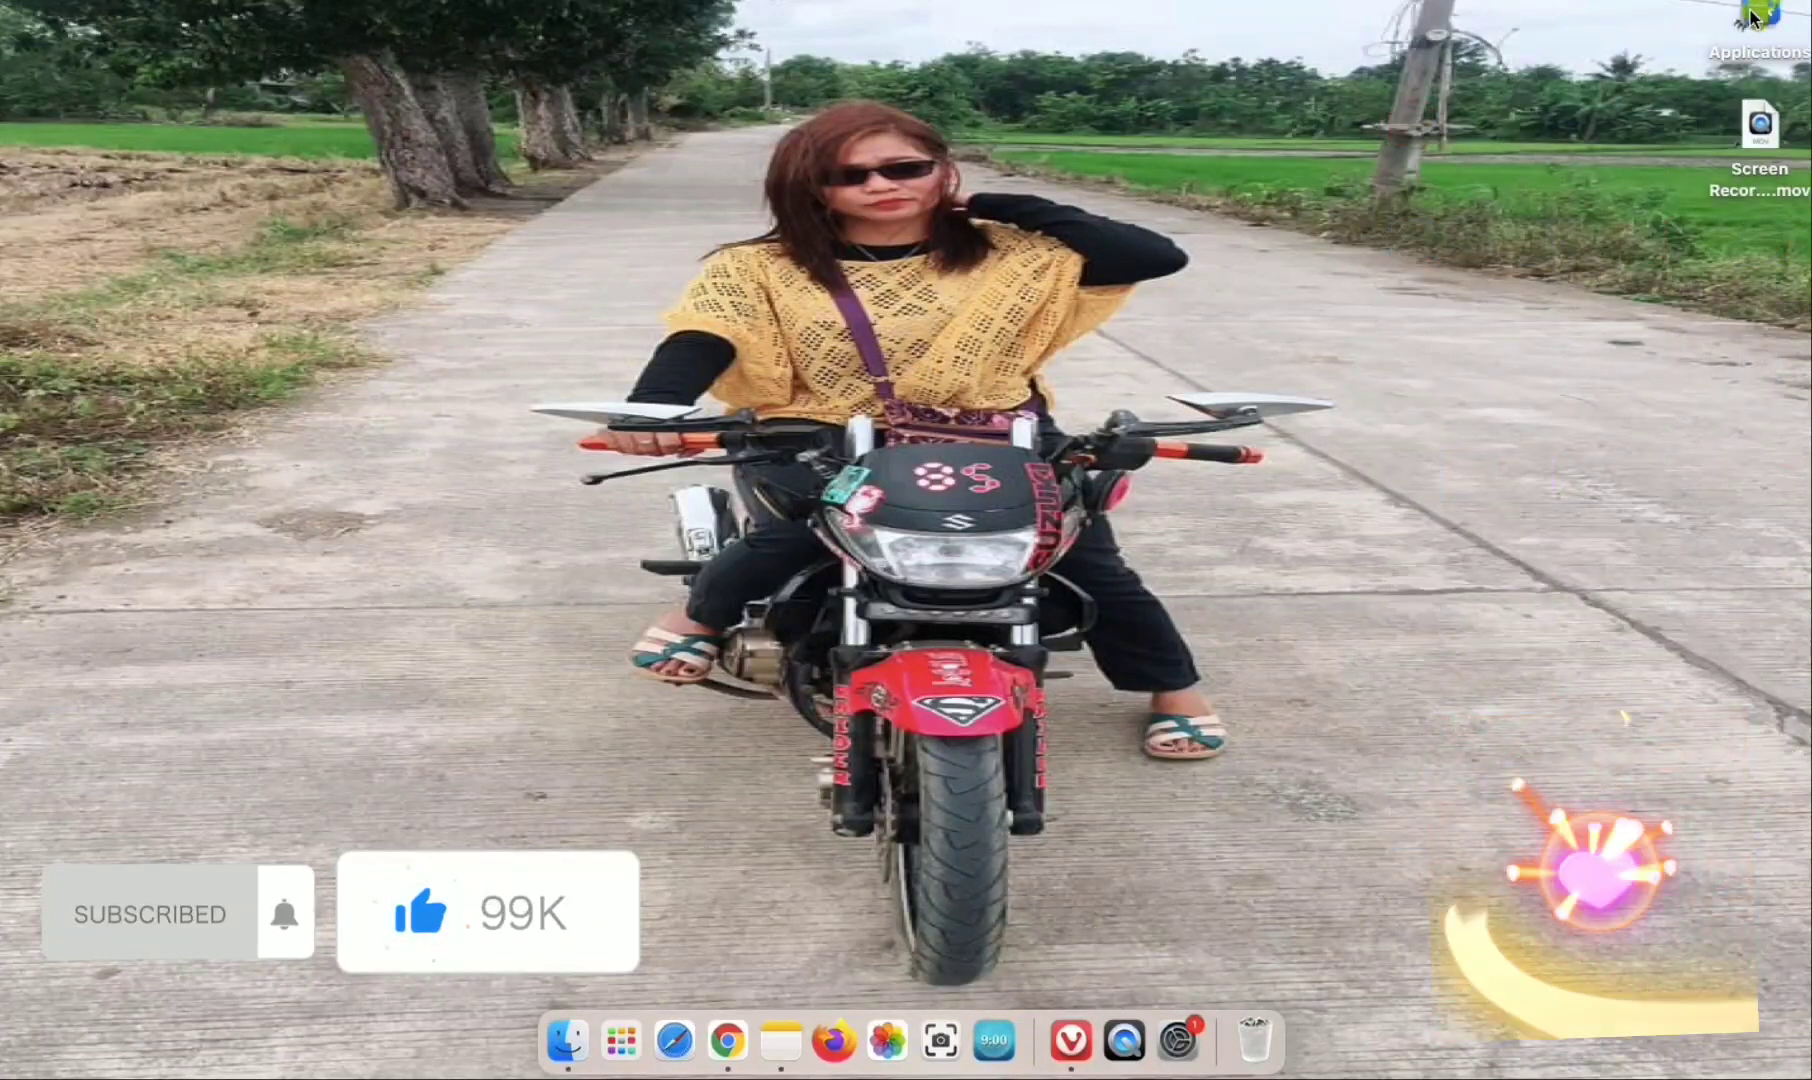
click(1750, 15)
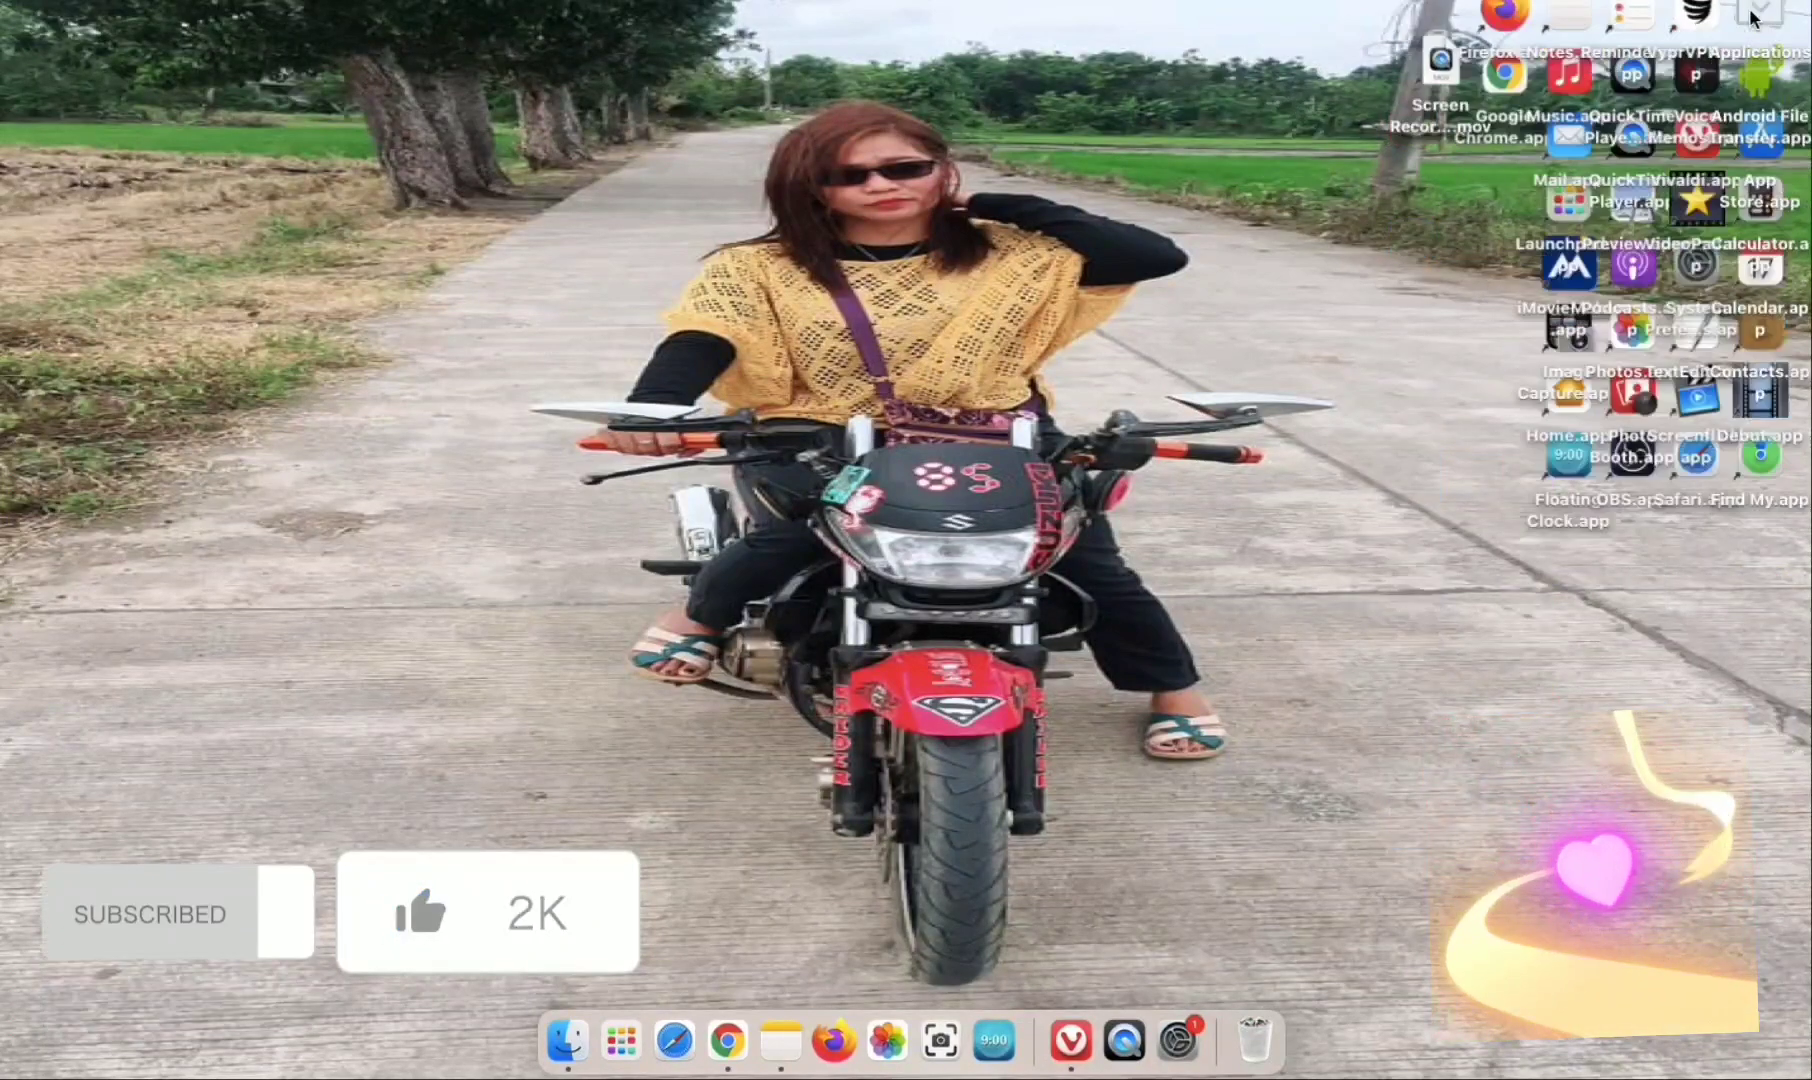